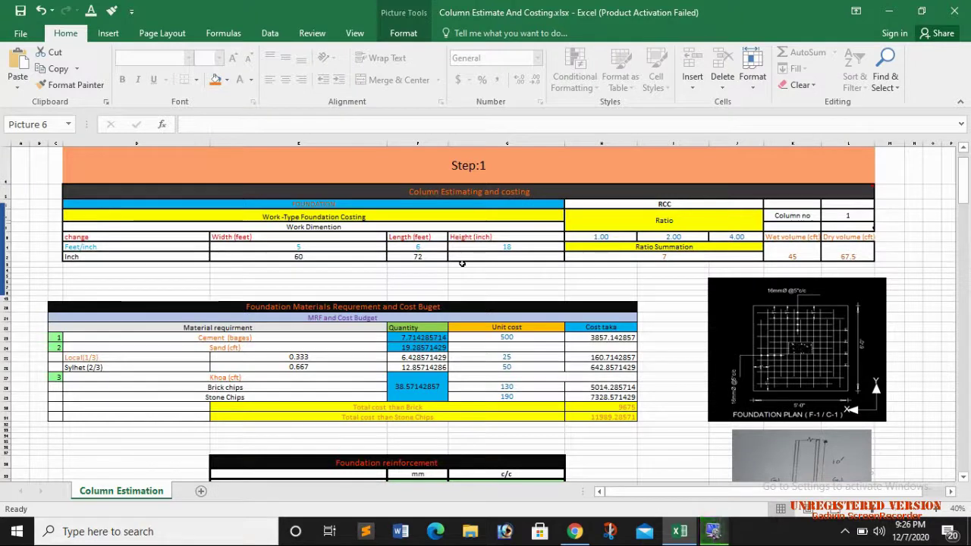
Step: Review the foundation work dimensions, concrete ratio and the foundation materials cost table on the Column Estimation sheet
scroll(429, 271, "down", 2)
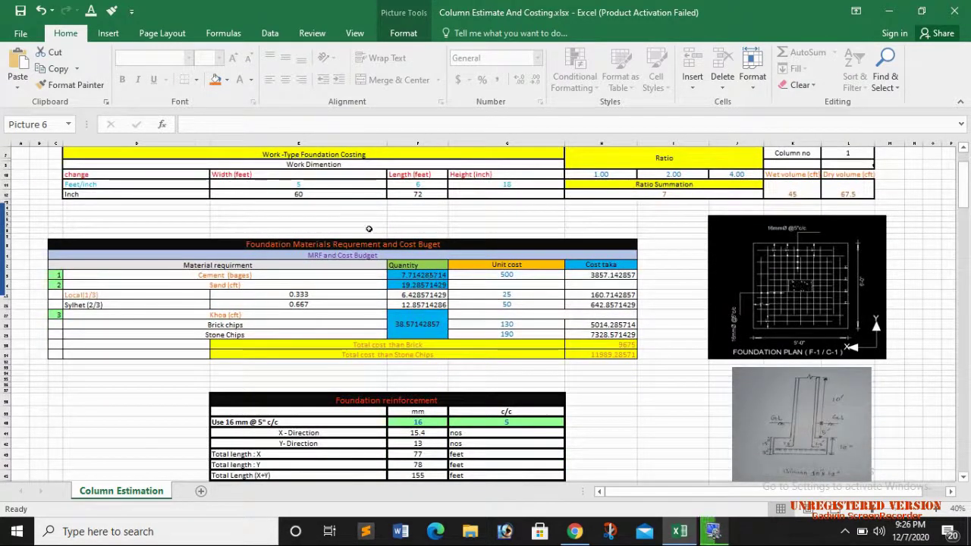
scroll(377, 228, "up", 1, "ctrl")
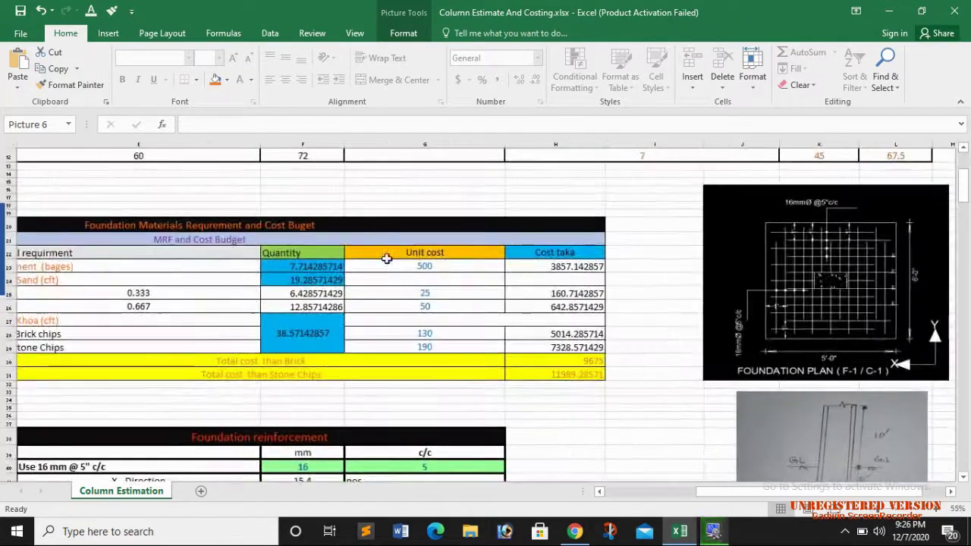
scroll(412, 304, "up", 4)
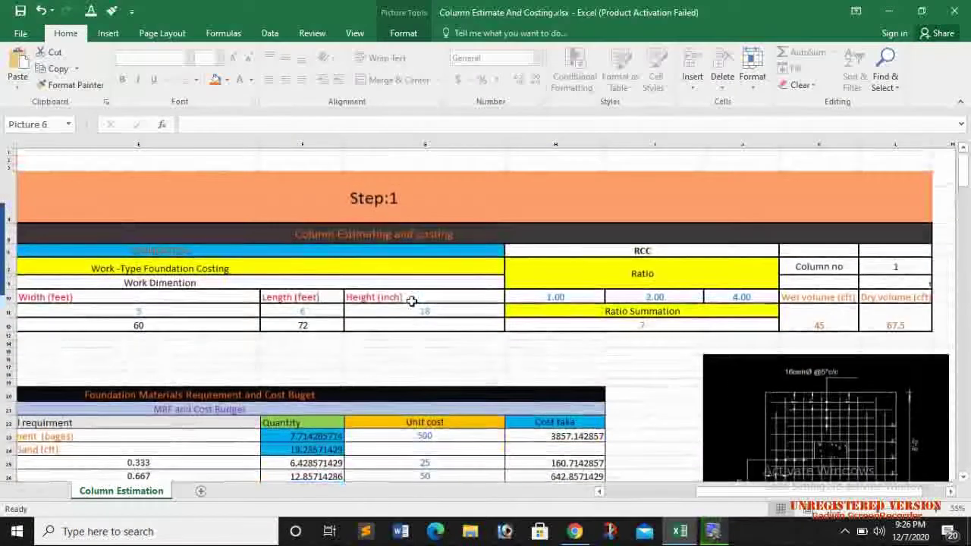
scroll(440, 288, "down", 1, "ctrl")
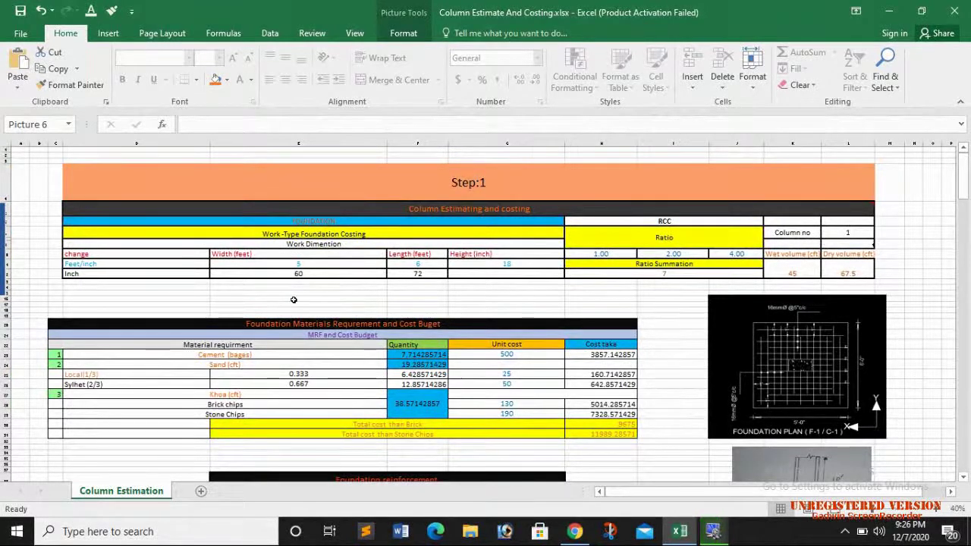
scroll(318, 280, "up", 1)
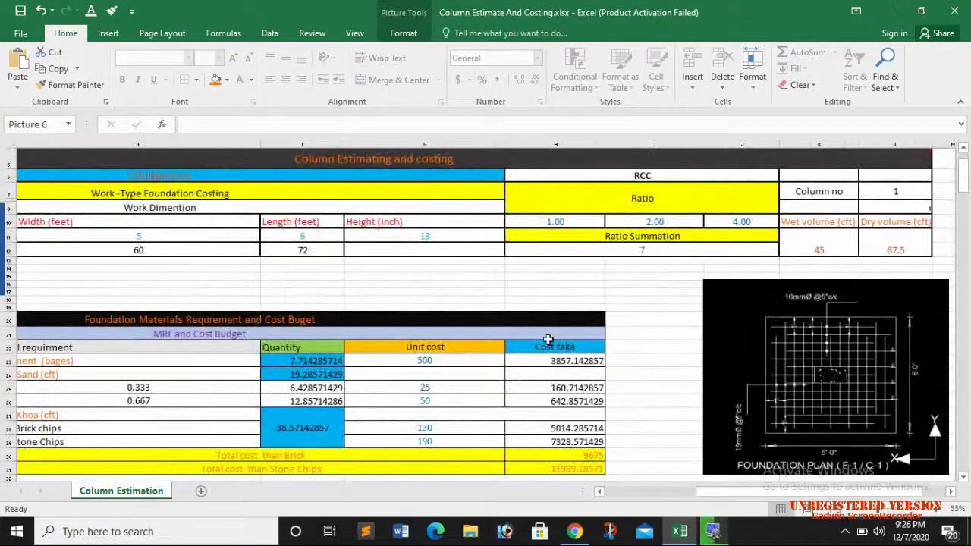
scroll(602, 296, "down", 2)
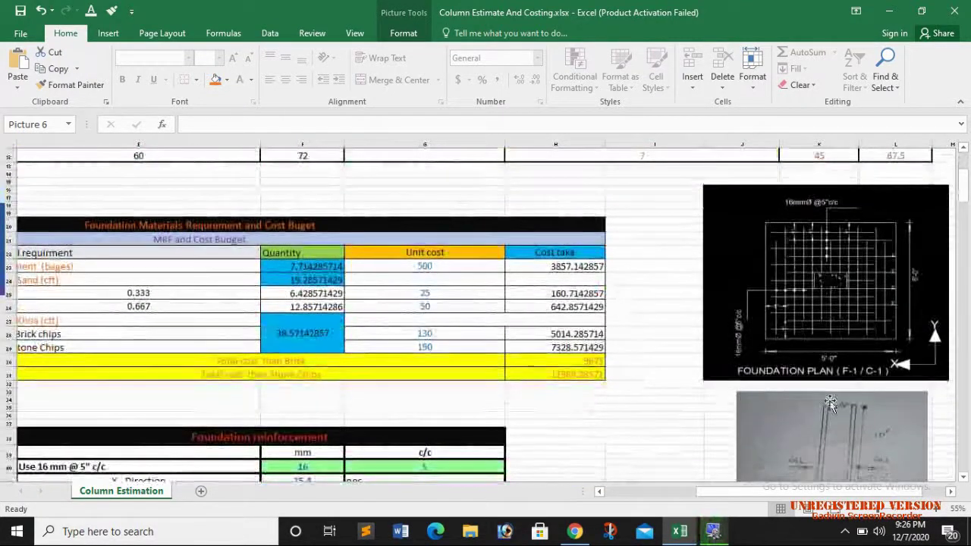
scroll(127, 299, "up", 3)
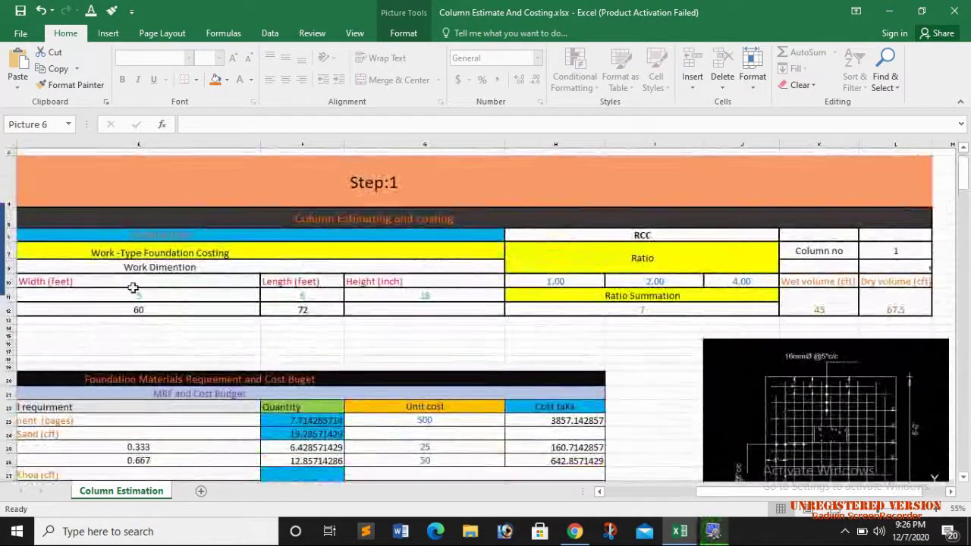
left_click(599, 491)
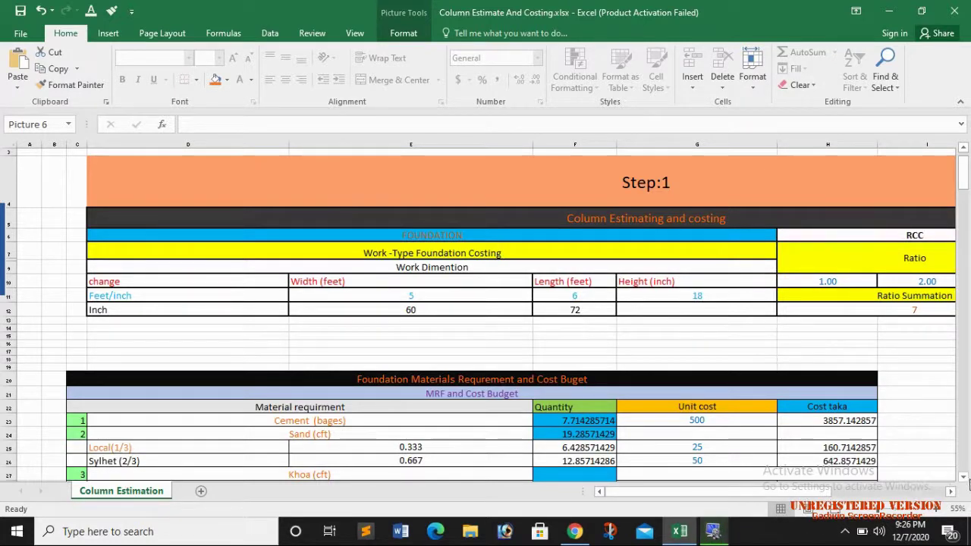
Step: Examine the foundation plan drawing and the column section sketch beside the materials cost table
left_click(951, 490)
left_click(950, 491)
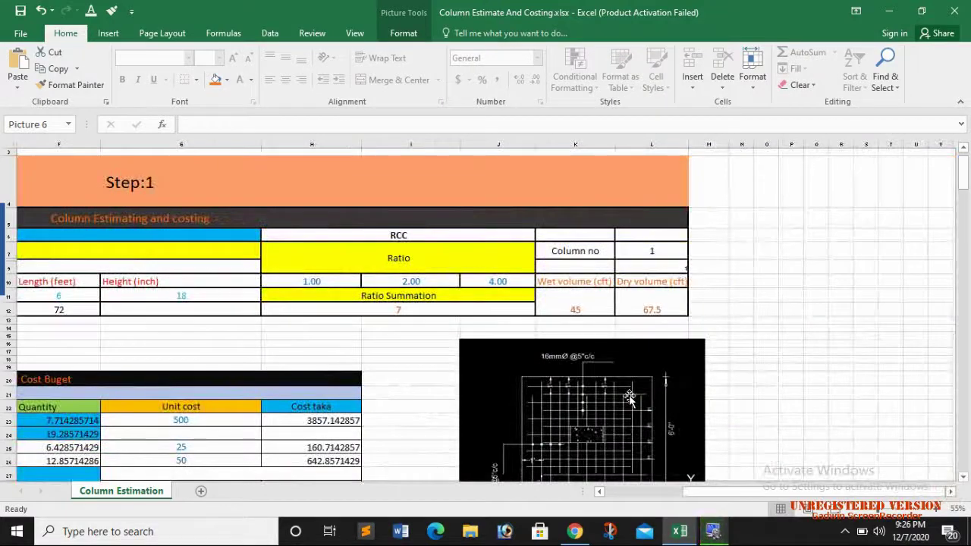
scroll(628, 399, "down", 3)
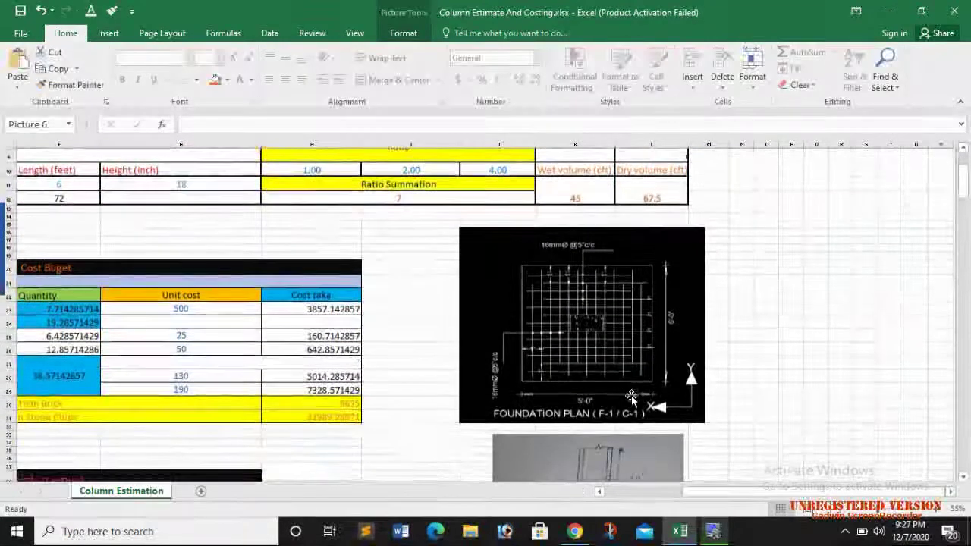
scroll(628, 399, "down", 1)
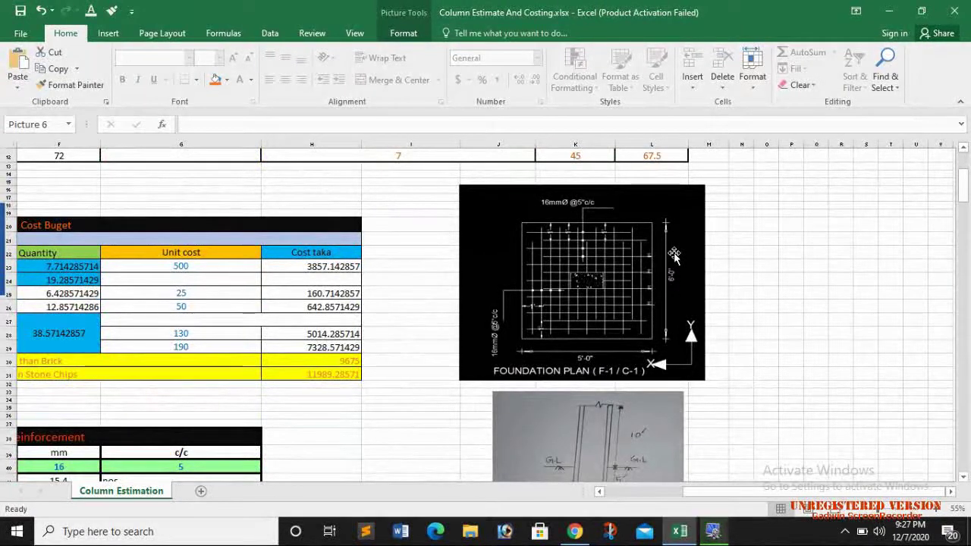
scroll(672, 258, "down", 1)
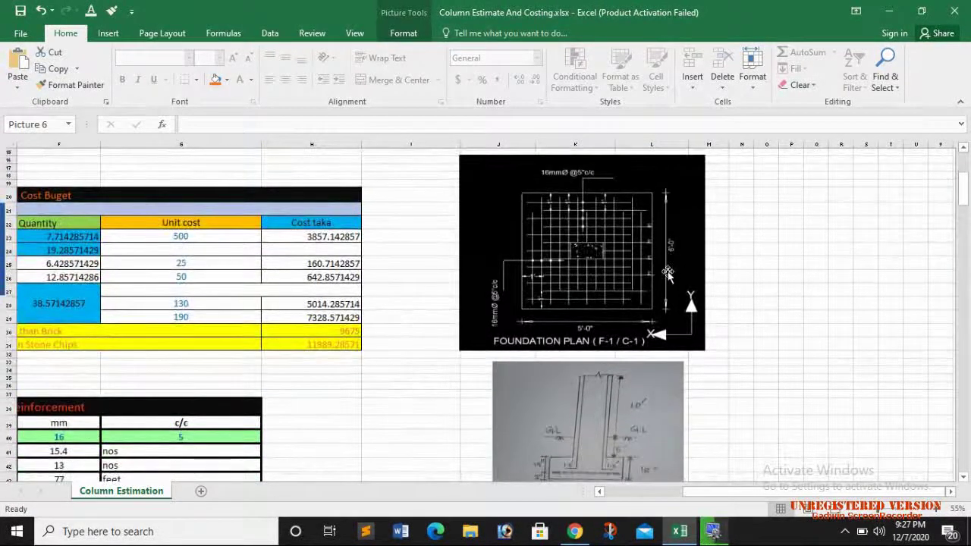
scroll(670, 265, "down", 1)
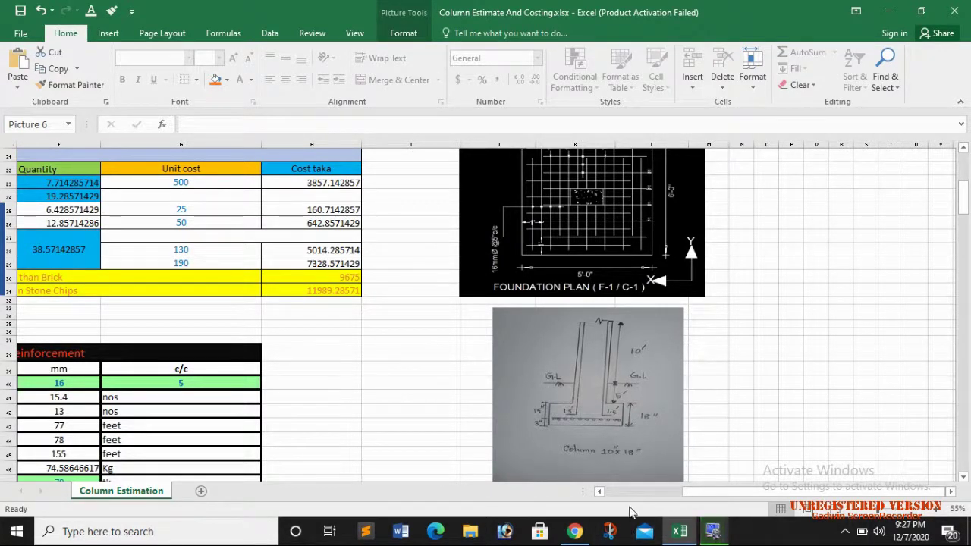
Step: Examine the foundation width, length and height inputs together with the RCC ratio and the wet and dry volume cells
left_click(600, 491)
left_click(599, 493)
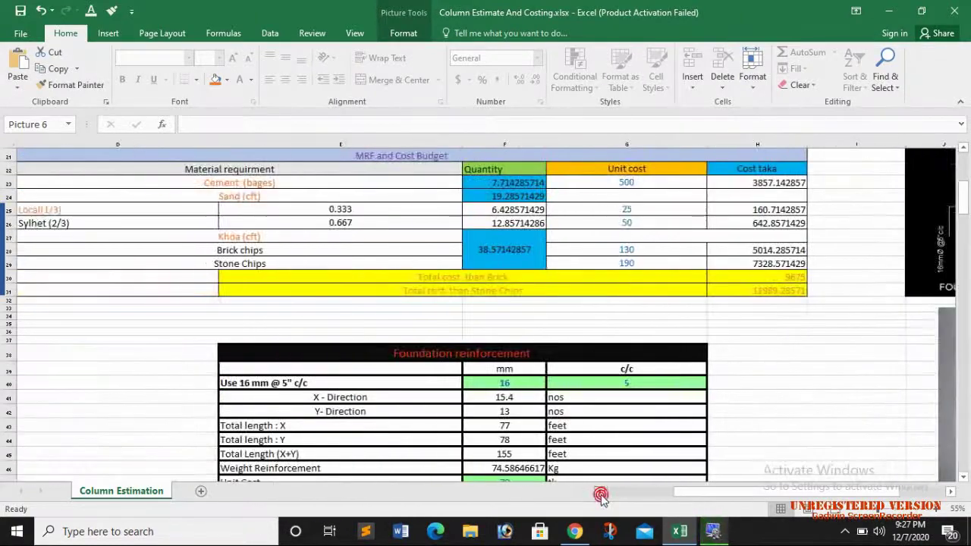
scroll(455, 375, "up", 7)
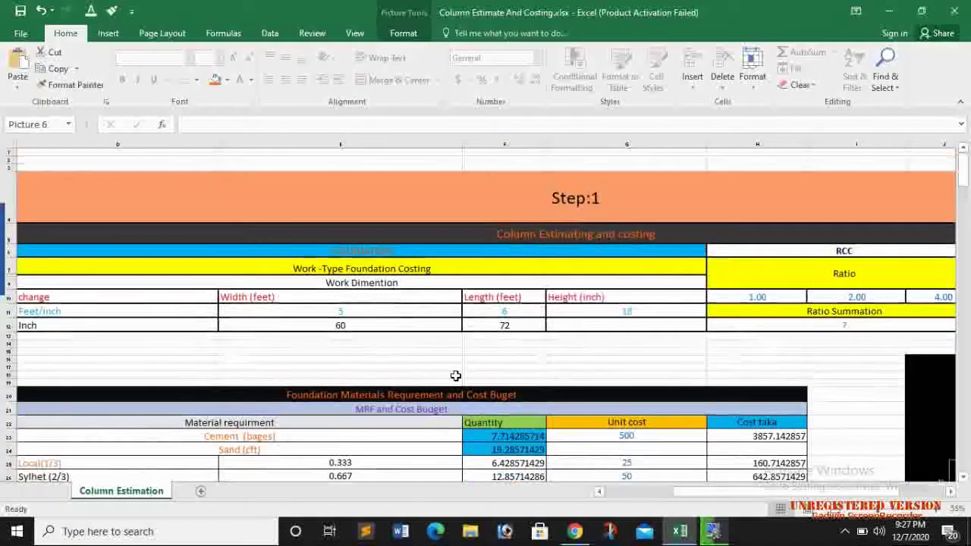
scroll(455, 375, "down", 1)
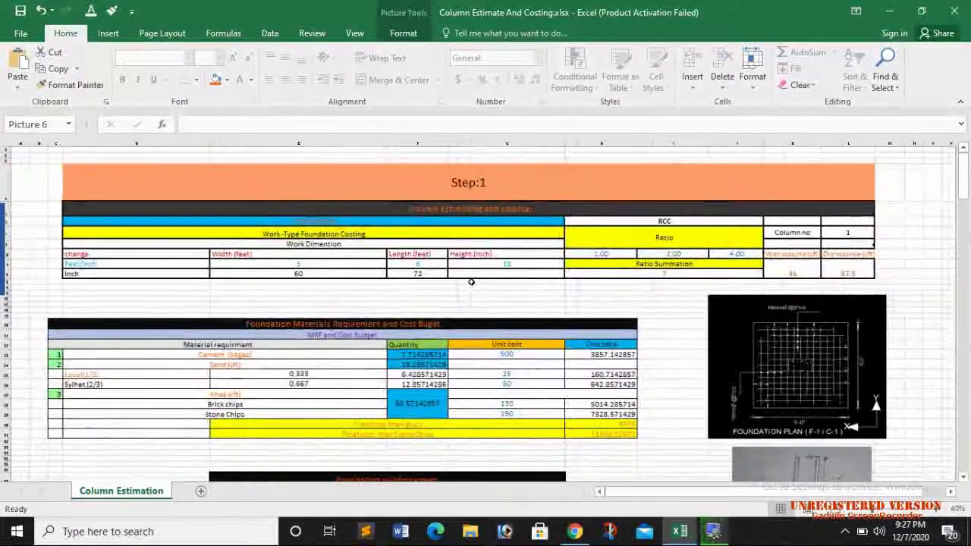
scroll(625, 294, "up", 1)
scroll(624, 294, "up", 2)
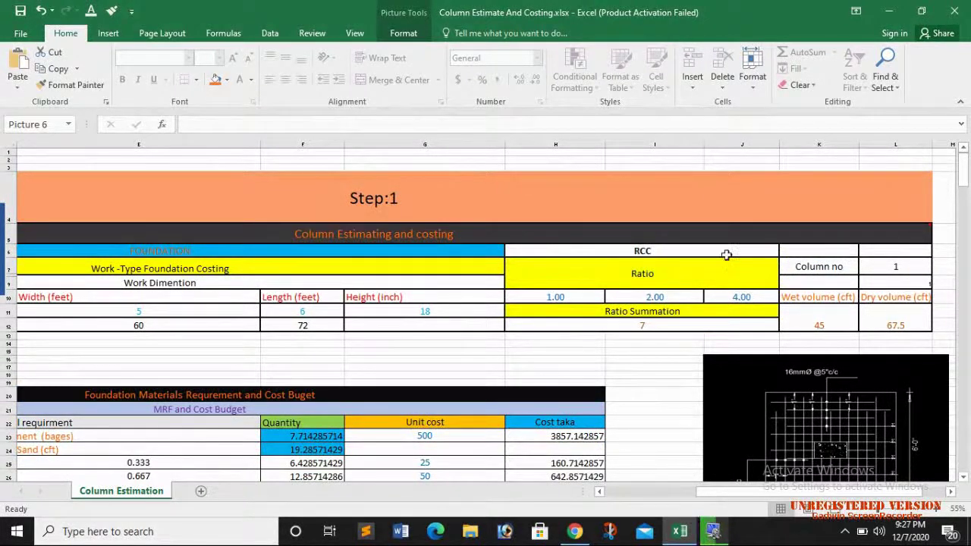
scroll(706, 281, "down", 2)
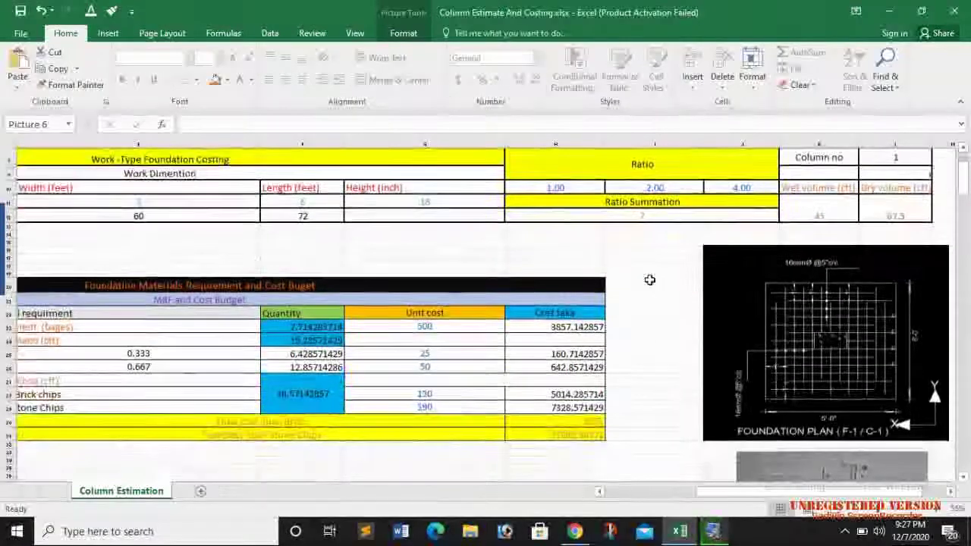
scroll(649, 279, "up", 2)
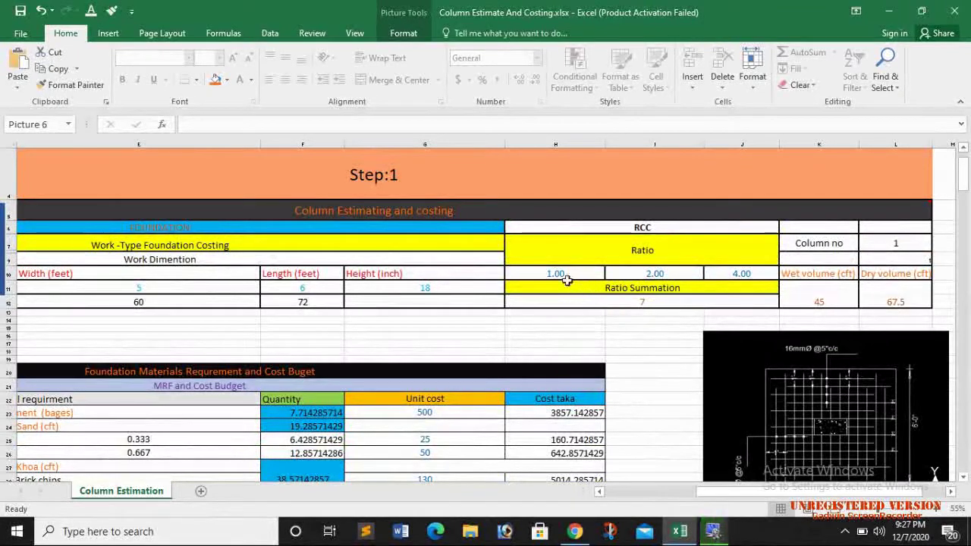
Step: Set the second value of the RCC ratio to 1.5
left_click(650, 275)
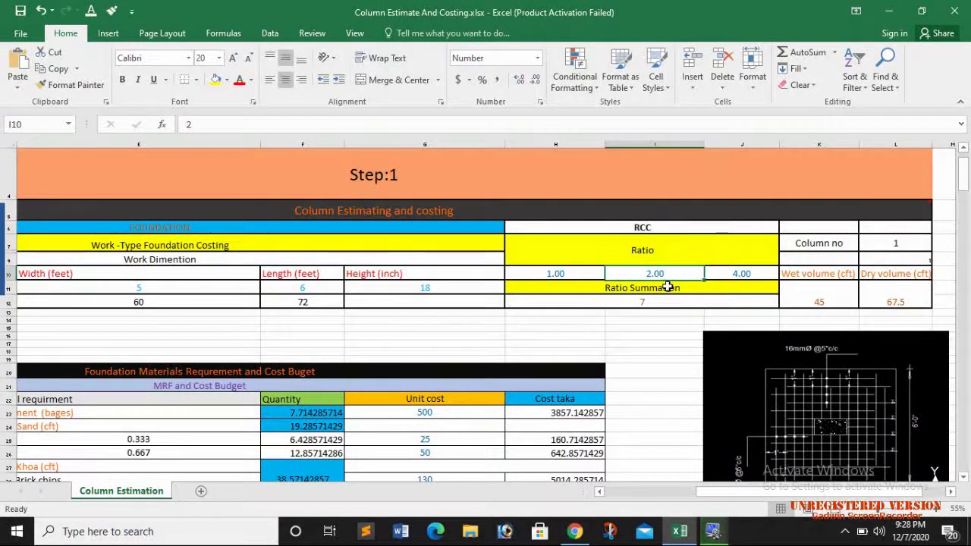
key("BackSpace")
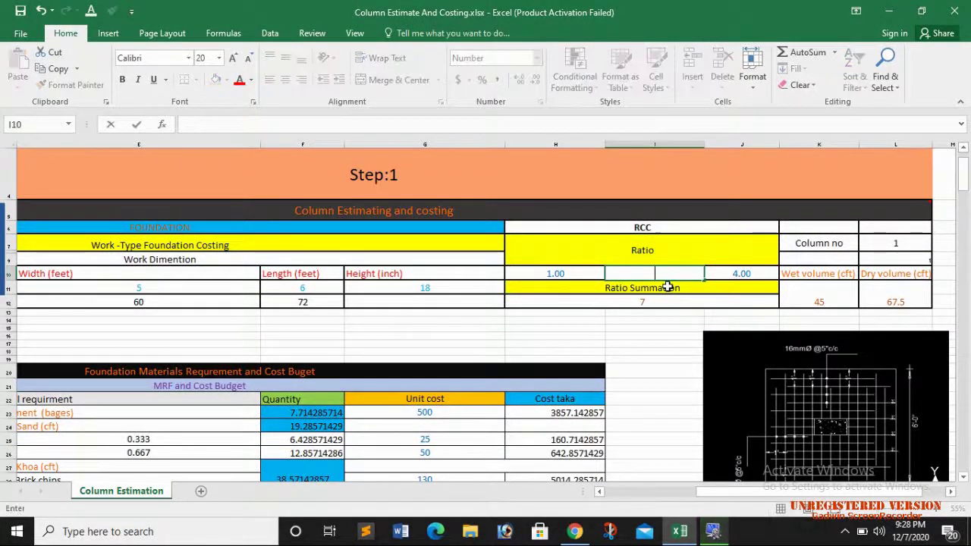
type("1")
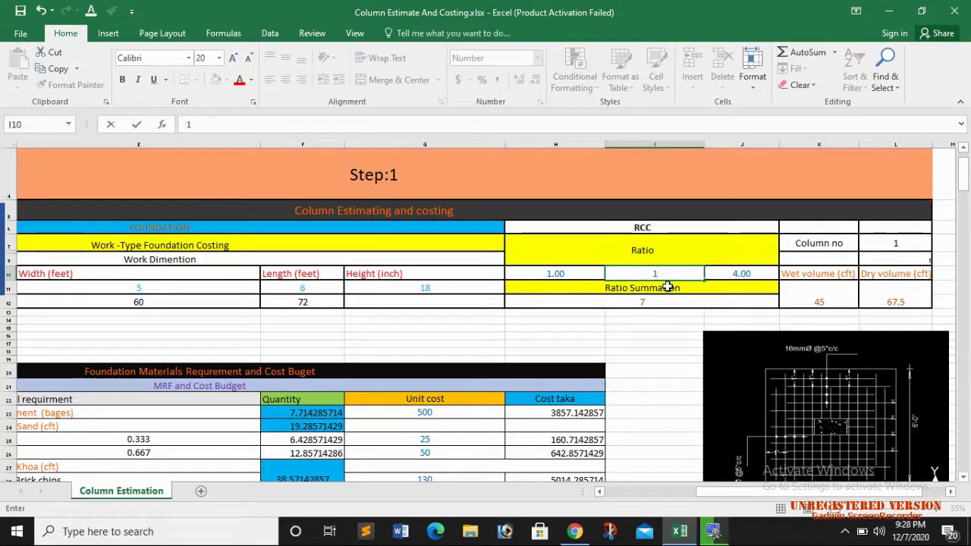
type(".5")
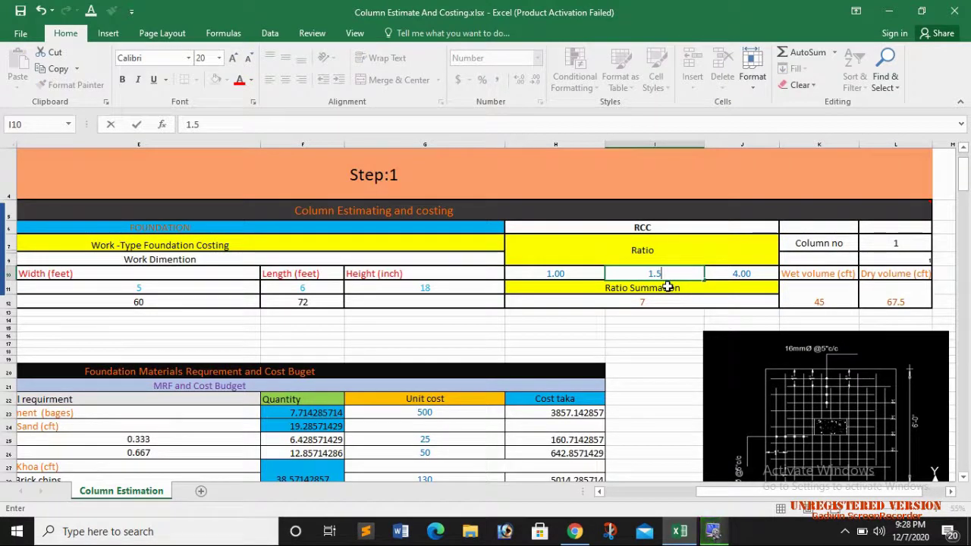
key("Return")
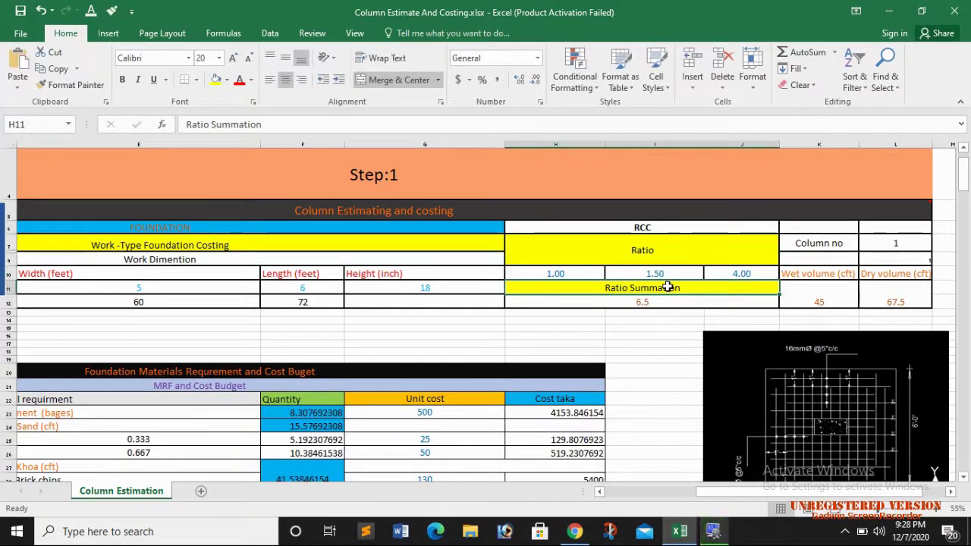
Step: Restore the second value of the RCC ratio to 2
left_click(661, 273)
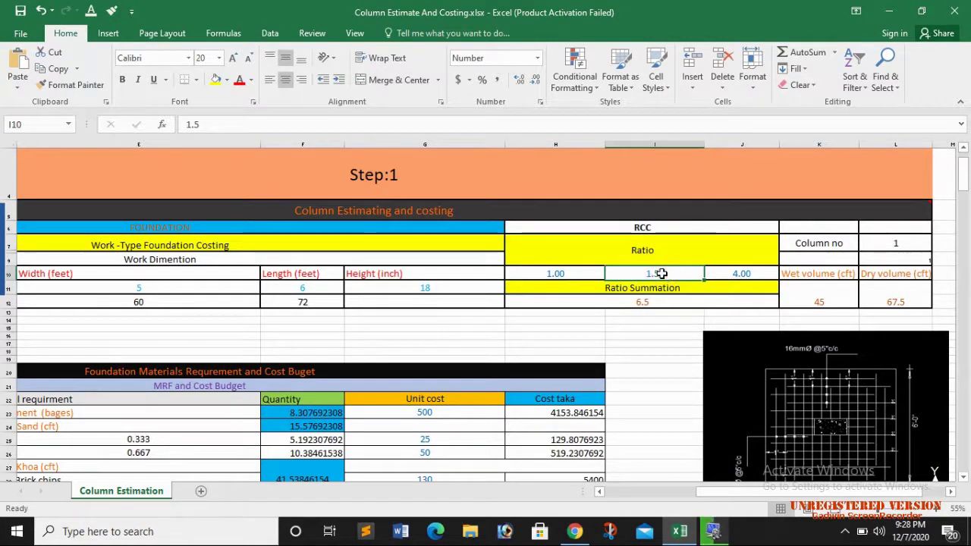
key("BackSpace")
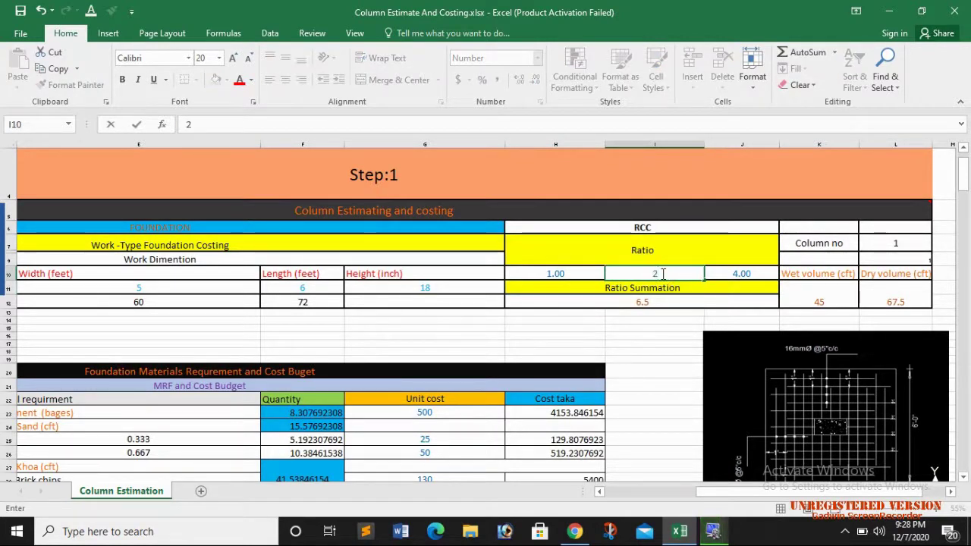
type("2")
key("Return")
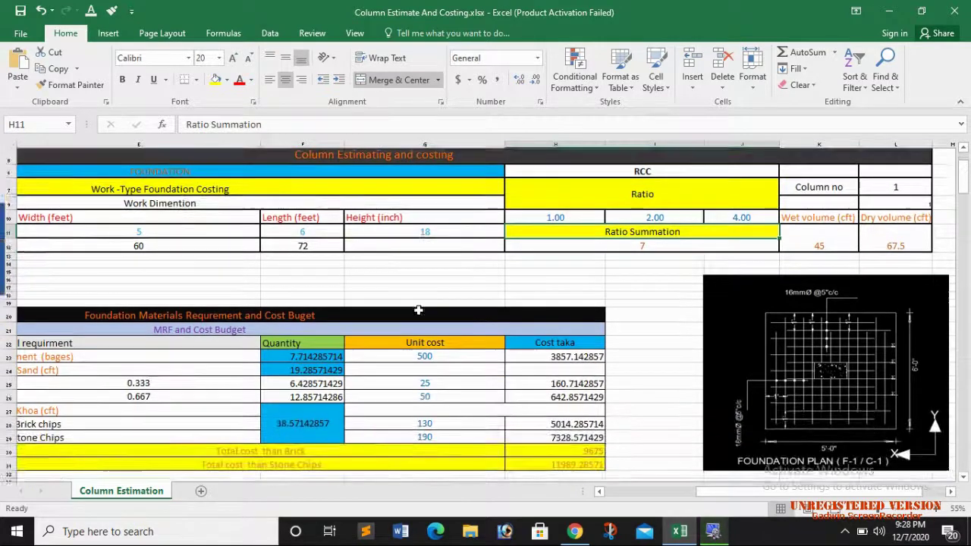
Step: Set the unit cost of cement to 450 in the foundation materials cost table
scroll(418, 311, "down", 2)
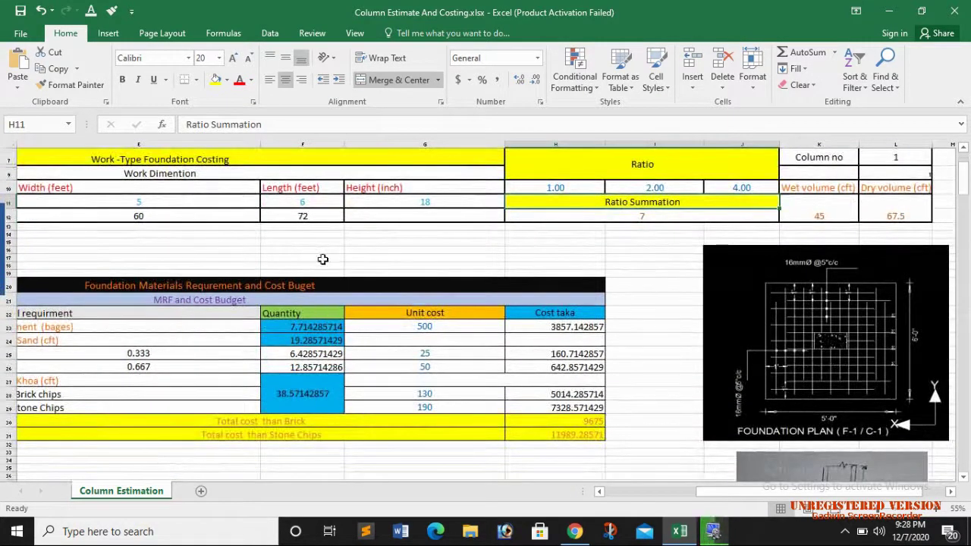
scroll(359, 220, "up", 2)
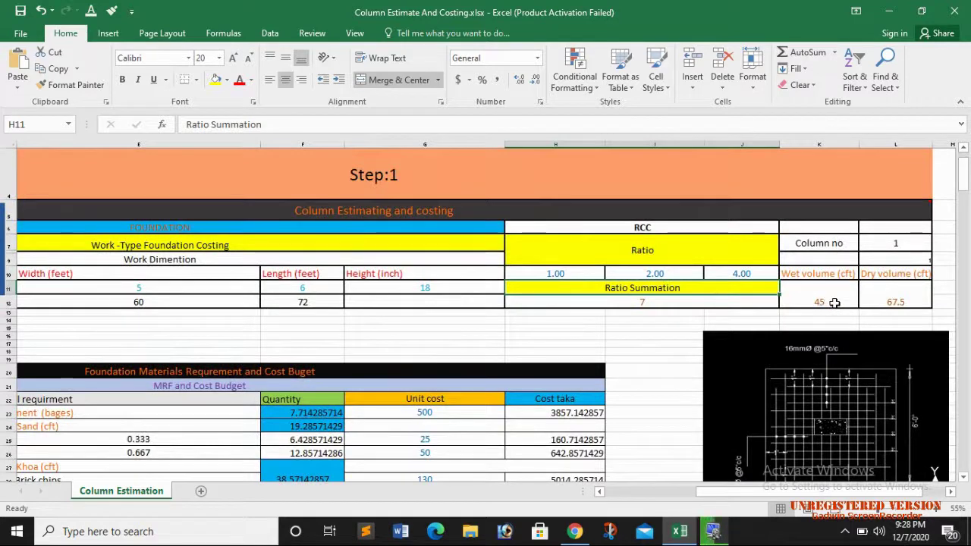
scroll(907, 295, "down", 1)
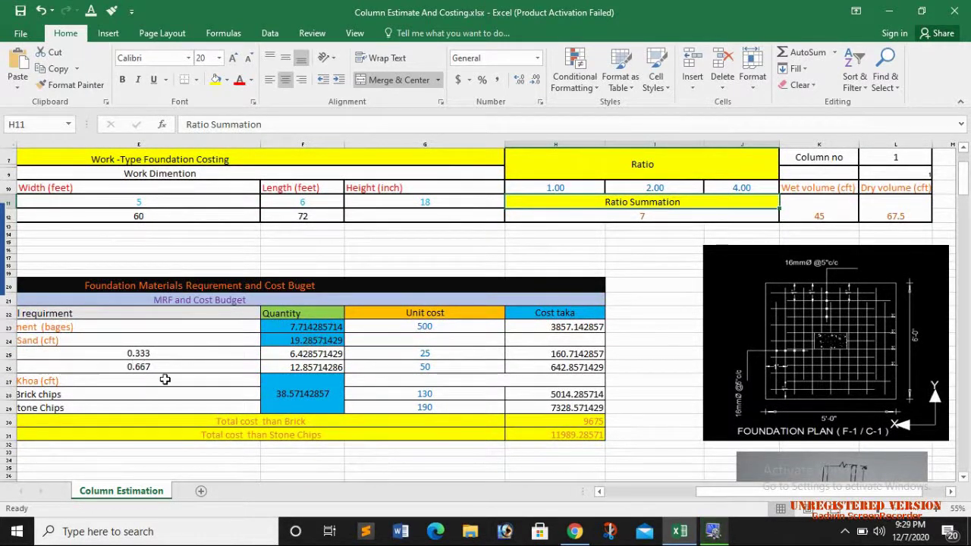
left_click(598, 492)
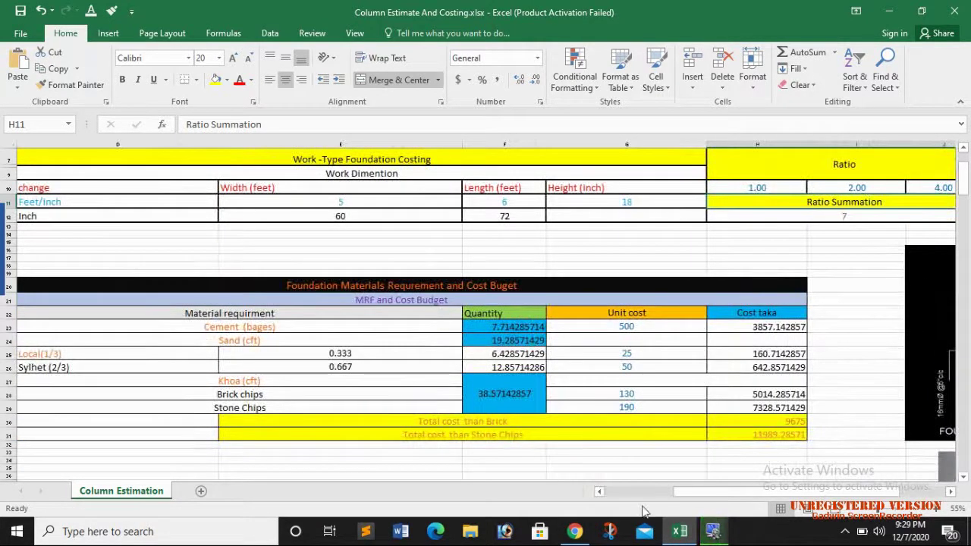
left_click(598, 491)
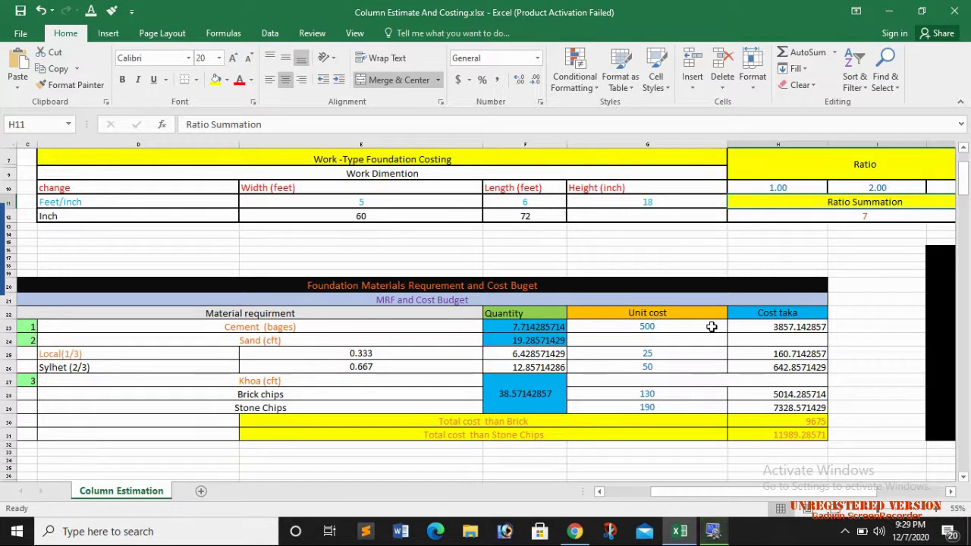
left_click(659, 325)
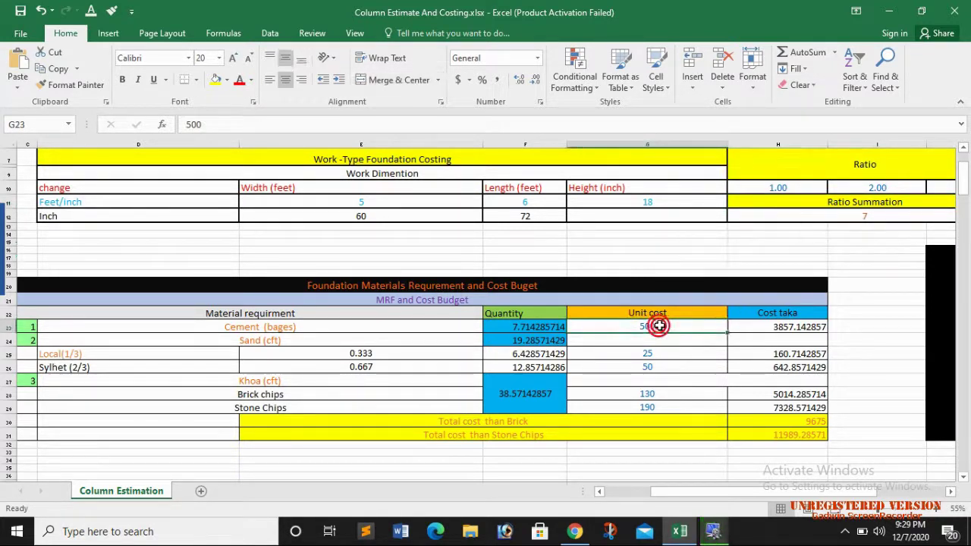
key("BackSpace")
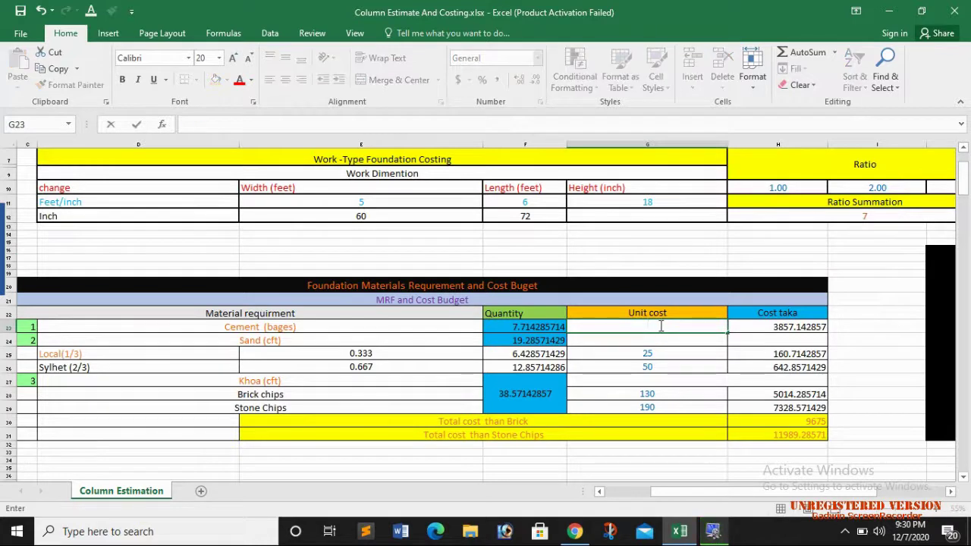
type("45")
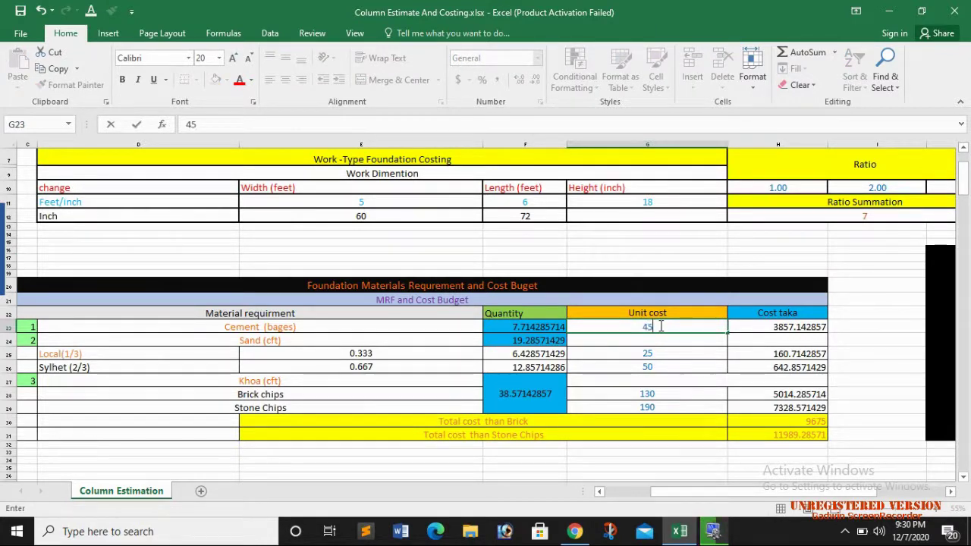
type("0")
key("Return")
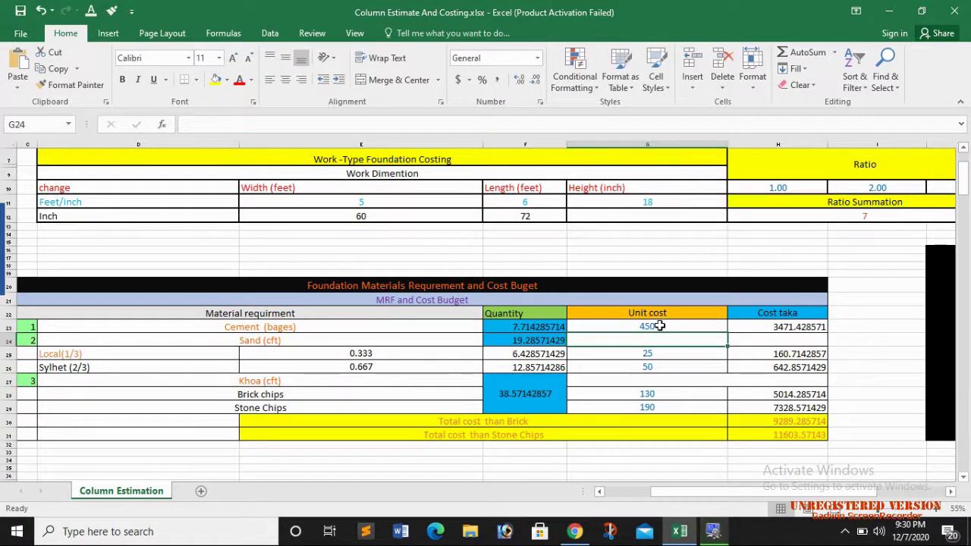
Step: Restore the unit cost of cement to 500 in the foundation materials cost table
left_click(660, 325)
key("BackSpace")
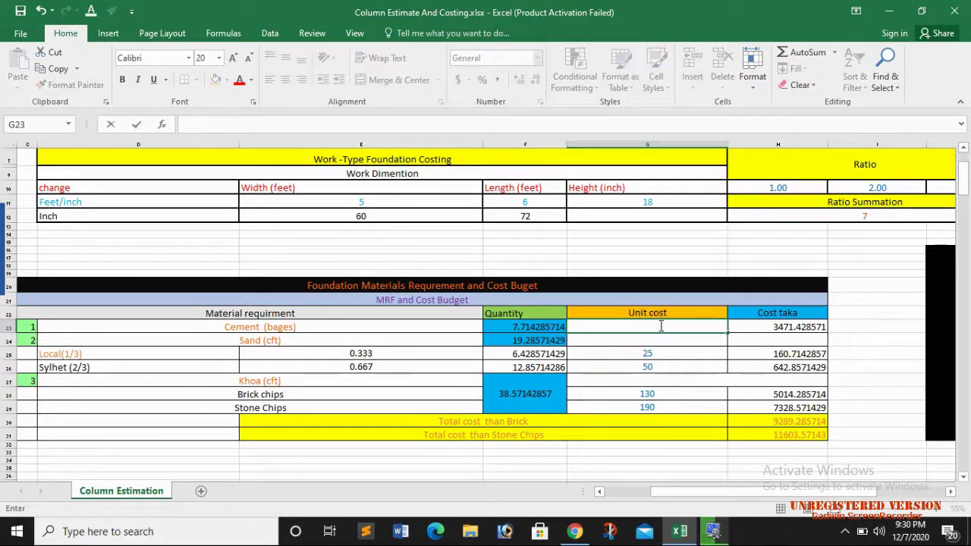
type("500")
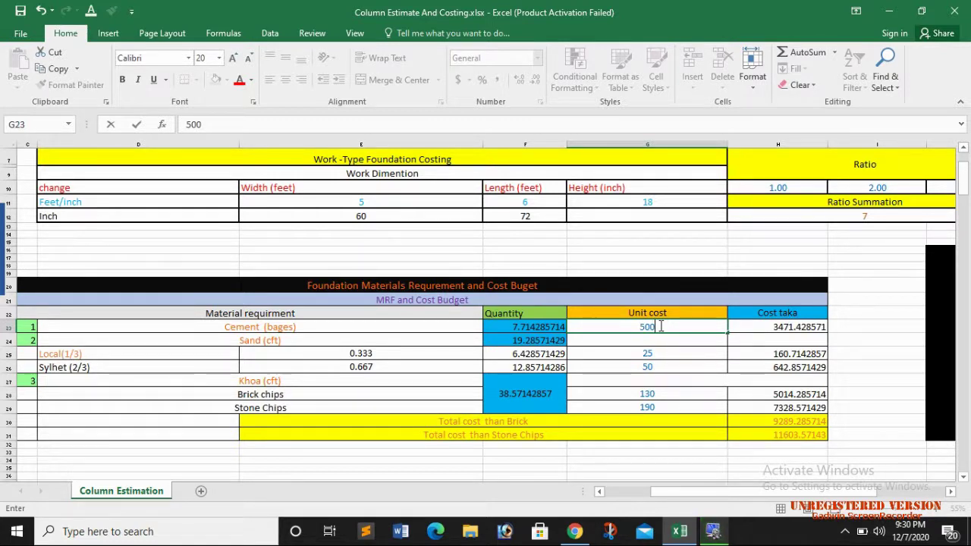
key("Return")
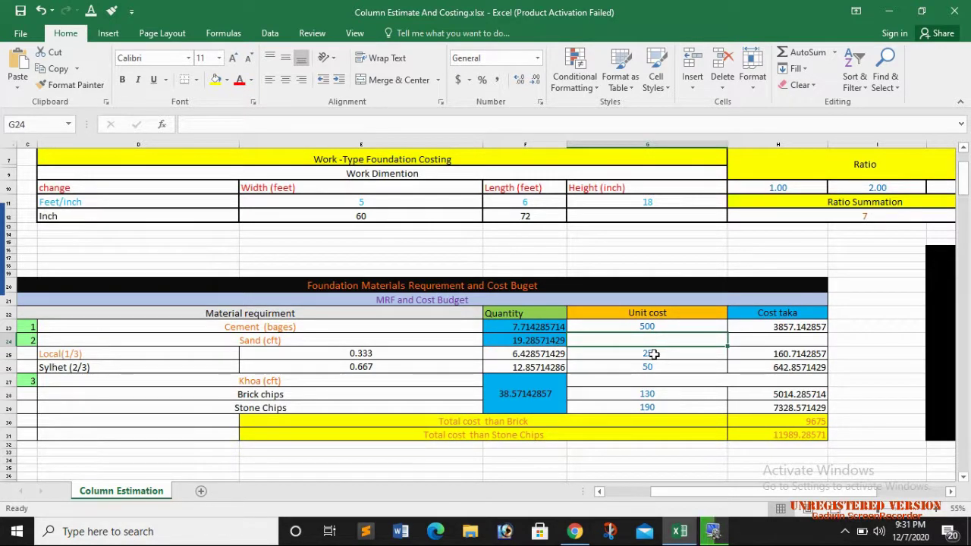
Step: Examine the foundation materials budget, the foundation reinforcement table and the total foundation cost summary
scroll(653, 353, "down", 1)
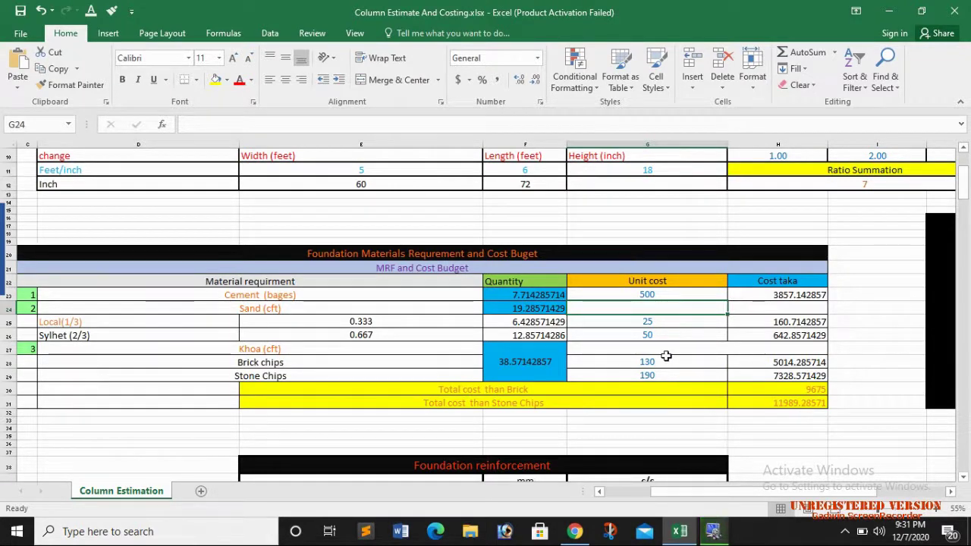
scroll(666, 356, "down", 2)
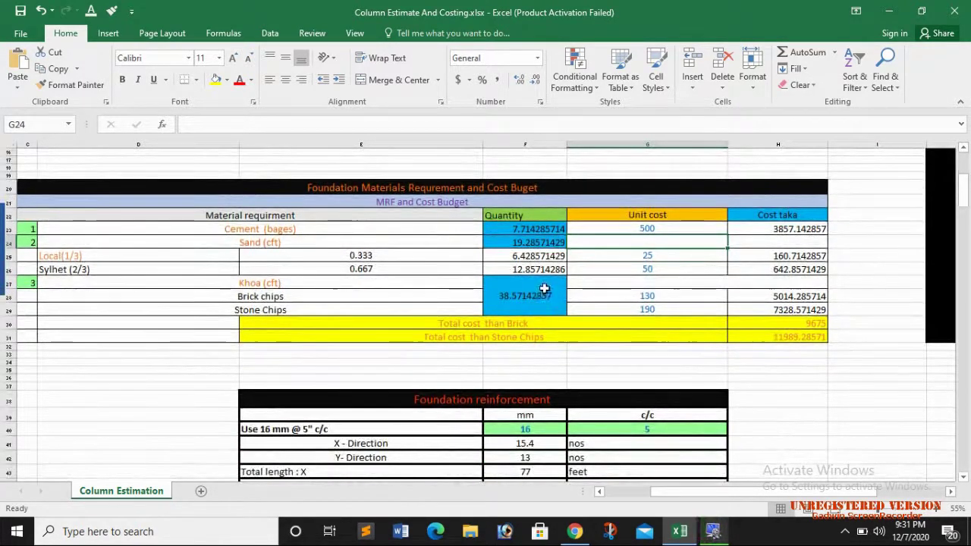
scroll(531, 318, "down", 3)
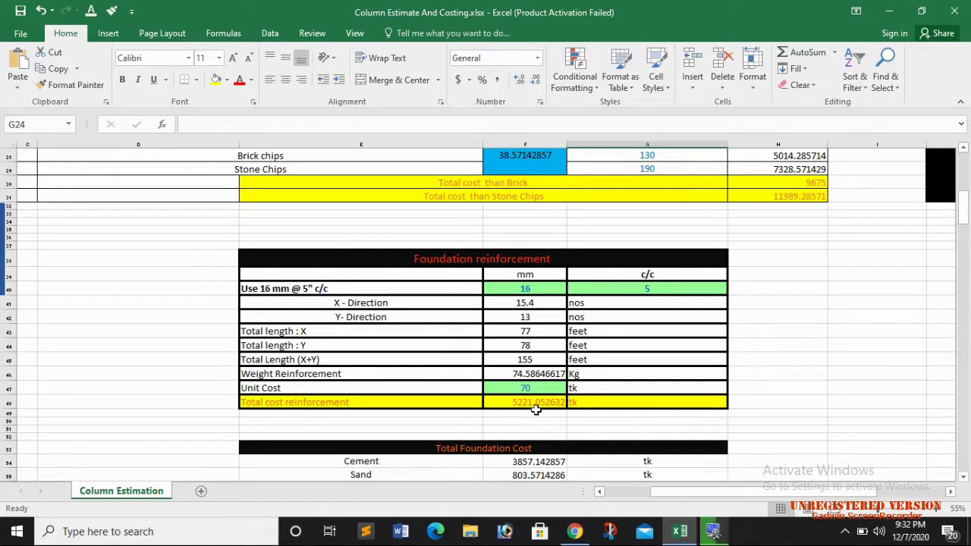
scroll(535, 333, "down", 2)
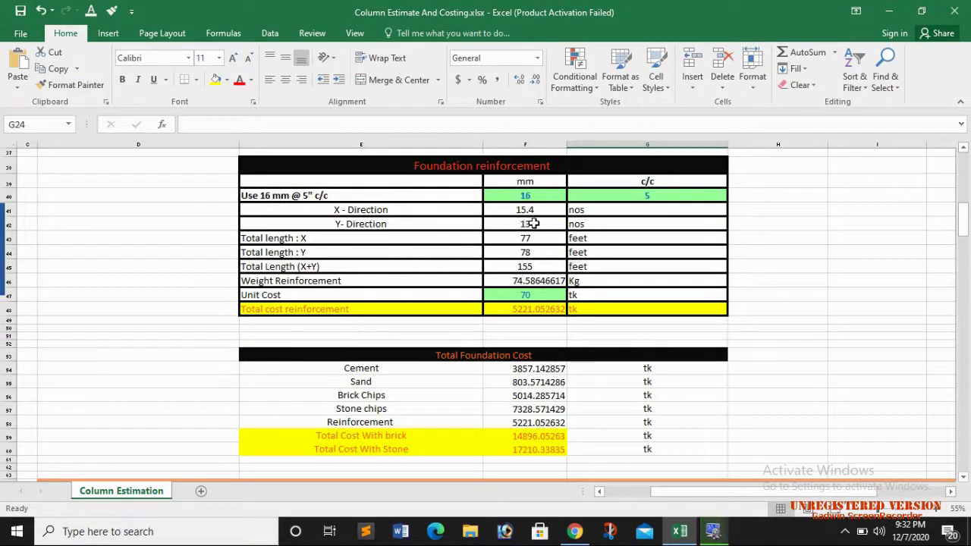
scroll(533, 223, "down", 3)
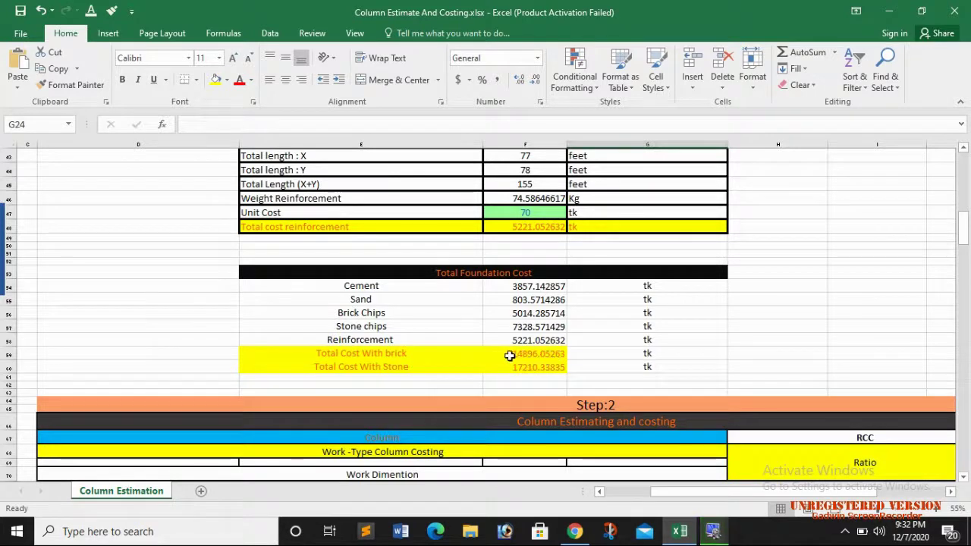
scroll(545, 317, "down", 1)
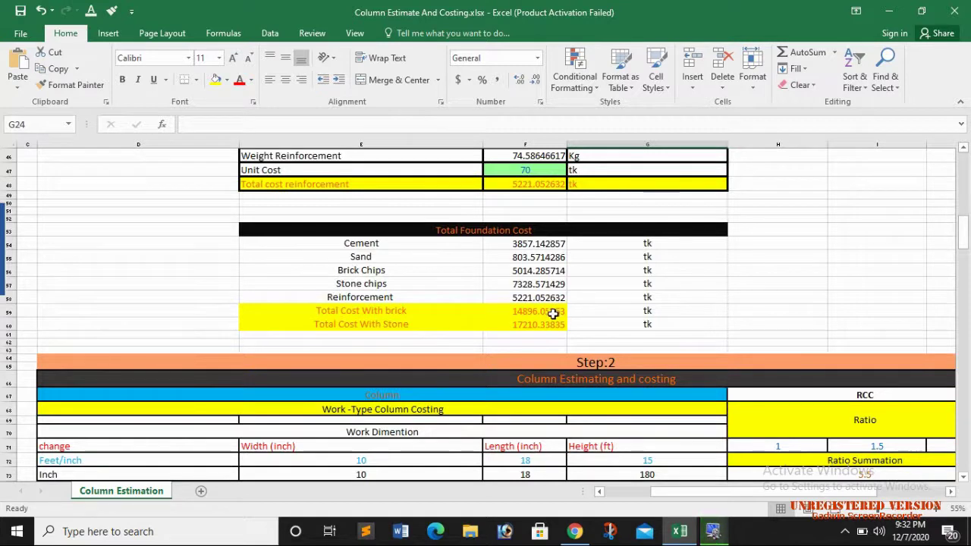
scroll(550, 311, "down", 1)
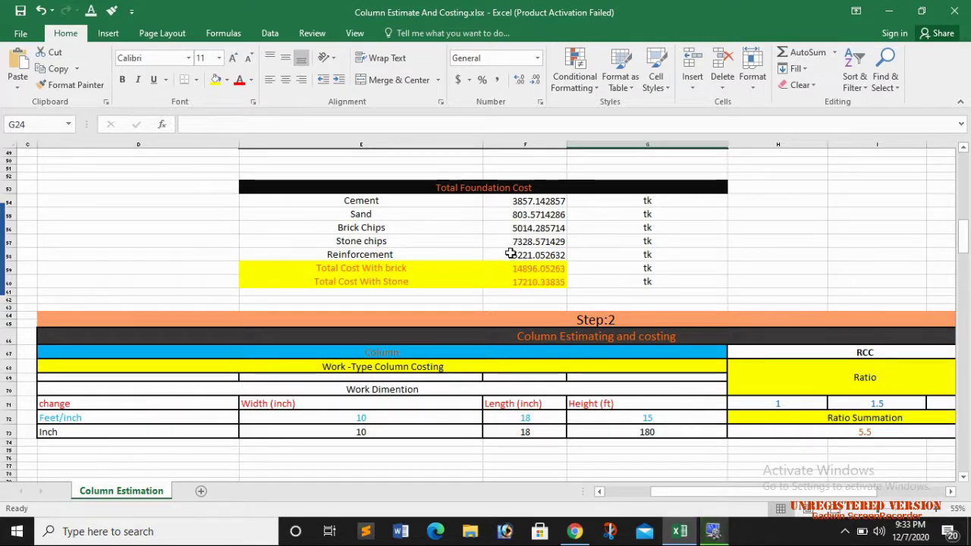
Step: Examine the Step 2 column width, length and height inputs and the column section sketch beside the foundation reinforcement table
scroll(485, 249, "down", 3)
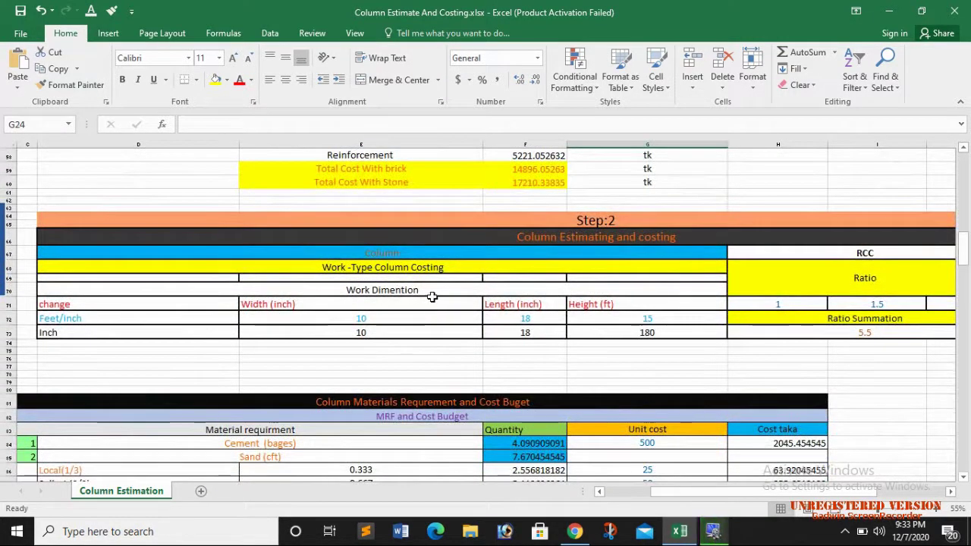
scroll(459, 254, "down", 1)
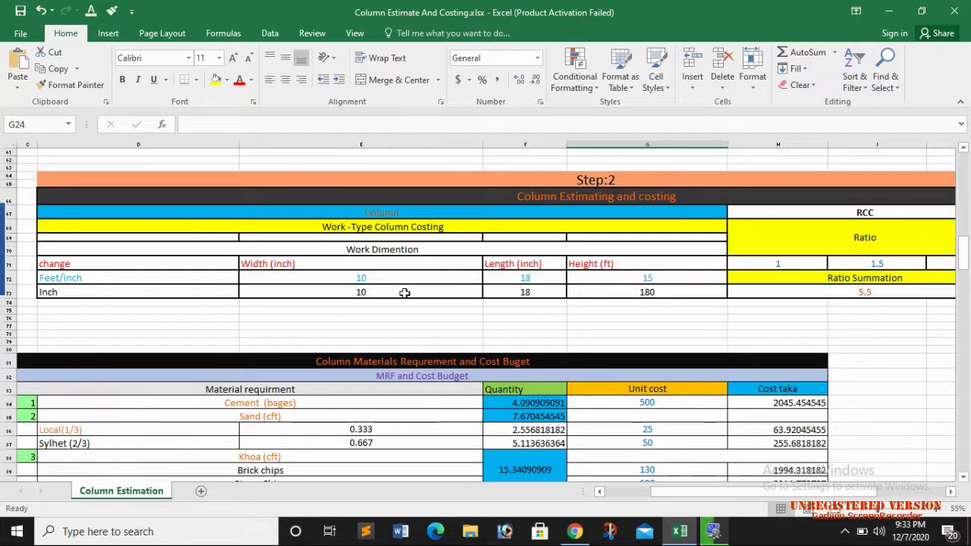
scroll(425, 348, "up", 1)
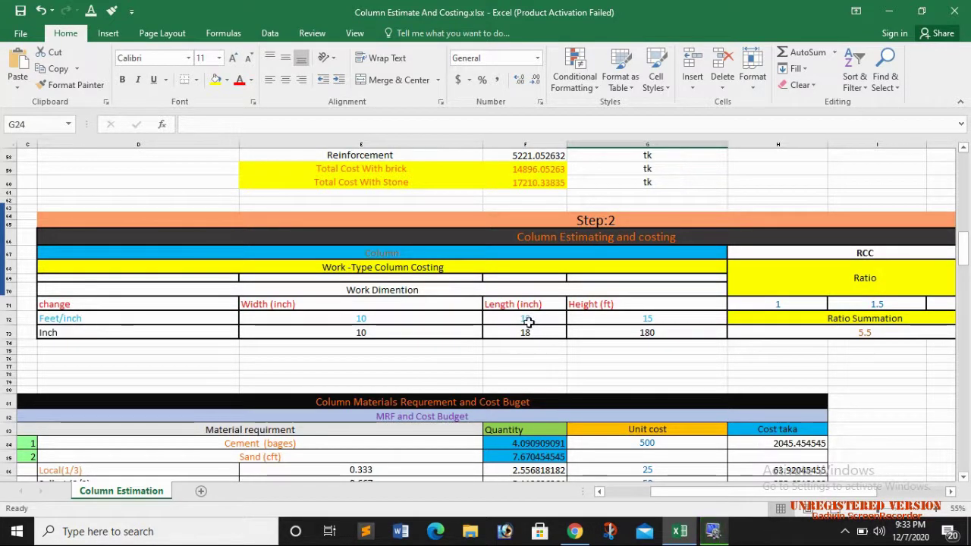
scroll(529, 322, "down", 2)
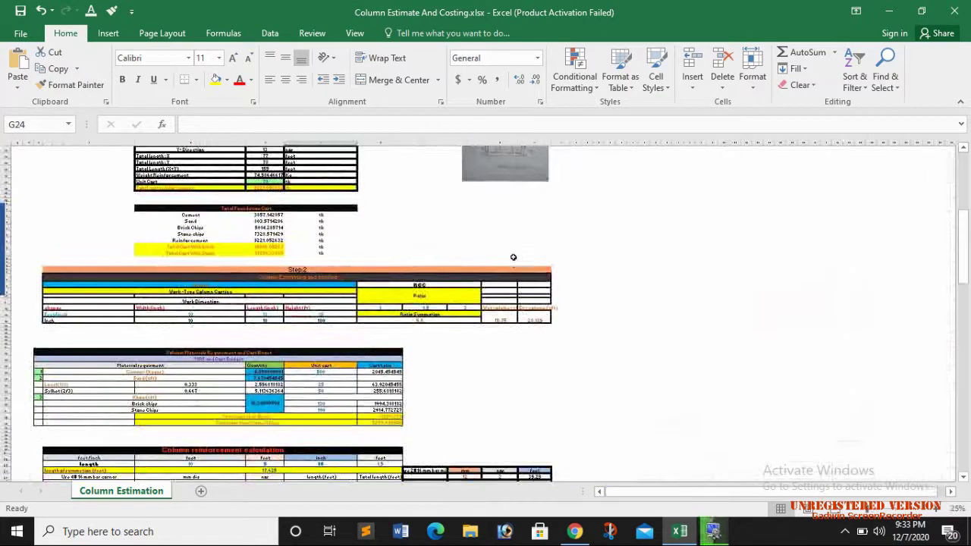
scroll(513, 258, "up", 3)
scroll(505, 247, "up", 2)
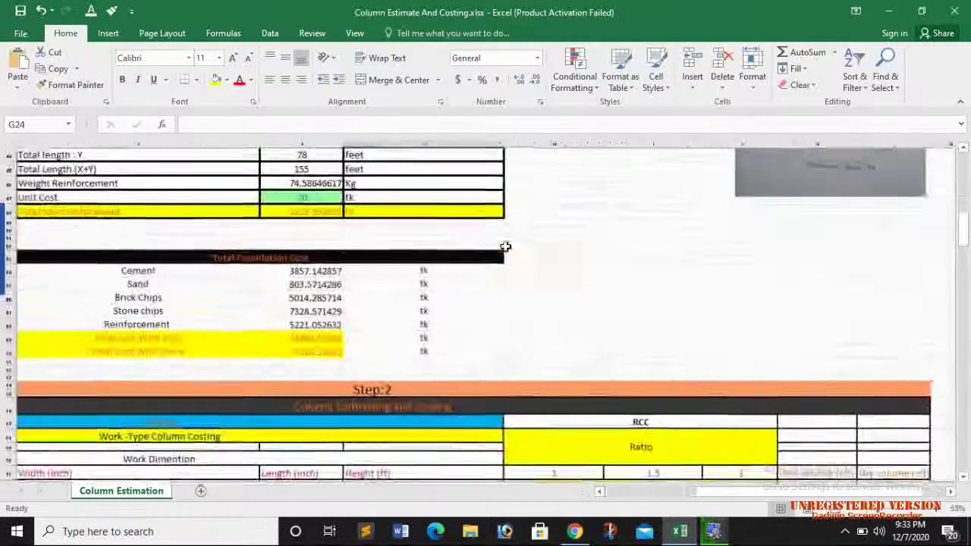
scroll(763, 248, "up", 4)
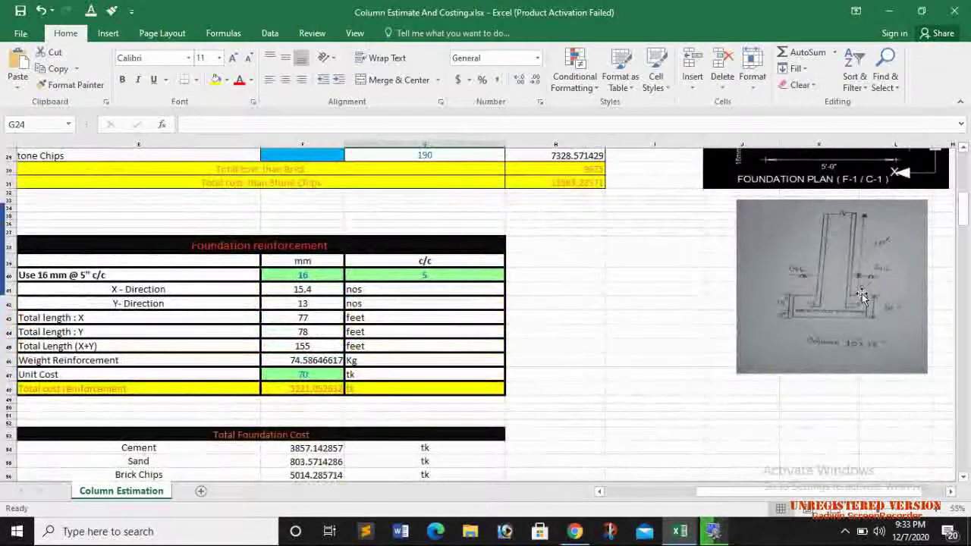
scroll(882, 267, "down", 1)
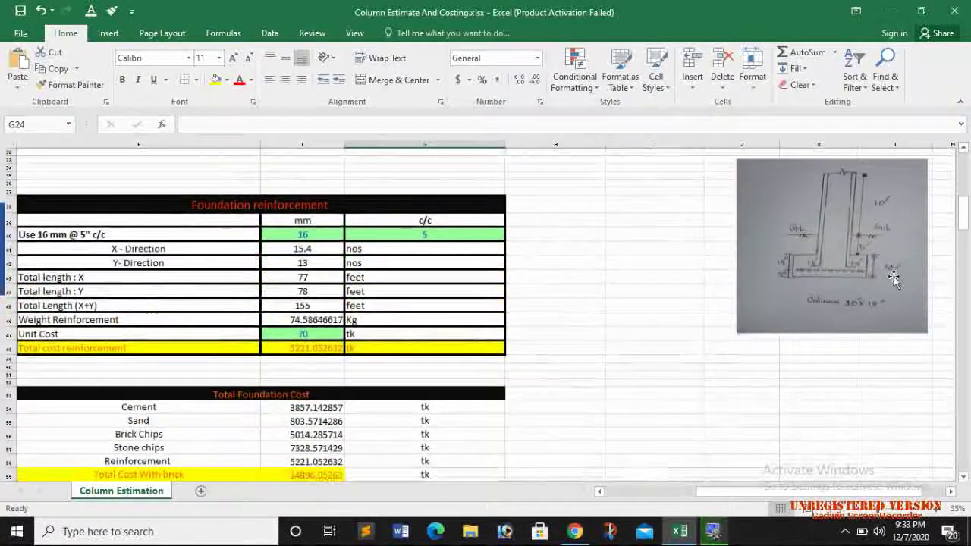
scroll(892, 272, "down", 1)
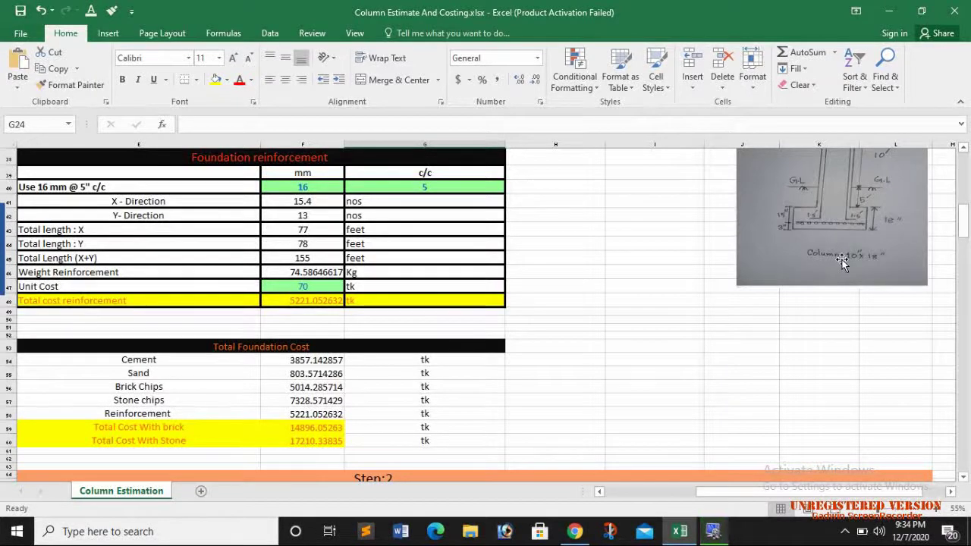
Step: Compare the column size in the section sketch with the Step 2 work dimensions, RCC ratio and wet and dry volume cells
scroll(838, 261, "down", 1)
scroll(462, 357, "down", 1)
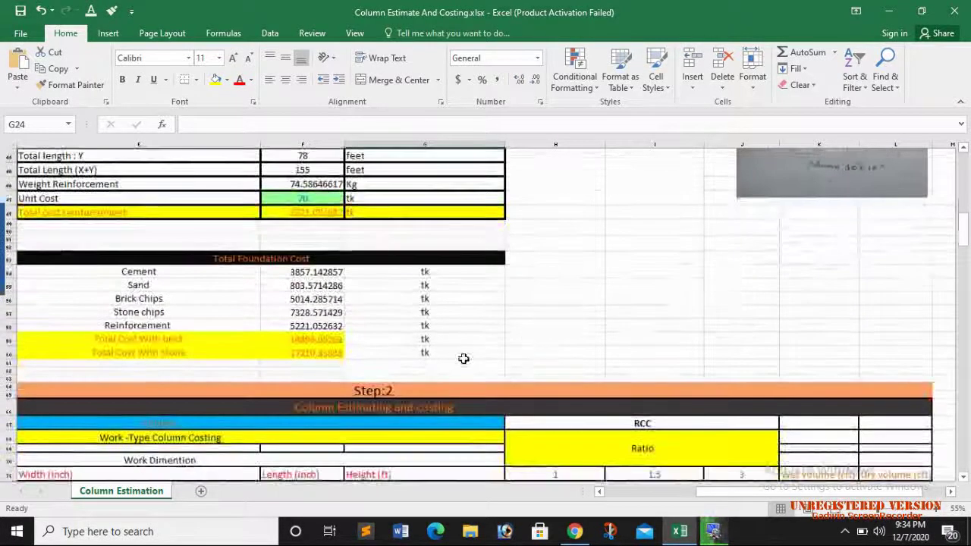
scroll(321, 336, "up", 2)
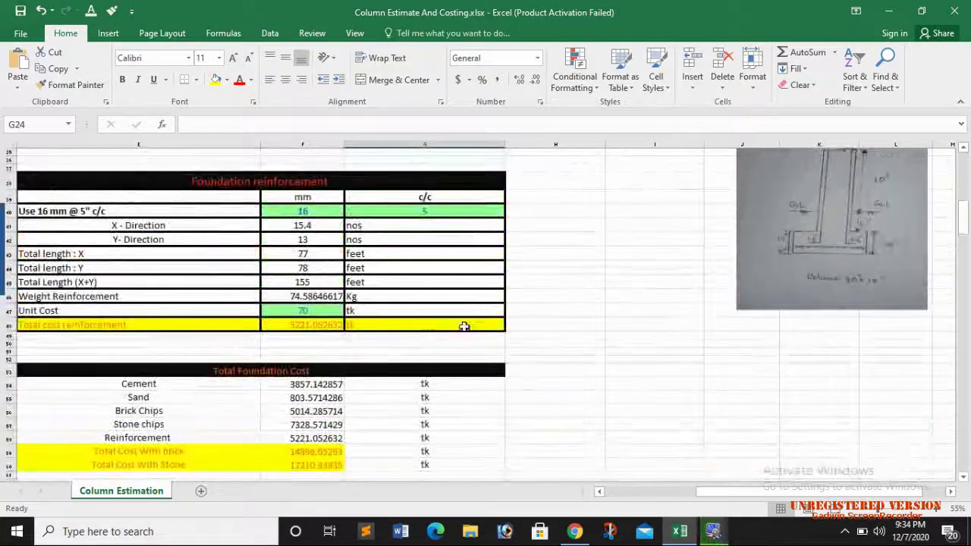
scroll(463, 325, "down", 5)
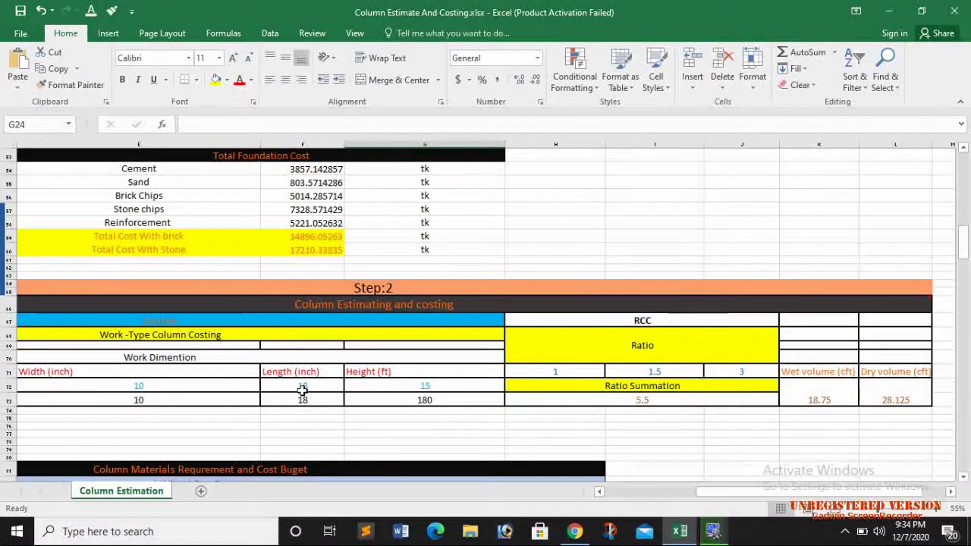
scroll(318, 400, "down", 1)
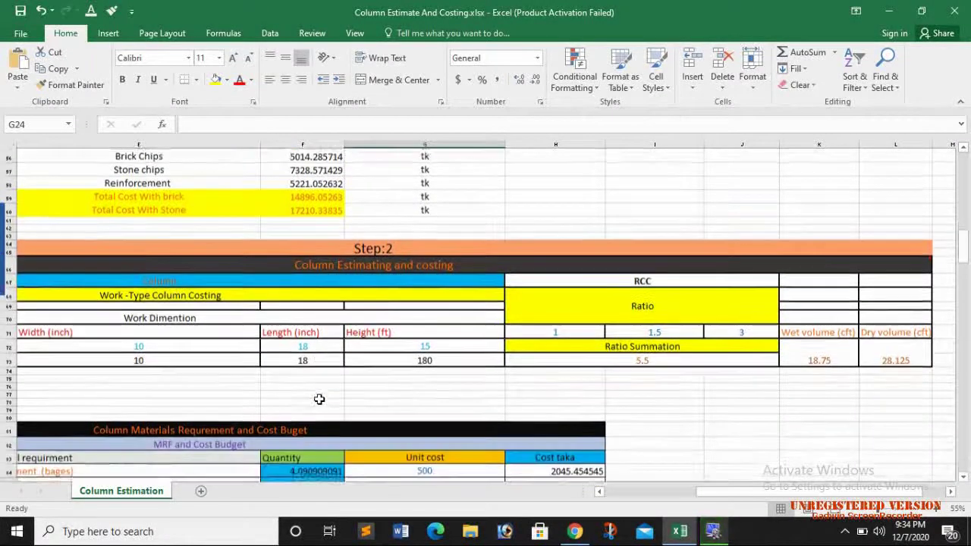
scroll(595, 381, "up", 6)
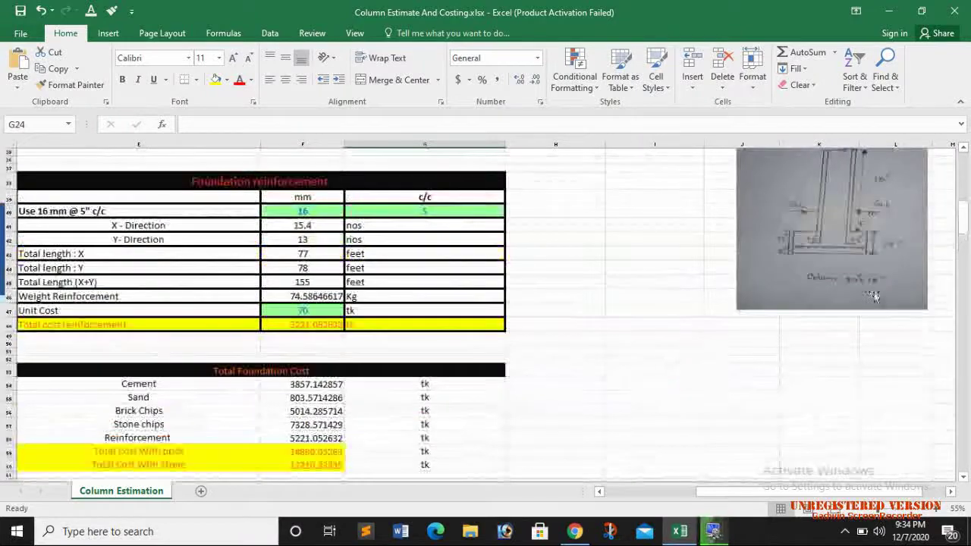
scroll(883, 274, "down", 1)
scroll(835, 303, "down", 4)
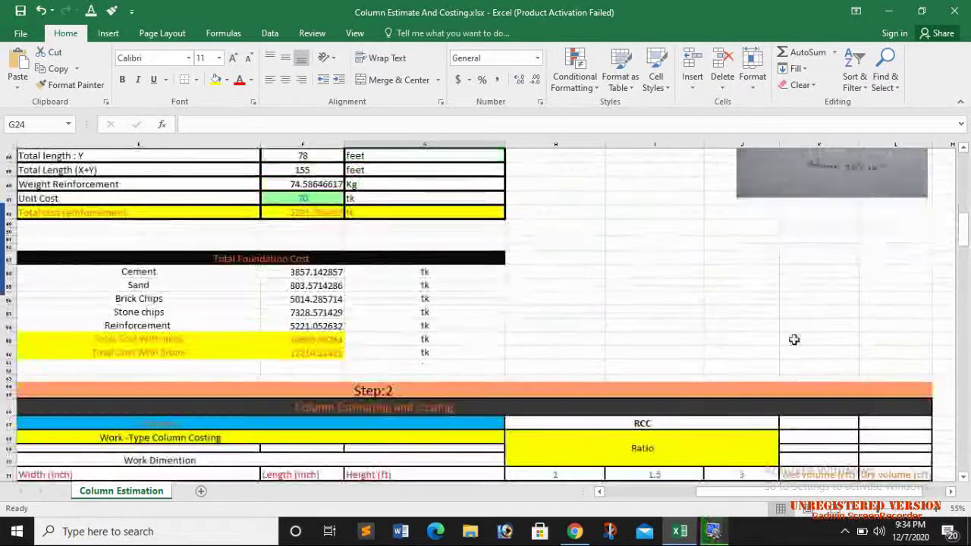
scroll(389, 339, "down", 2)
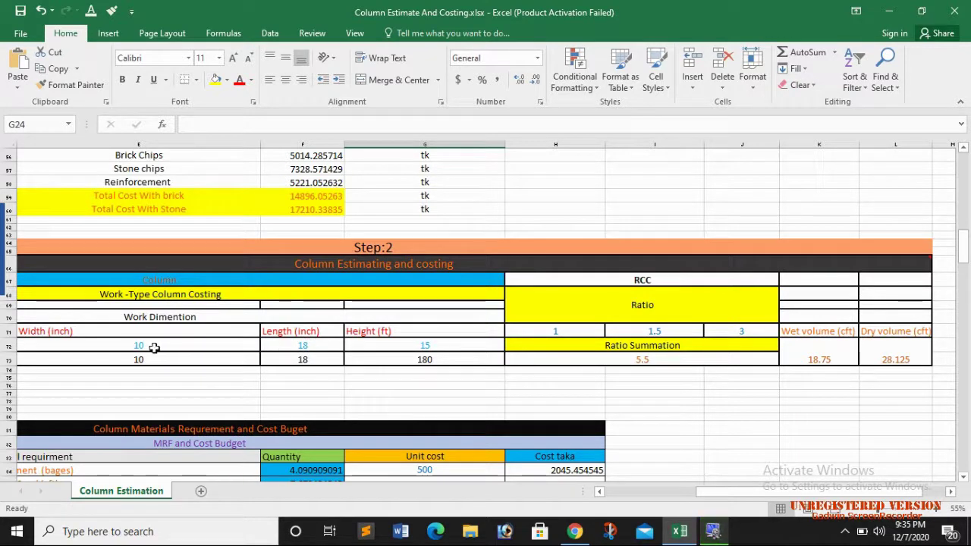
scroll(153, 347, "up", 1)
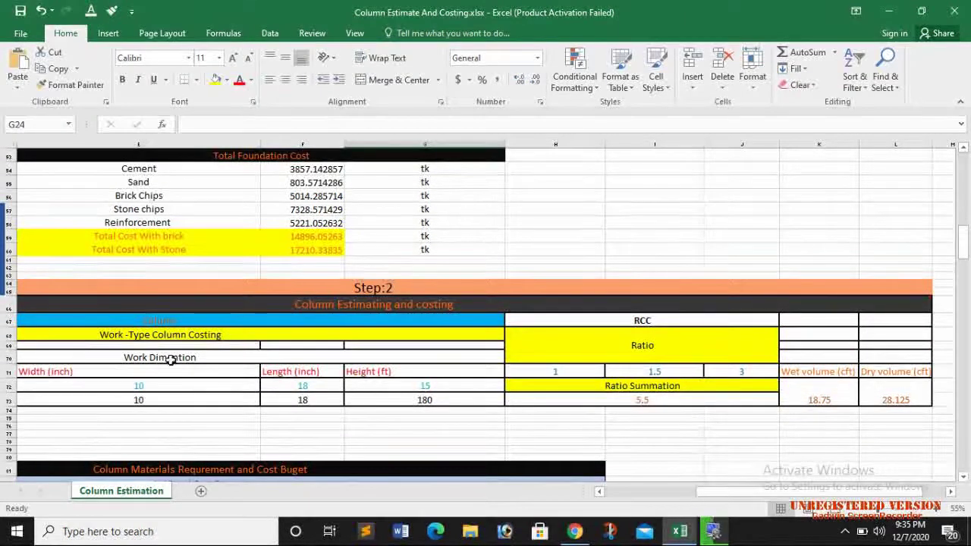
Step: Set the Step 2 column length to 10 inches in the work dimension inputs
scroll(204, 328, "down", 1)
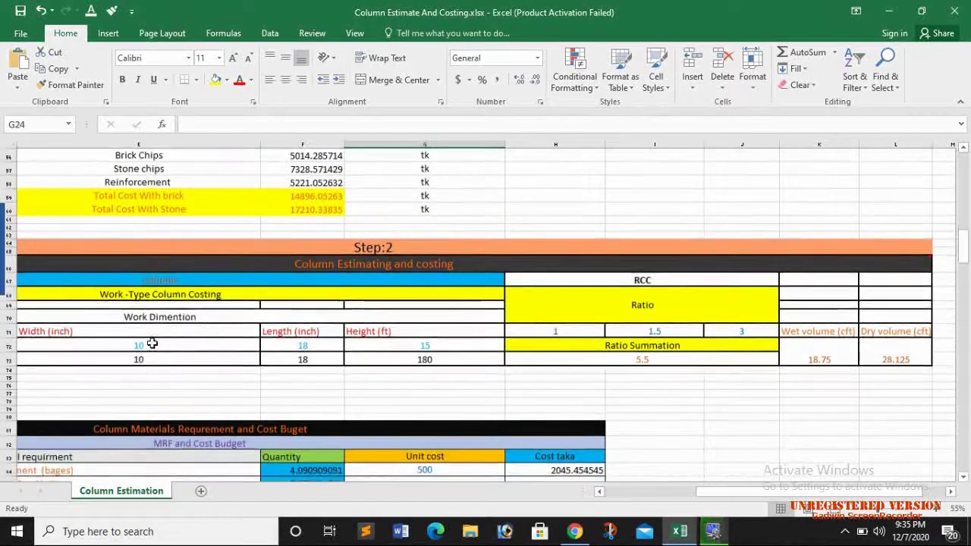
left_click(304, 345)
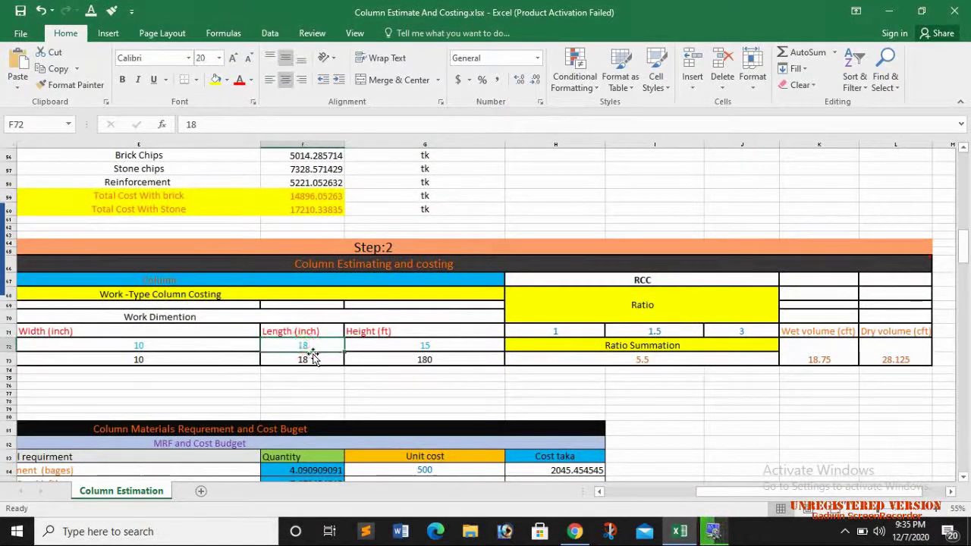
key("BackSpace")
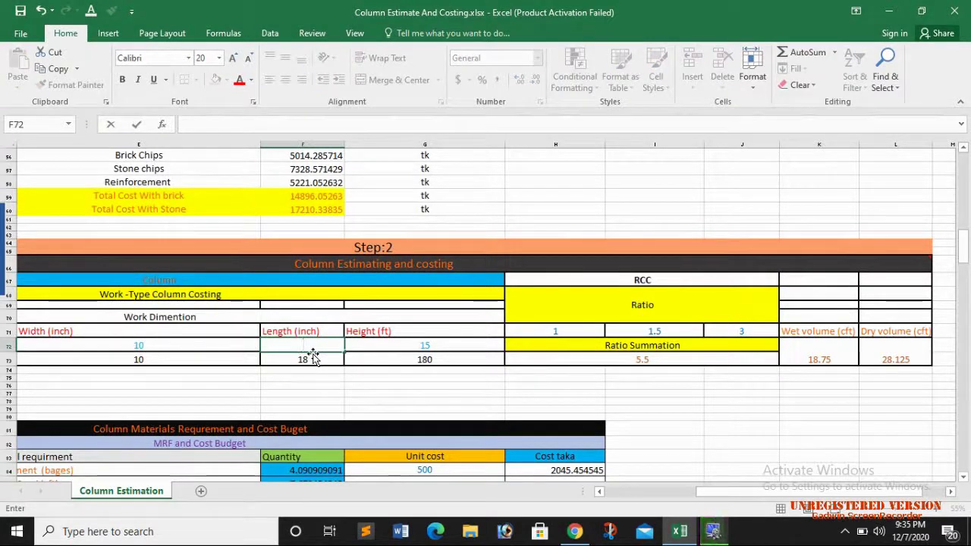
type("1")
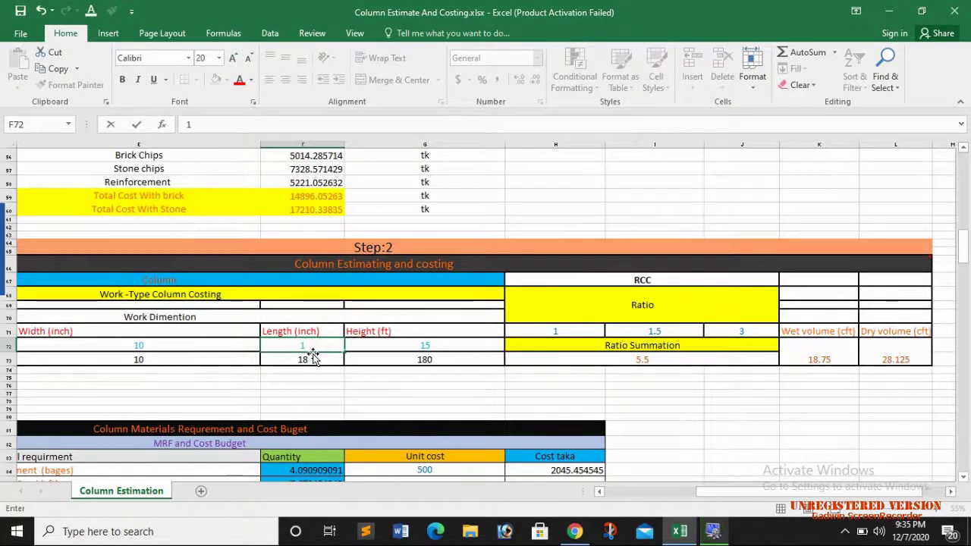
type("0")
key("Return")
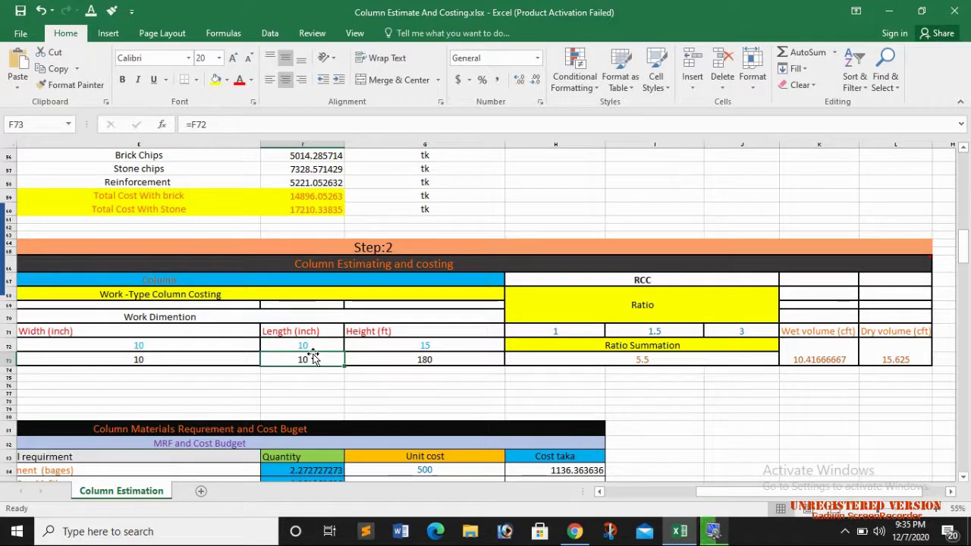
Step: Restore the Step 2 column length to 18 inches
left_click(311, 345)
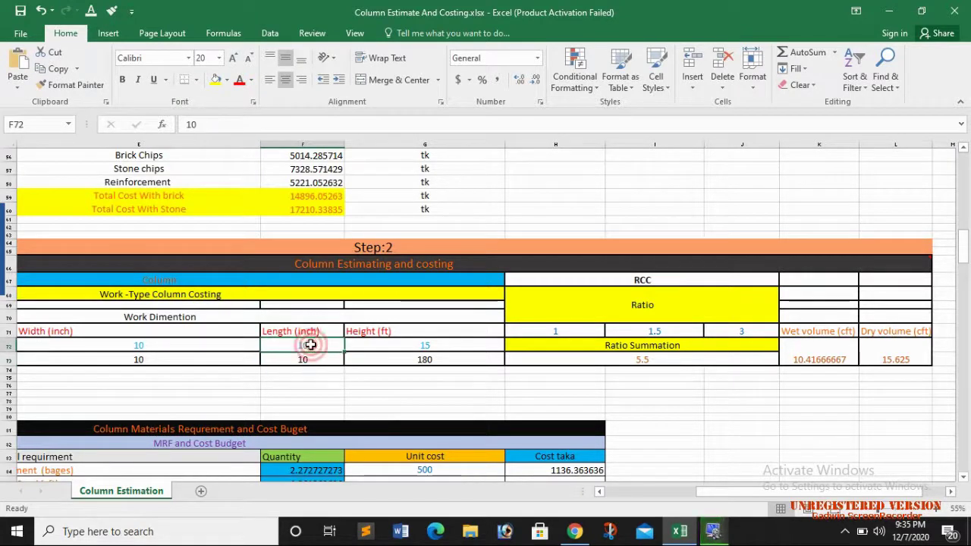
key("BackSpace")
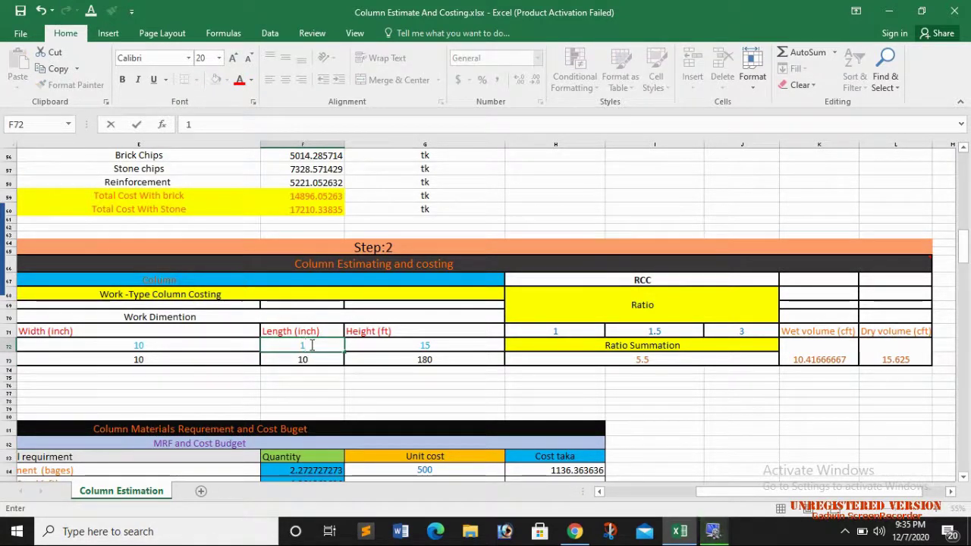
type("18")
key("Return")
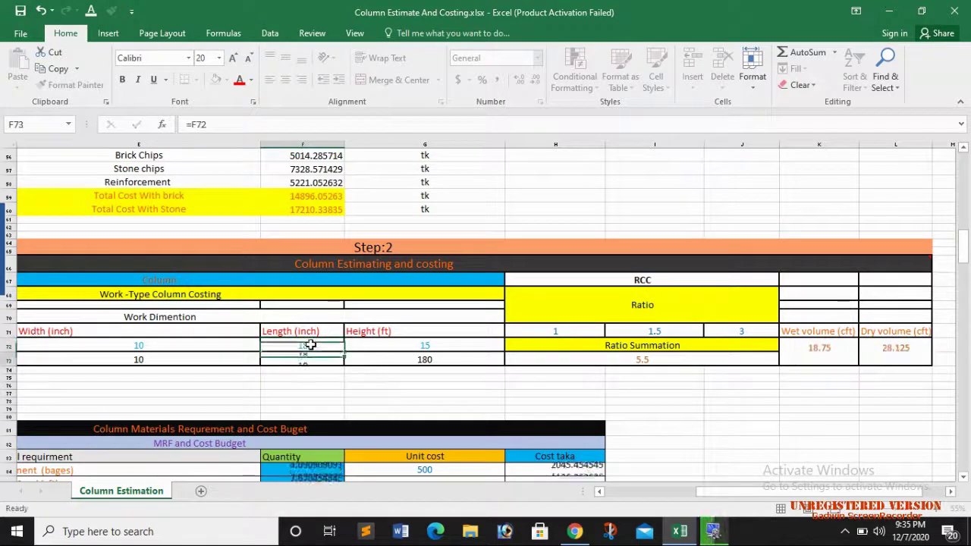
Step: Examine the column materials requirement and cost budget, including quantities, unit costs and the brick and stone chip totals
scroll(440, 395, "down", 3)
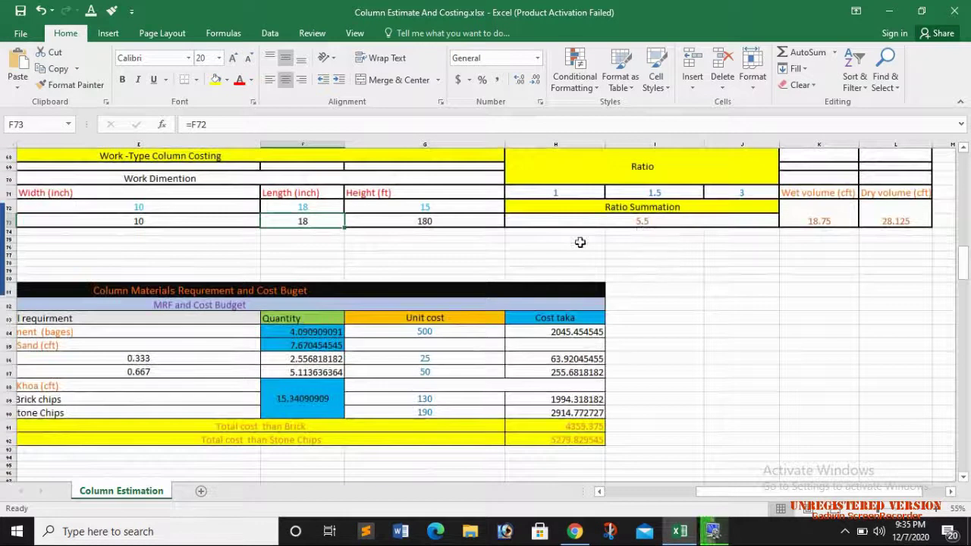
scroll(326, 326, "down", 4)
scroll(104, 236, "up", 2)
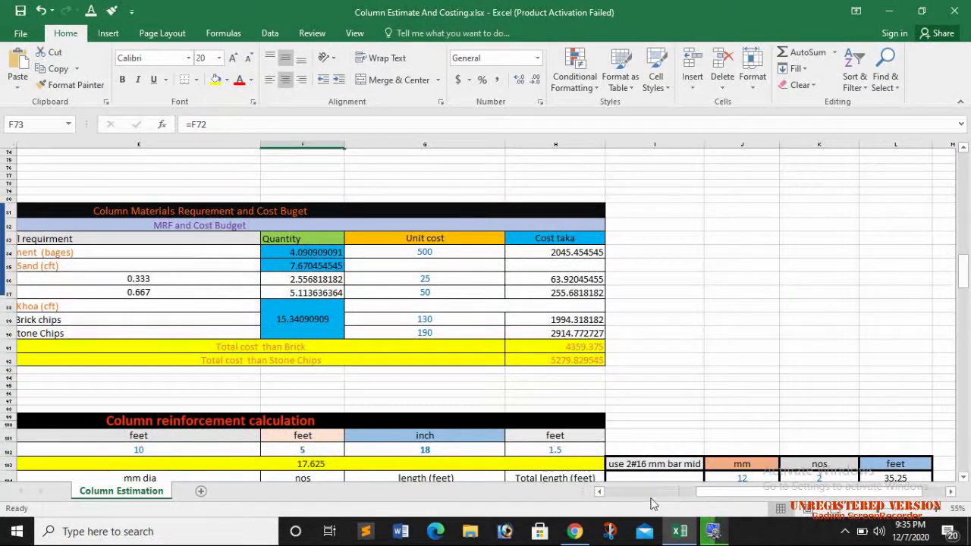
left_click(600, 491)
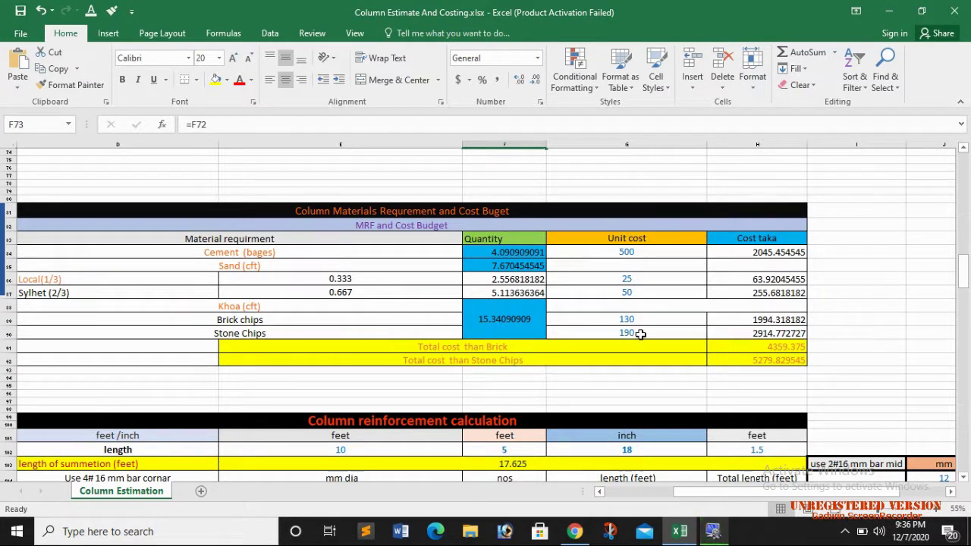
scroll(603, 336, "down", 1)
scroll(602, 336, "down", 1)
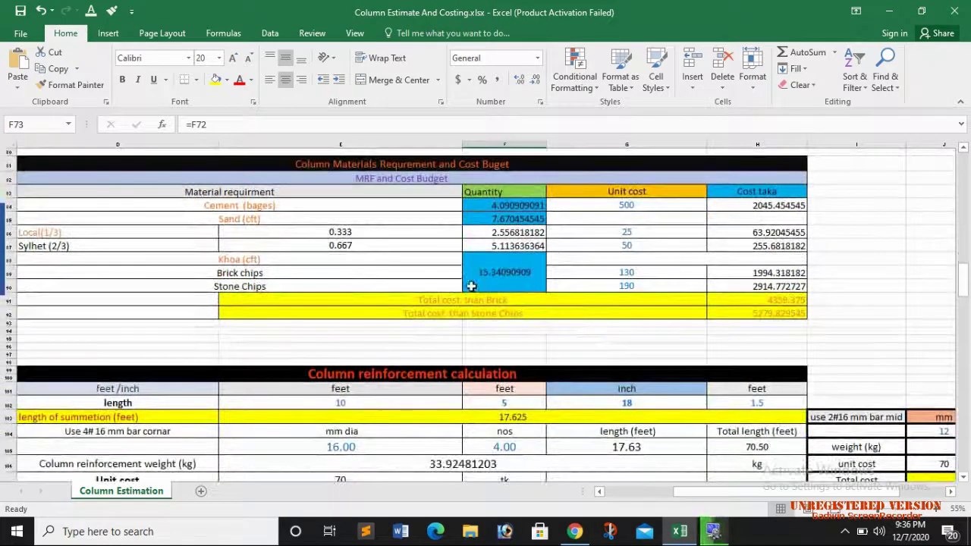
scroll(803, 286, "up", 1)
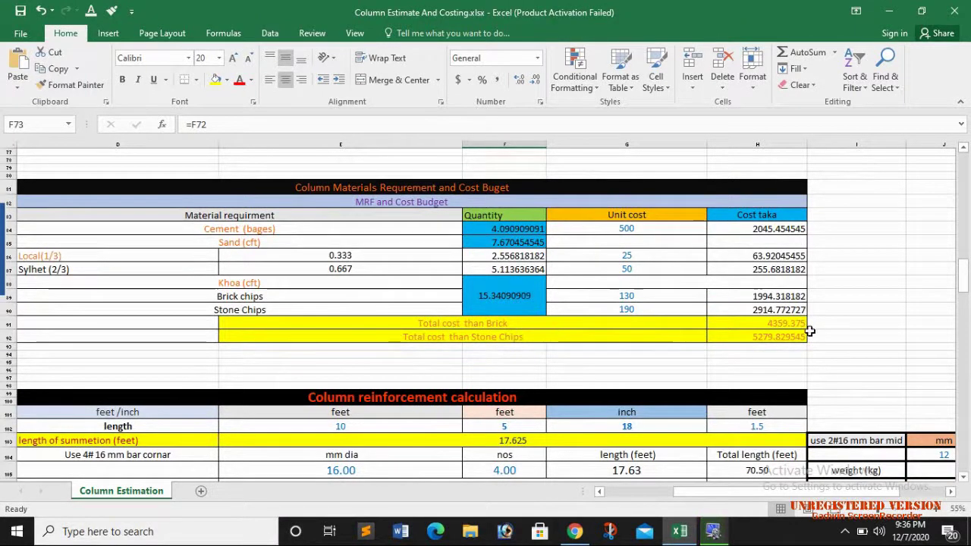
scroll(464, 328, "down", 1)
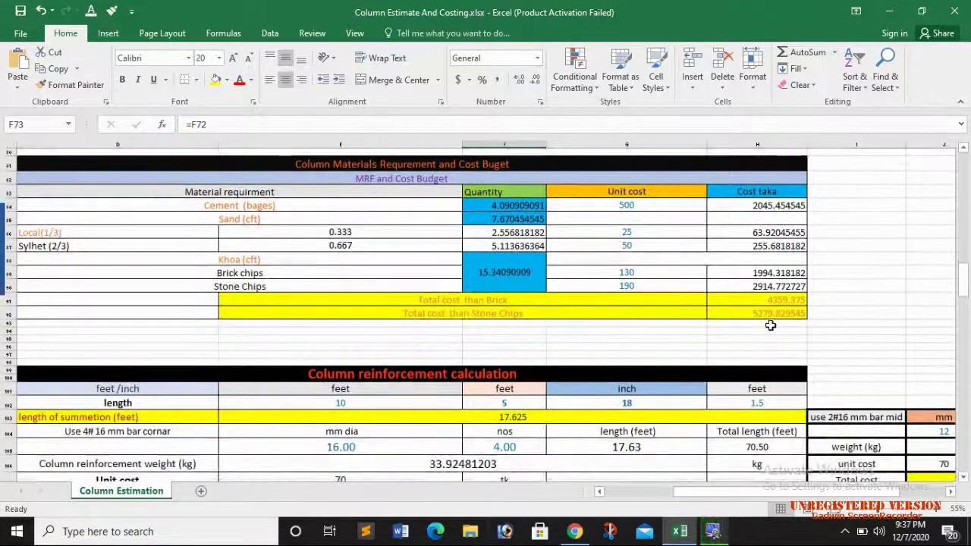
Step: Examine the column reinforcement calculation table, comparing its bar lengths, weight and cost with the column dimensions and materials budget above
scroll(767, 301, "down", 2)
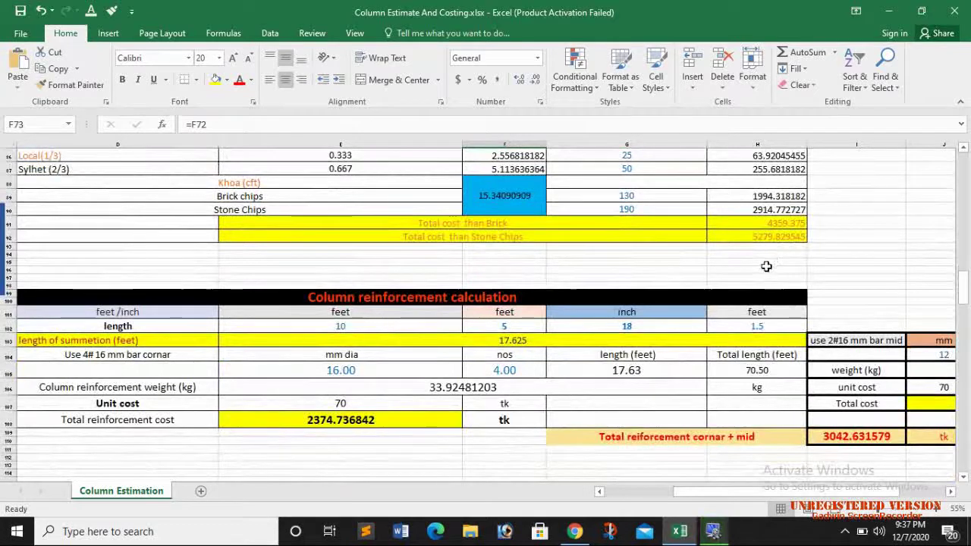
scroll(766, 266, "down", 1)
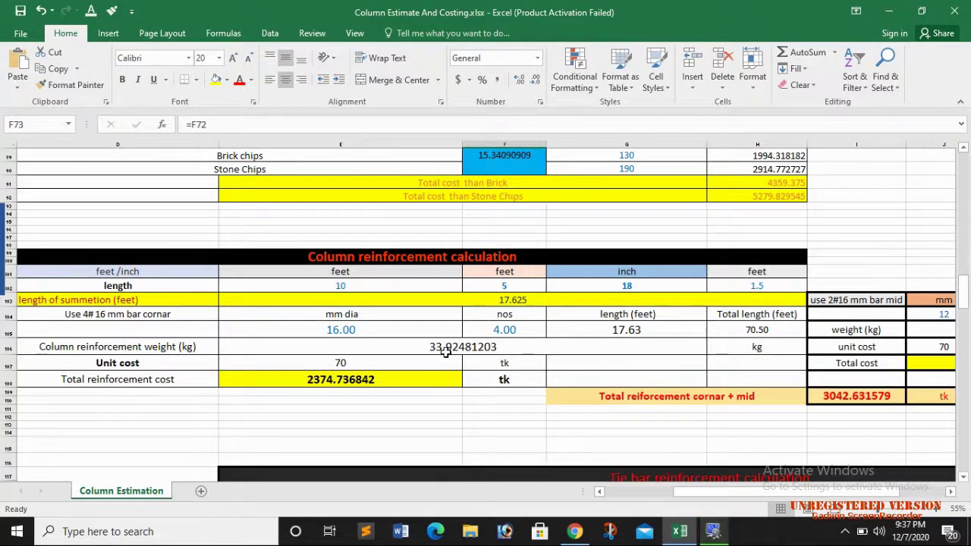
scroll(446, 351, "up", 6)
scroll(444, 351, "down", 7)
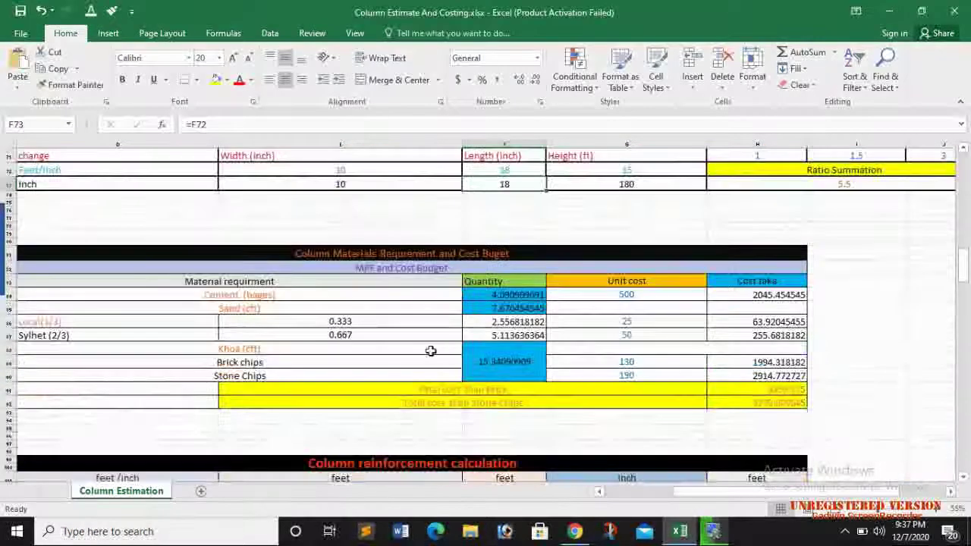
scroll(419, 339, "down", 4)
scroll(419, 330, "up", 6)
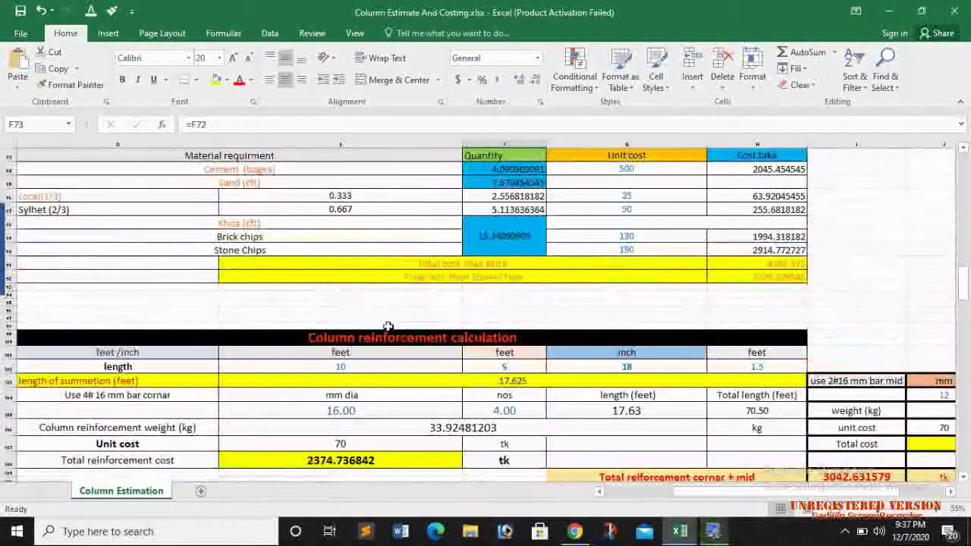
scroll(381, 312, "down", 1)
scroll(381, 312, "down", 1)
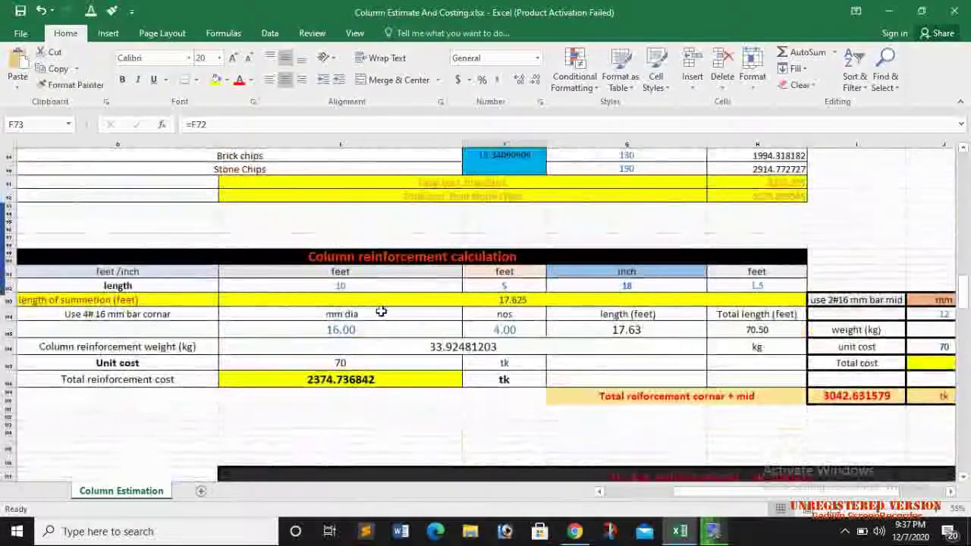
scroll(381, 311, "down", 1)
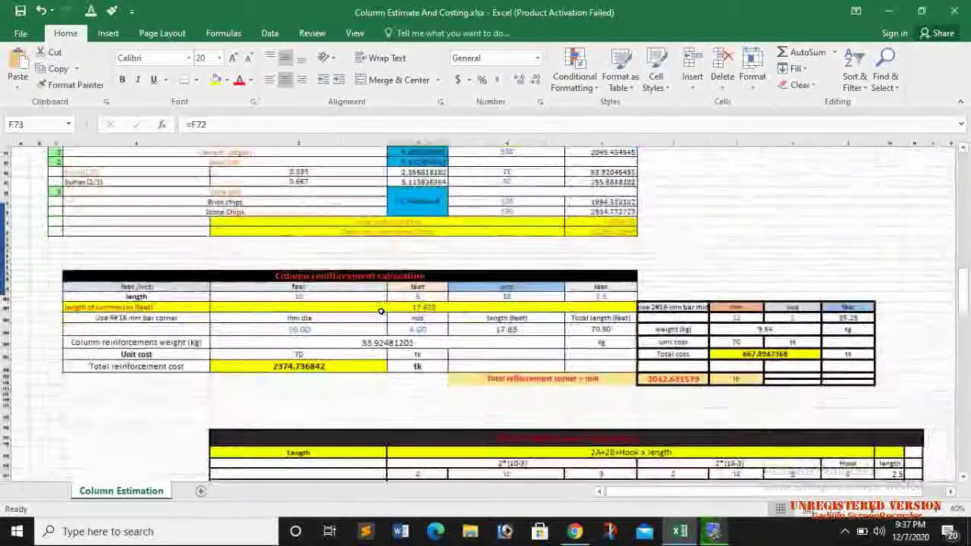
Step: Review the foundation plan and section sketch, the tie bar calculation, the reinforcement summary and the column section drawing
scroll(491, 328, "up", 9)
scroll(491, 329, "up", 10)
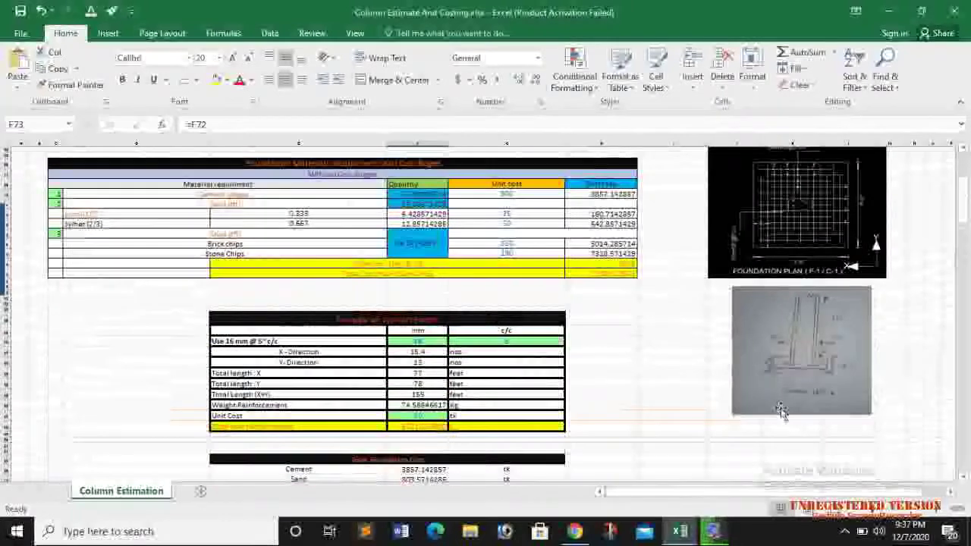
scroll(789, 366, "down", 4)
scroll(814, 366, "down", 20)
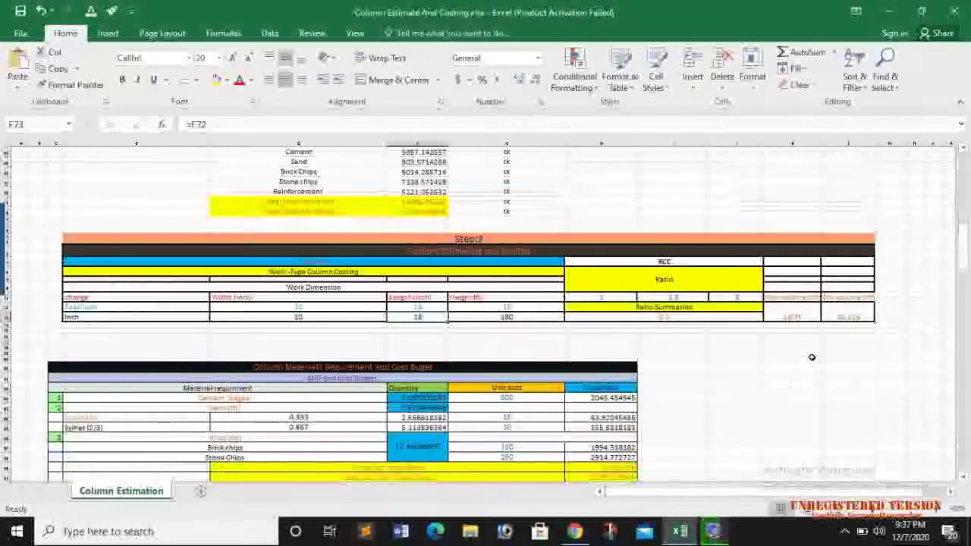
scroll(812, 357, "down", 3)
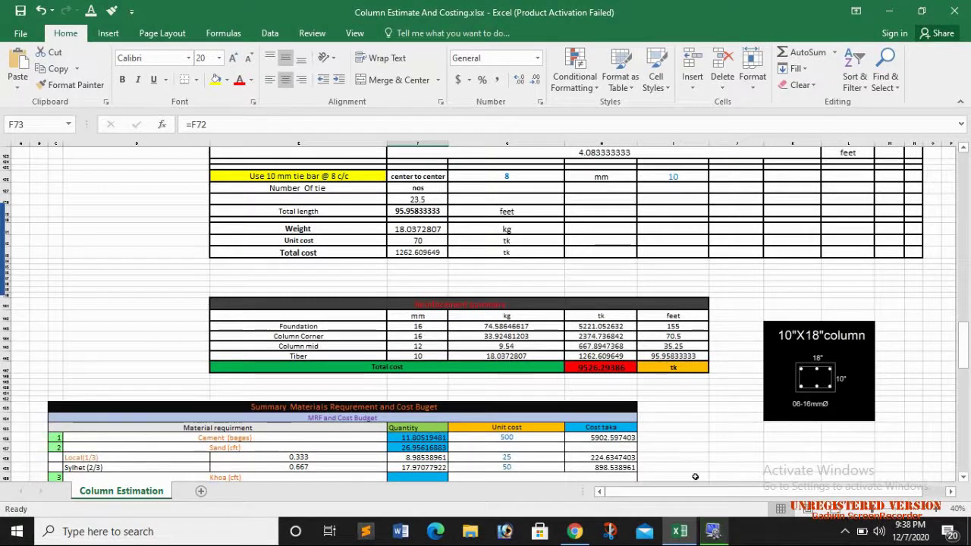
Step: Set the mid bar diameter to 16 mm in the column reinforcement calculation
scroll(523, 447, "up", 6)
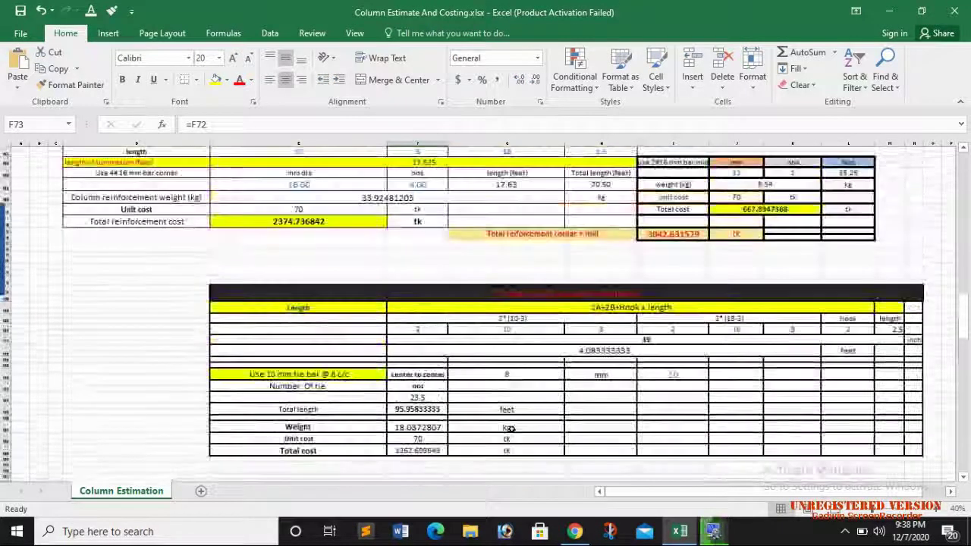
scroll(510, 429, "up", 3)
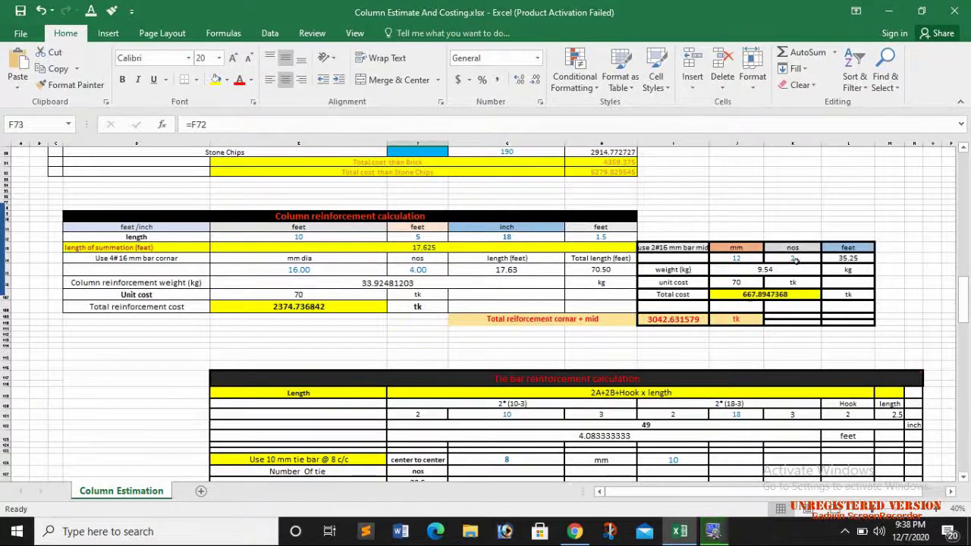
left_click(735, 259)
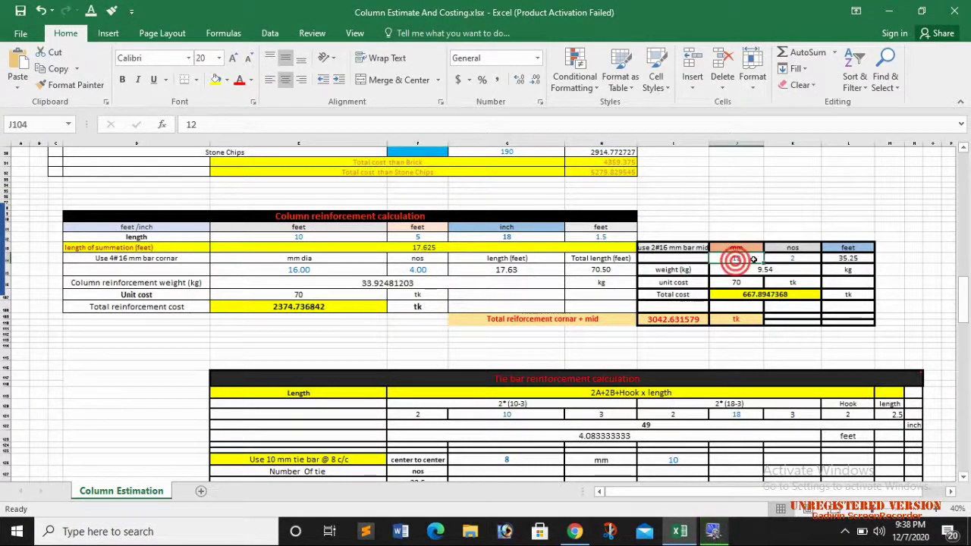
key("BackSpace")
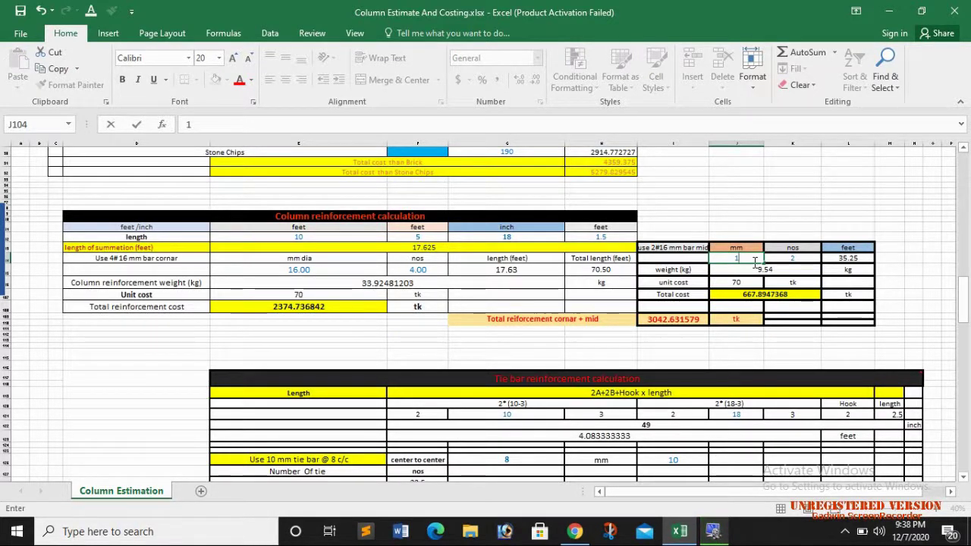
type("16")
key("Return")
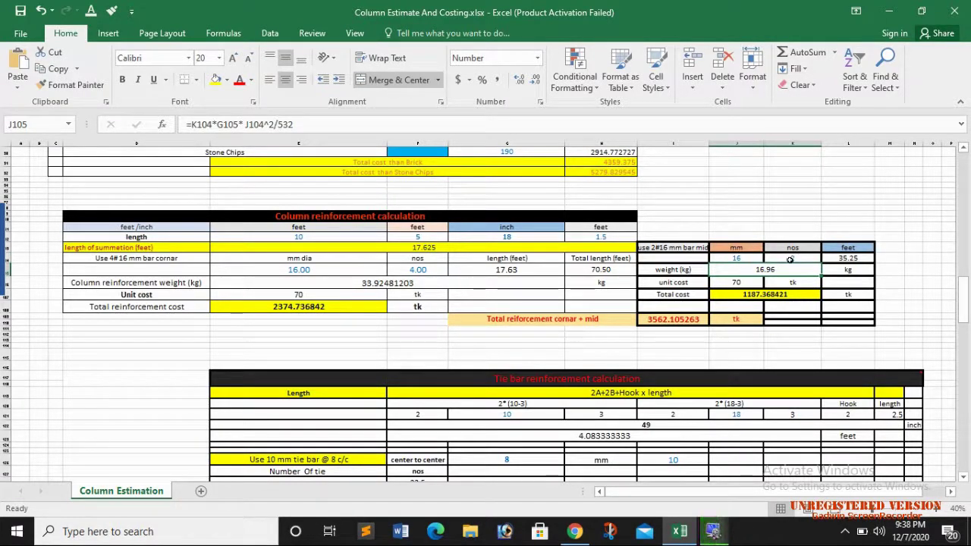
Step: Set the number of mid bars to 4 in the column reinforcement calculation
left_click(792, 260)
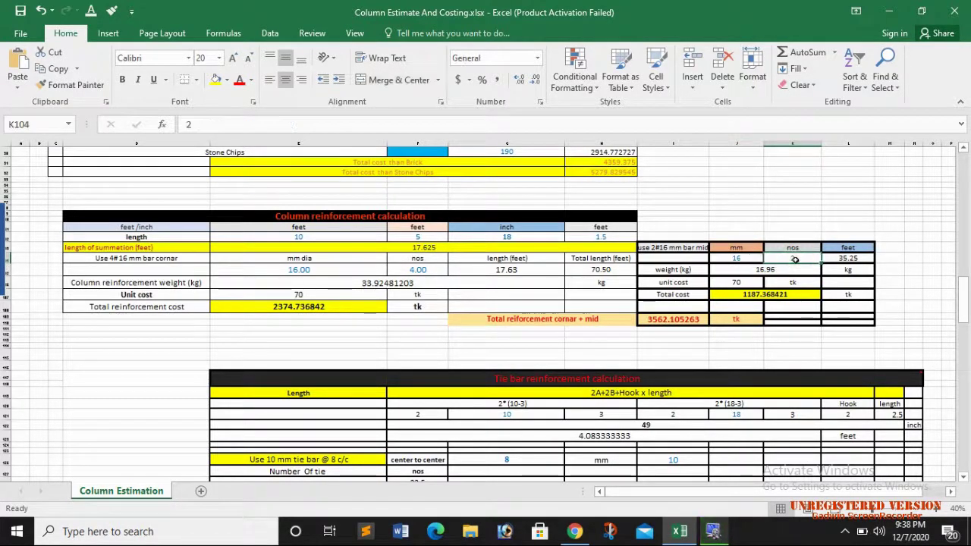
key("BackSpace")
type("4")
key("Return")
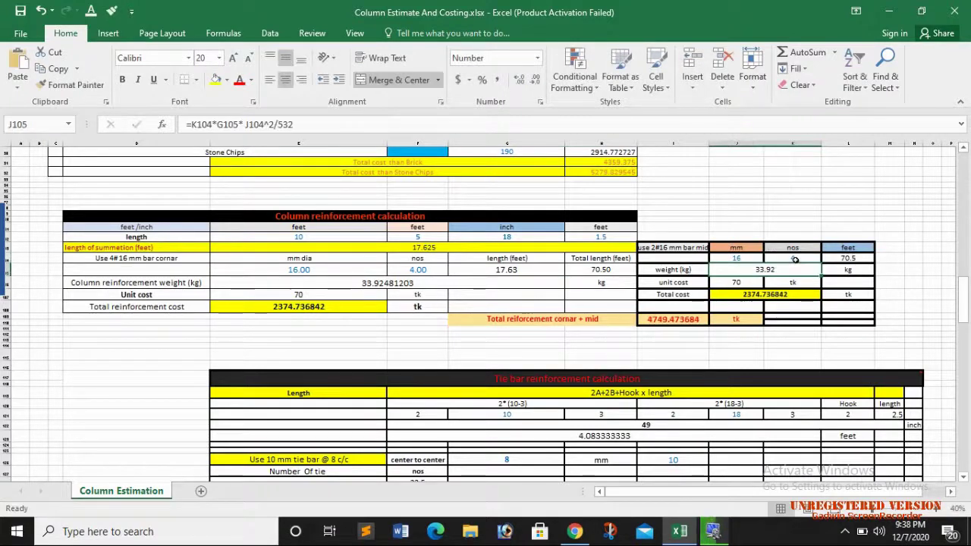
Step: Restore the number of mid bars to 2
left_click(794, 260)
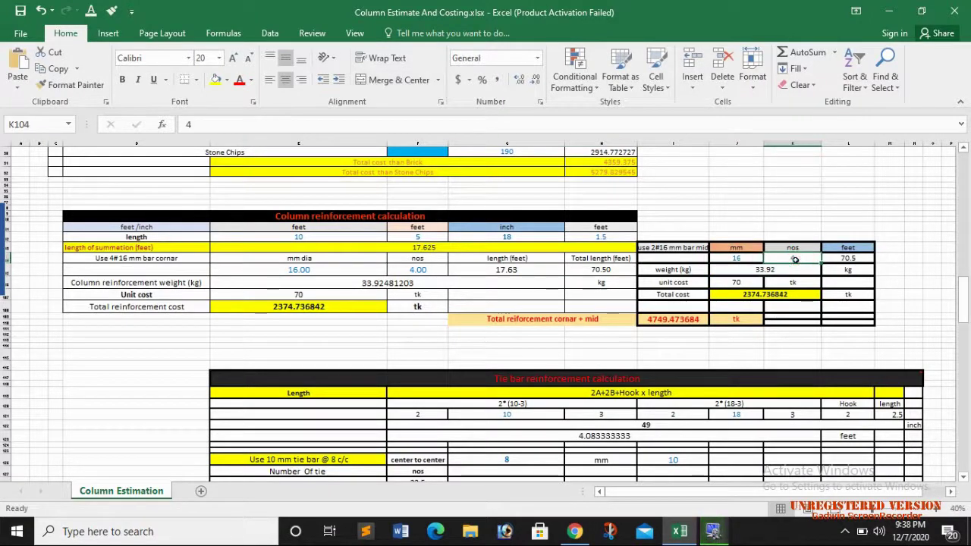
key("BackSpace")
type("2")
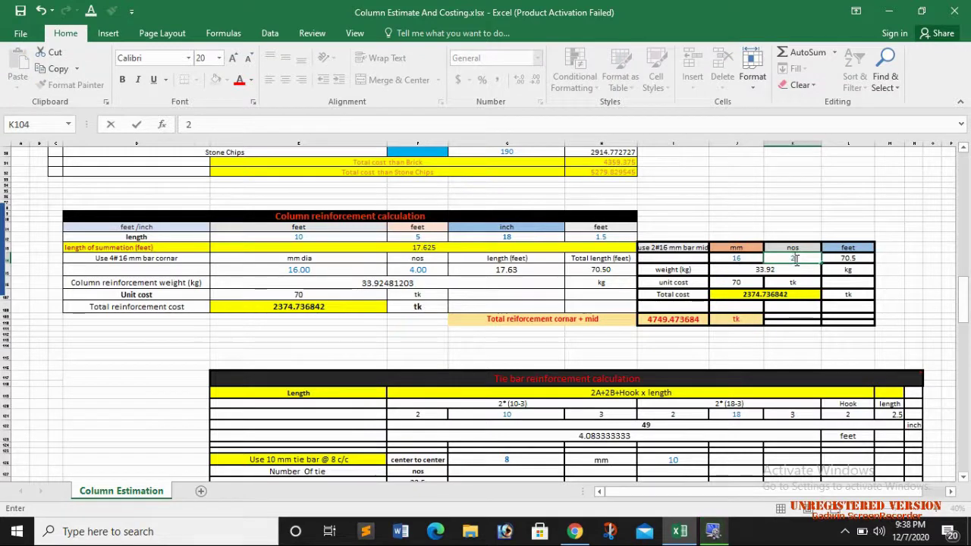
key("Return")
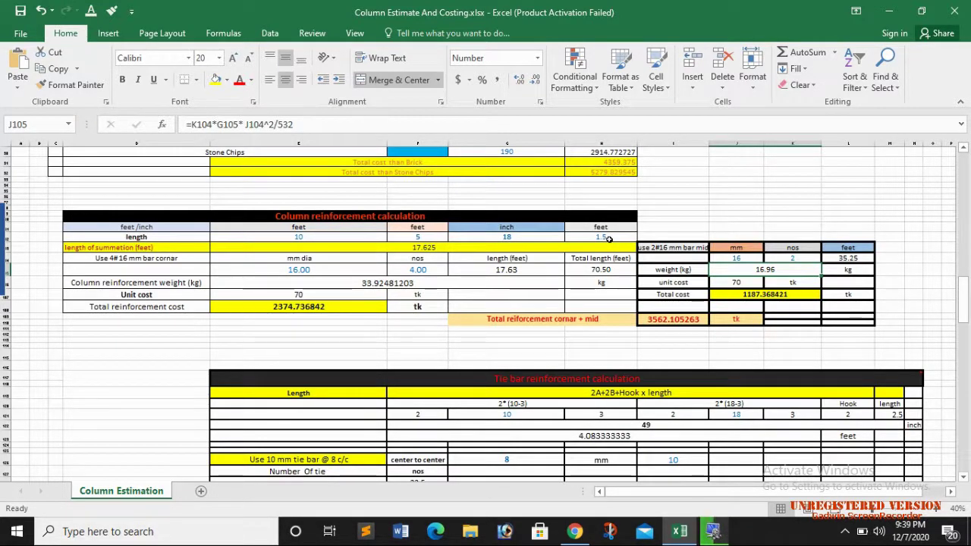
Step: Review the foundation section sketch, the column dimensions and the corner and mid bar figures in the column reinforcement calculation
scroll(610, 241, "down", 1)
scroll(613, 248, "up", 5)
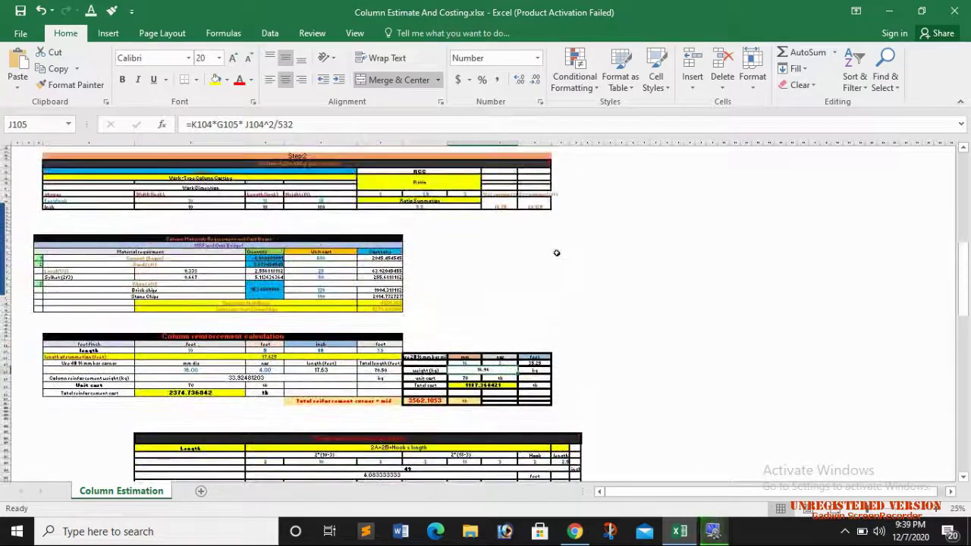
scroll(556, 253, "up", 3)
scroll(554, 251, "up", 3)
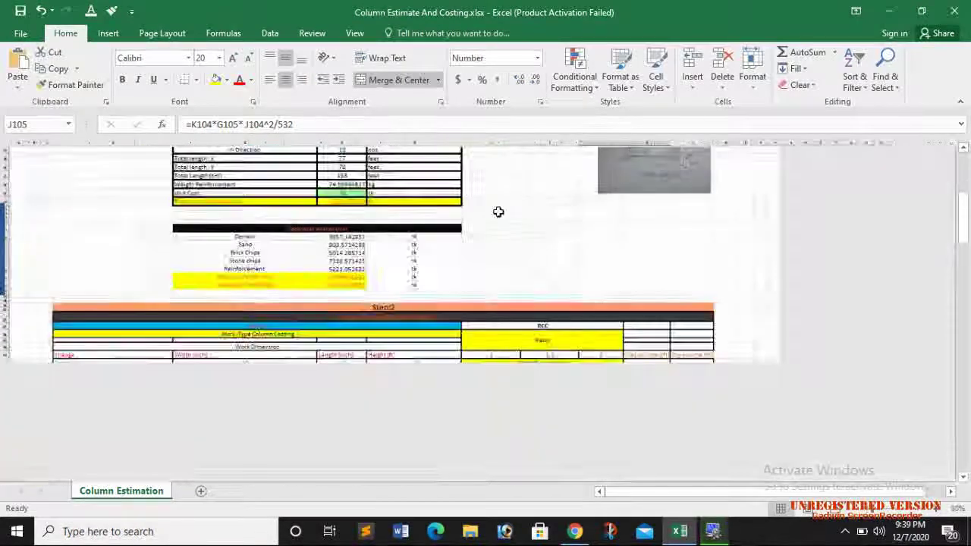
scroll(634, 277, "up", 4)
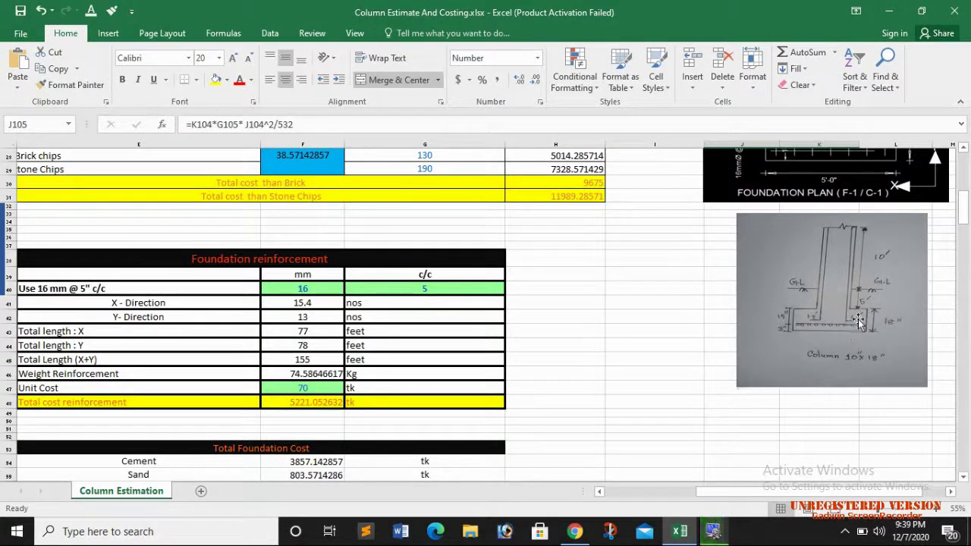
scroll(858, 305, "down", 12)
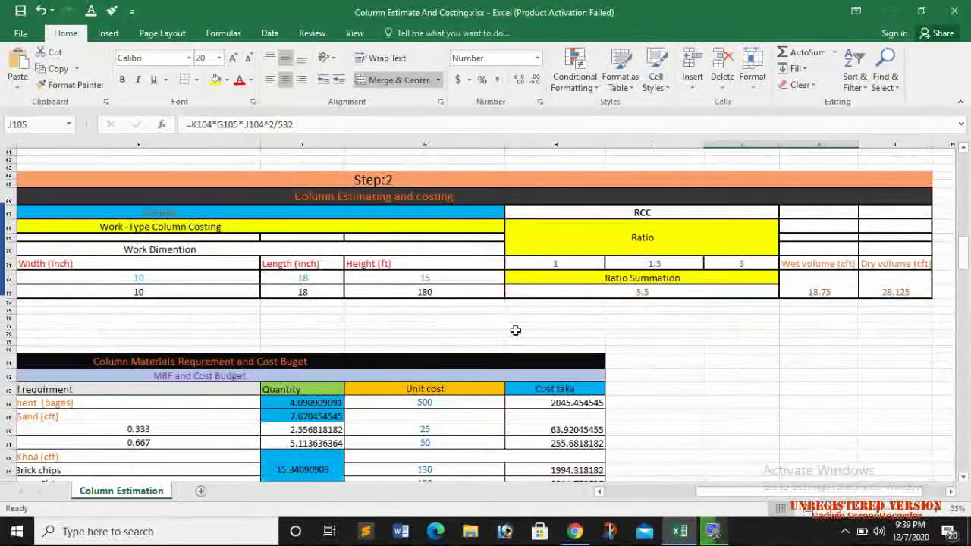
scroll(436, 311, "down", 4)
scroll(437, 311, "down", 4)
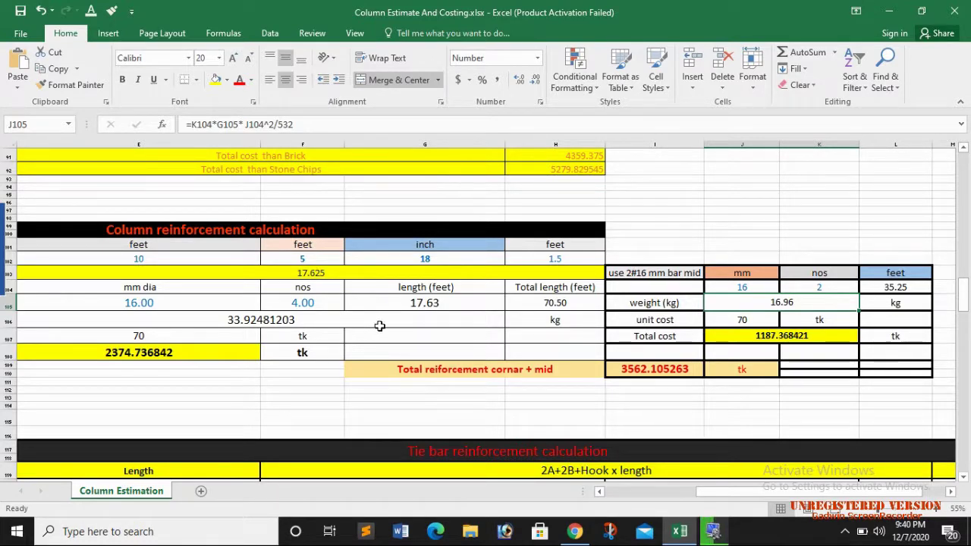
Step: Compare the tie bar reinforcement calculation with the reinforcement summary and the 10"x18" column section drawing
scroll(379, 330, "down", 5)
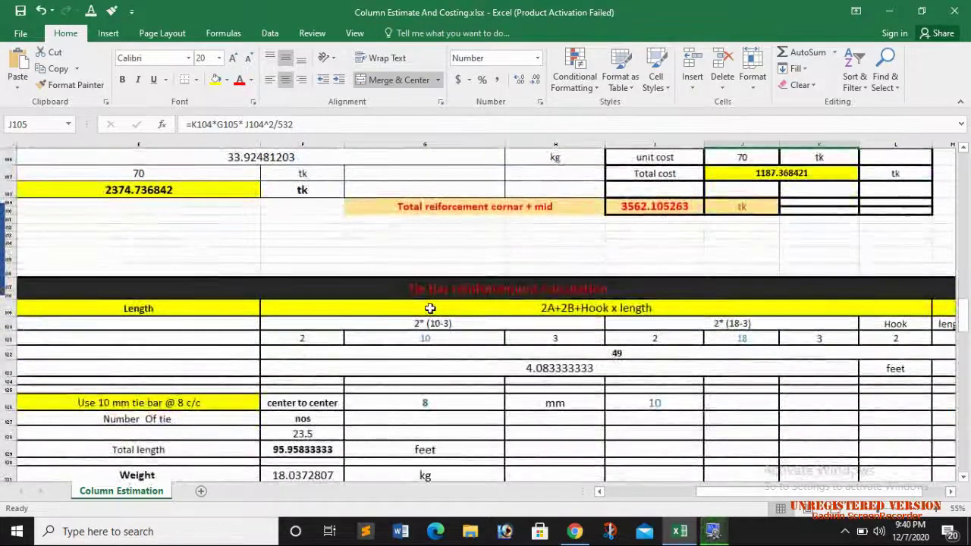
scroll(547, 289, "down", 1)
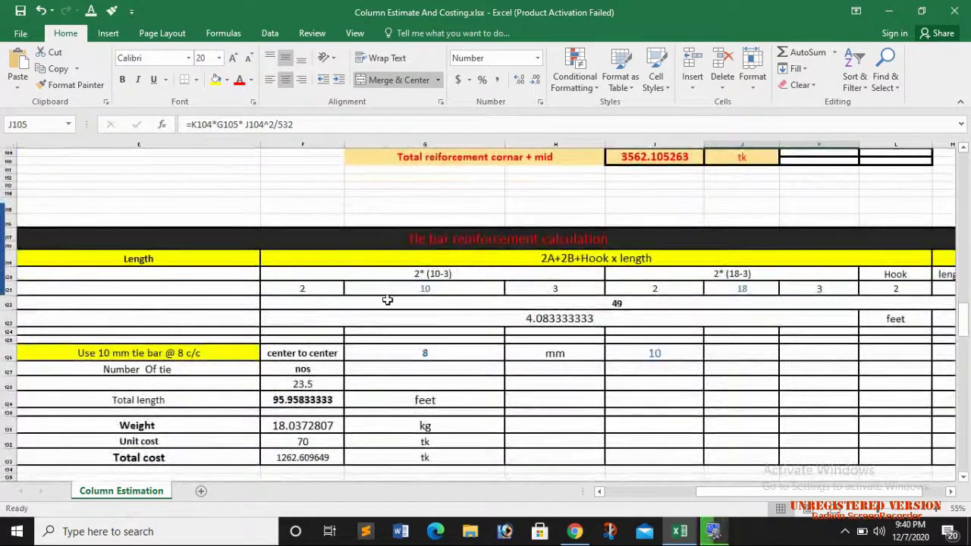
scroll(386, 303, "down", 6)
scroll(851, 353, "down", 1)
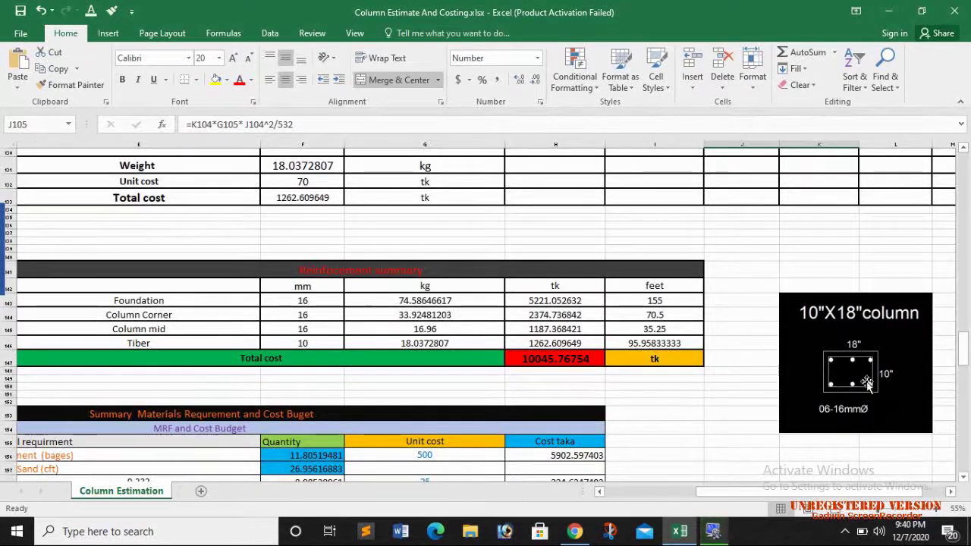
scroll(865, 383, "up", 1)
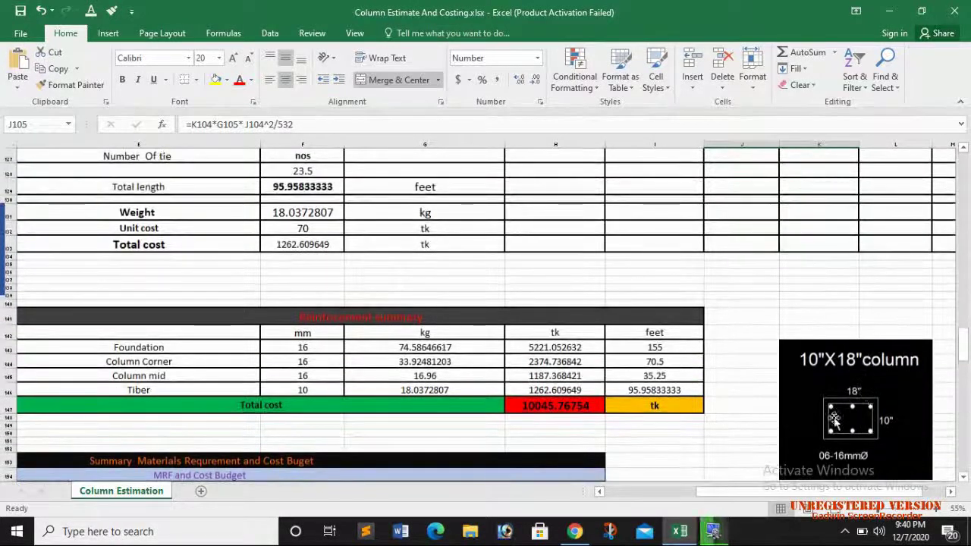
scroll(835, 417, "up", 3)
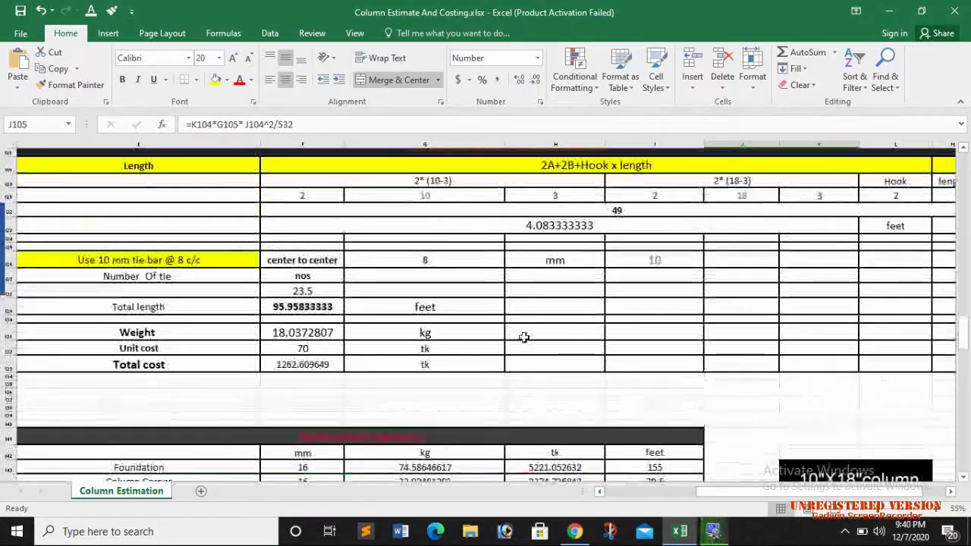
scroll(524, 337, "up", 2)
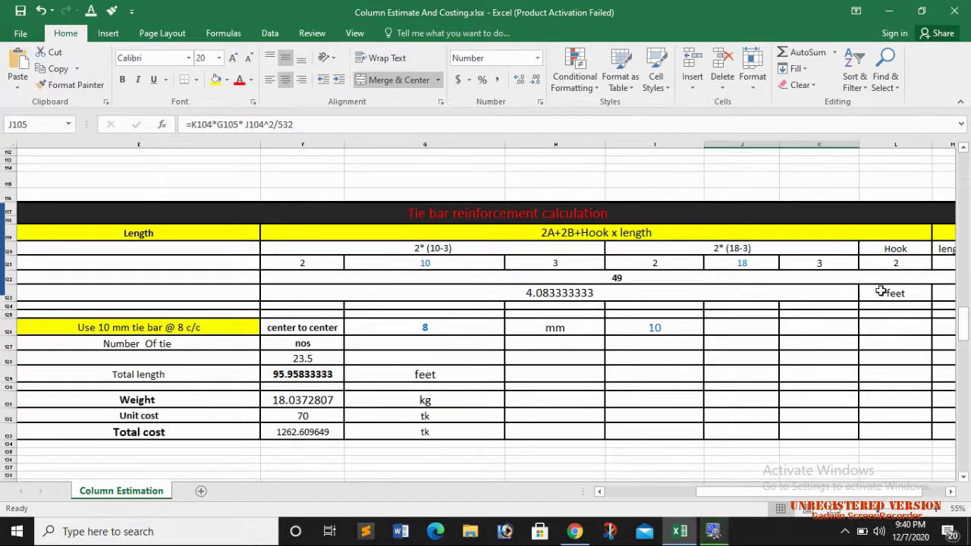
Step: Examine the tie bar length formula, hook length, bar spacing and diameter in the tie bar reinforcement calculation
scroll(802, 310, "down", 1)
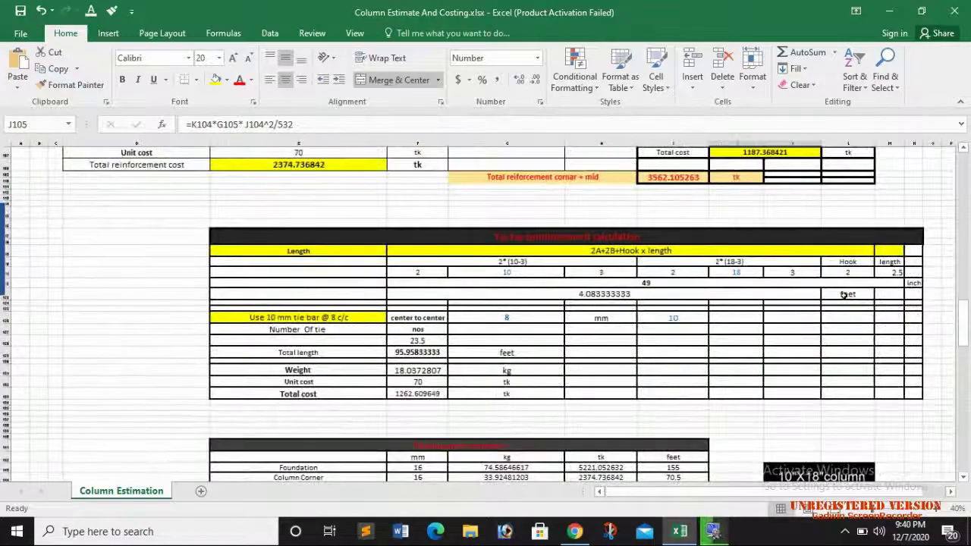
scroll(893, 295, "up", 1)
scroll(894, 318, "up", 1)
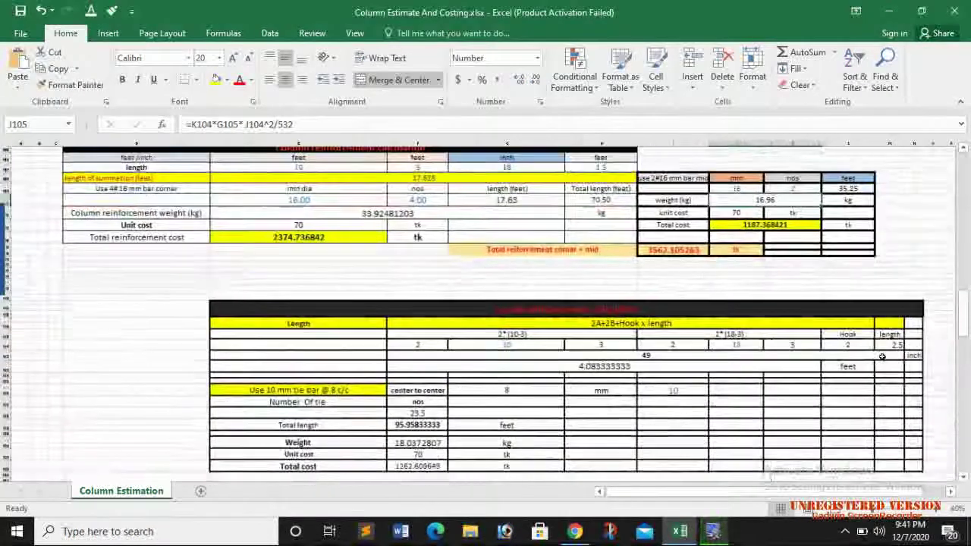
scroll(892, 356, "down", 1)
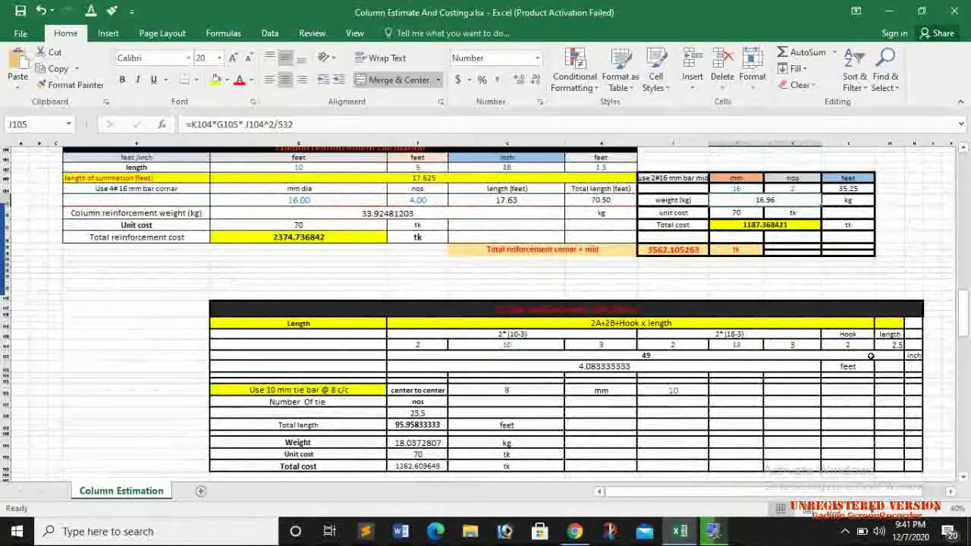
scroll(842, 345, "down", 1)
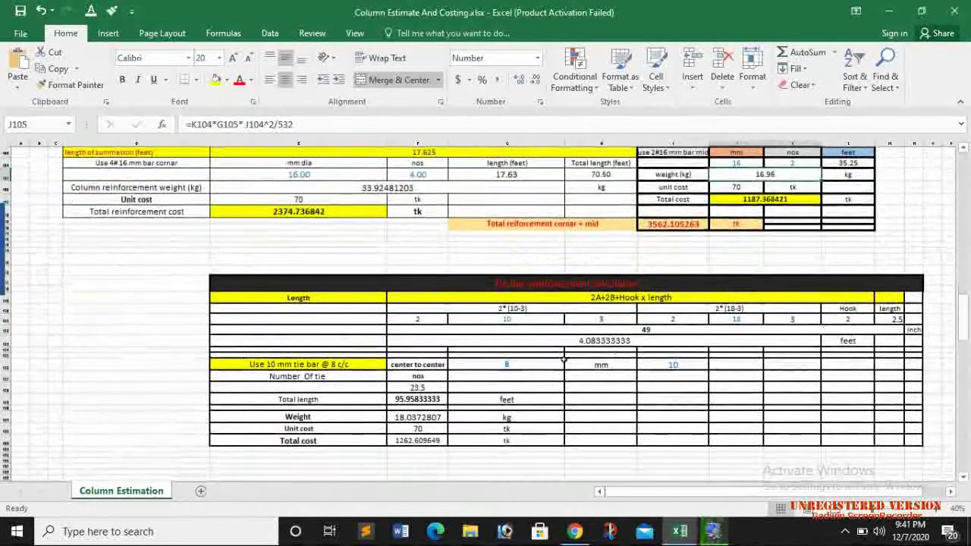
scroll(661, 333, "down", 1)
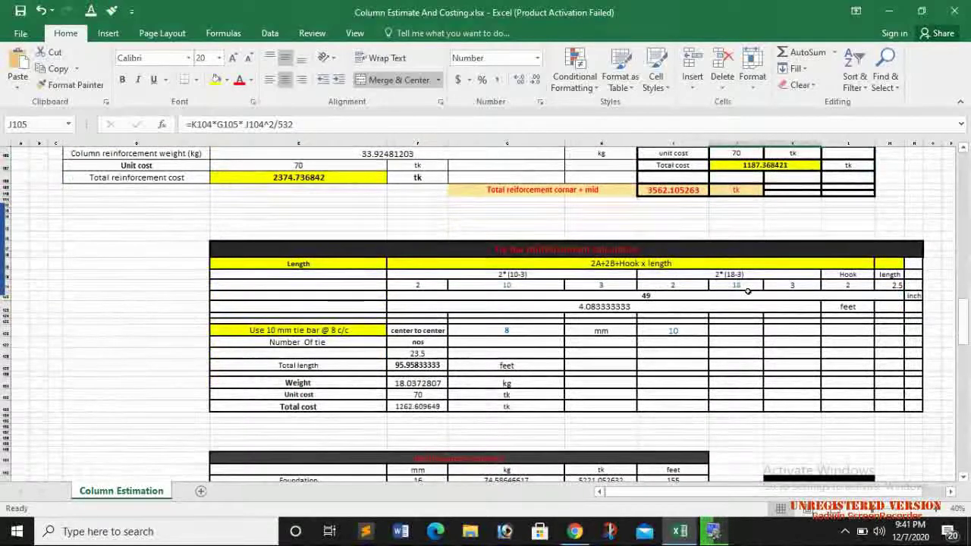
scroll(523, 299, "down", 1)
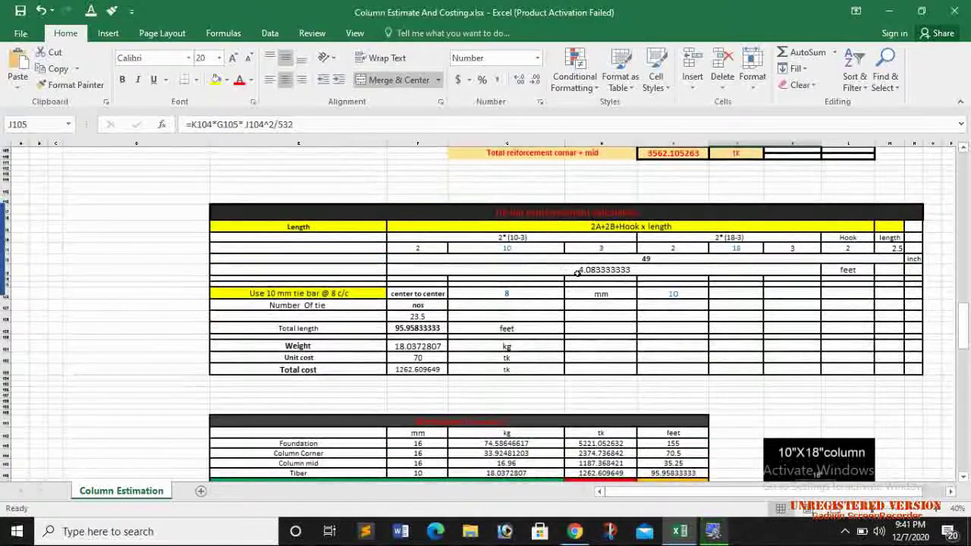
scroll(415, 309, "down", 1)
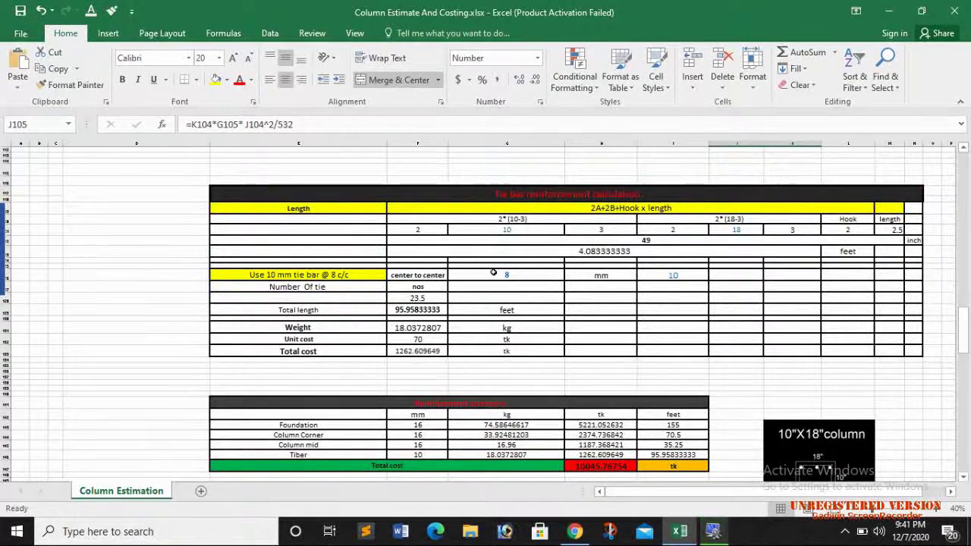
Step: Set the tie bar diameter to 12 mm in the tie bar reinforcement calculation
left_click(681, 276)
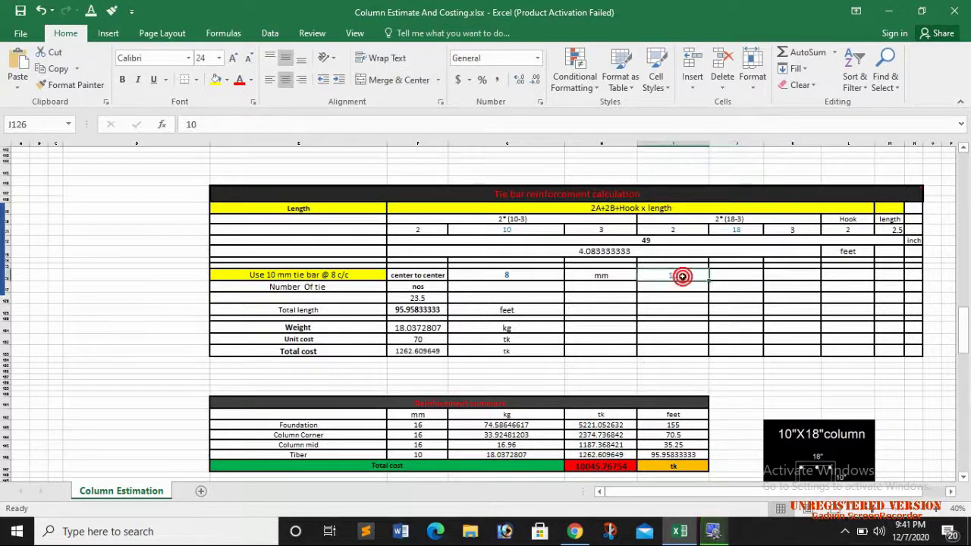
key("BackSpace")
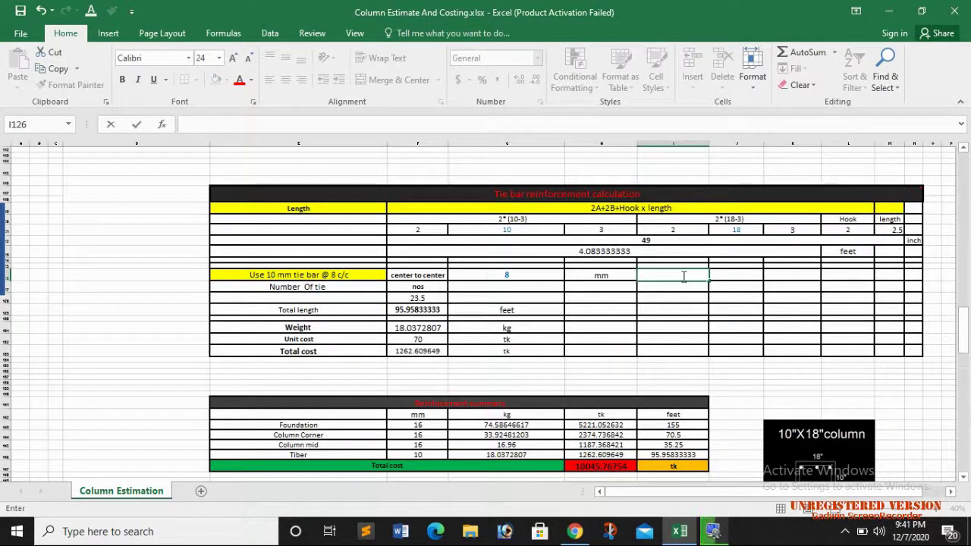
type("12")
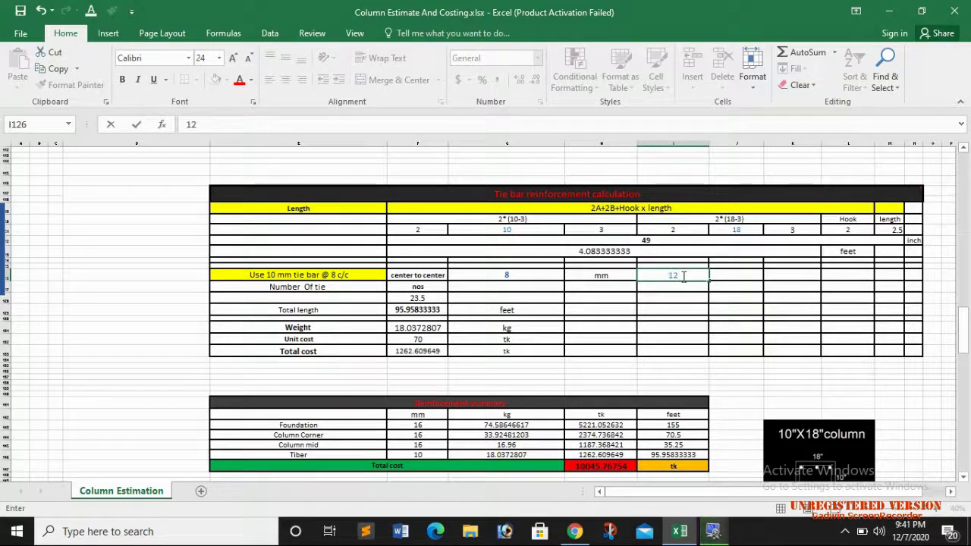
key("Return")
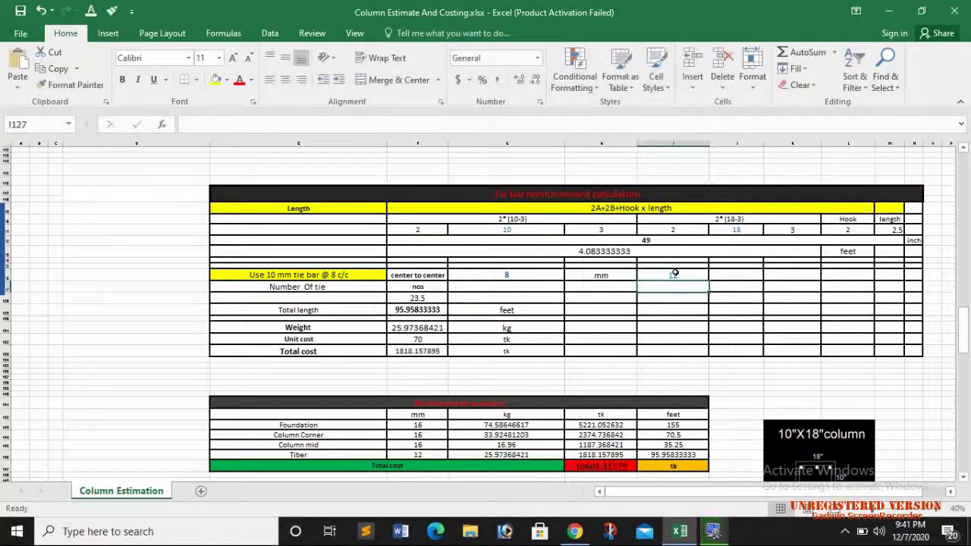
Step: Set the center-to-center tie bar spacing to 6
left_click(508, 275)
key("BackSpace")
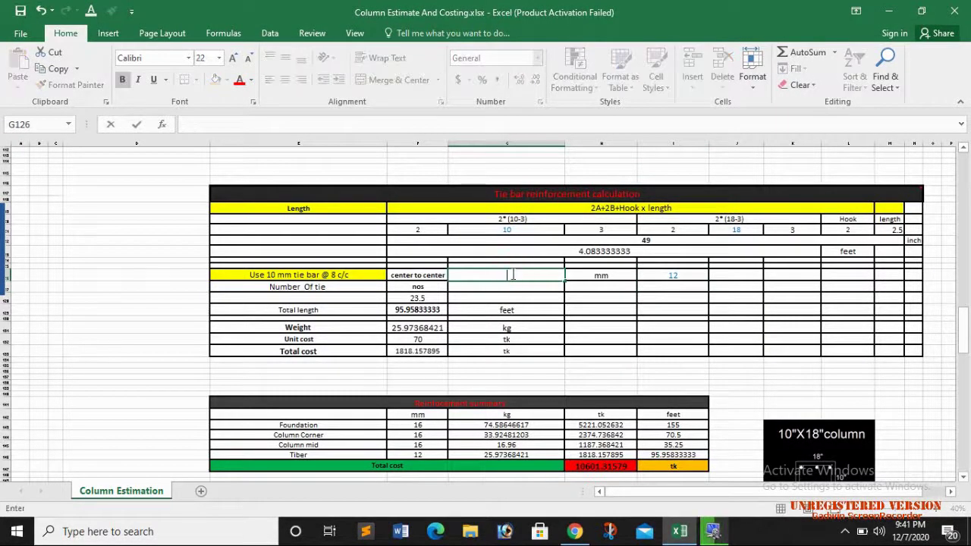
type("6")
key("Return")
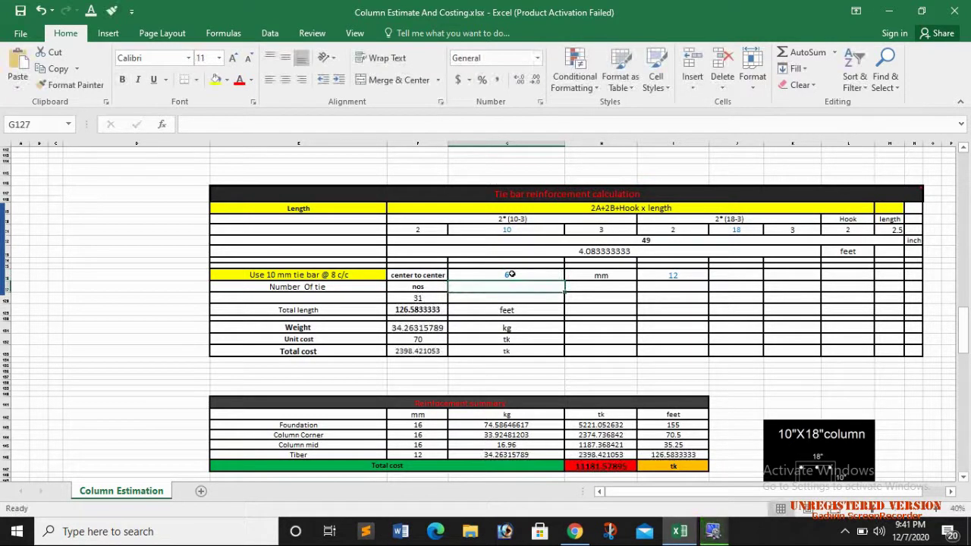
Step: Restore the center-to-center tie bar spacing to 8
left_click(512, 274)
key("BackSpace")
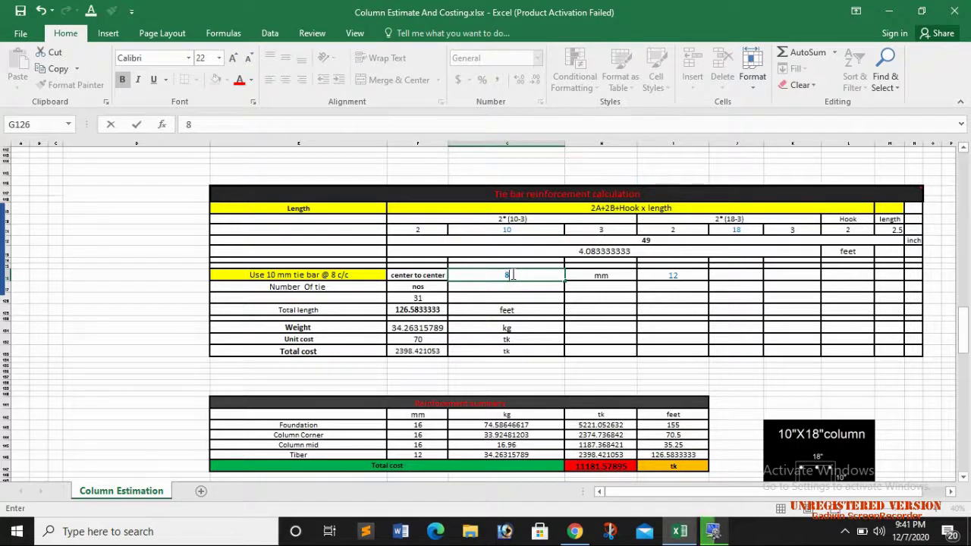
type("8")
key("Return")
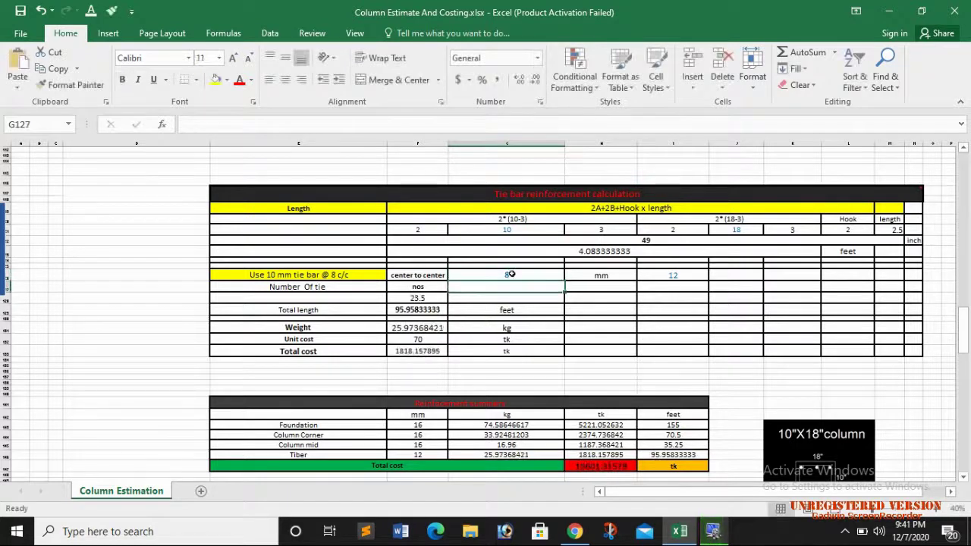
Step: Restore the tie bar diameter to 10 mm
left_click(679, 275)
key("BackSpace")
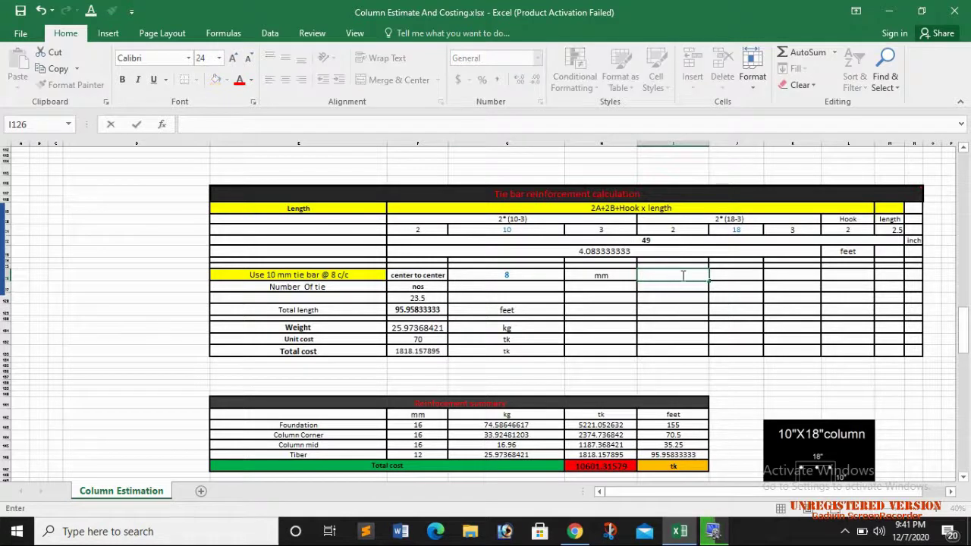
type("10")
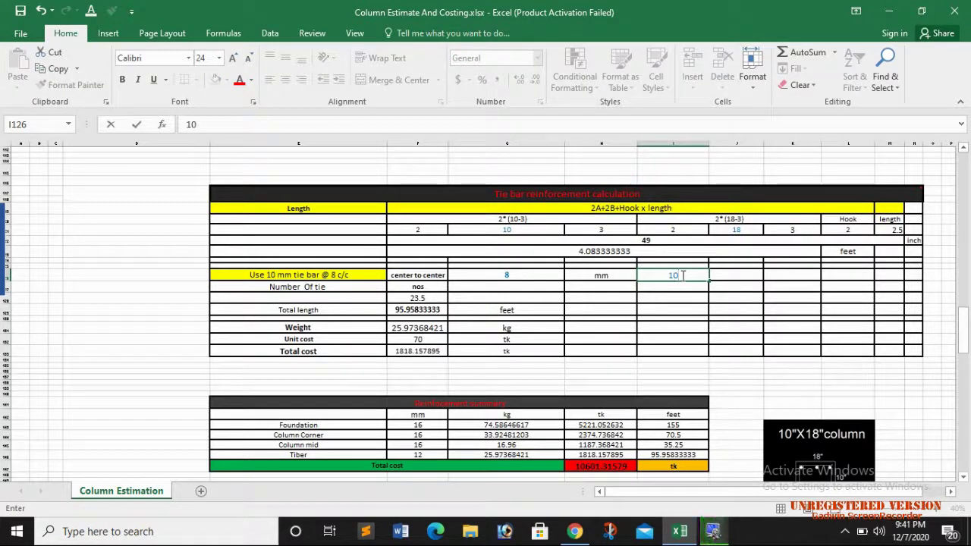
key("Return")
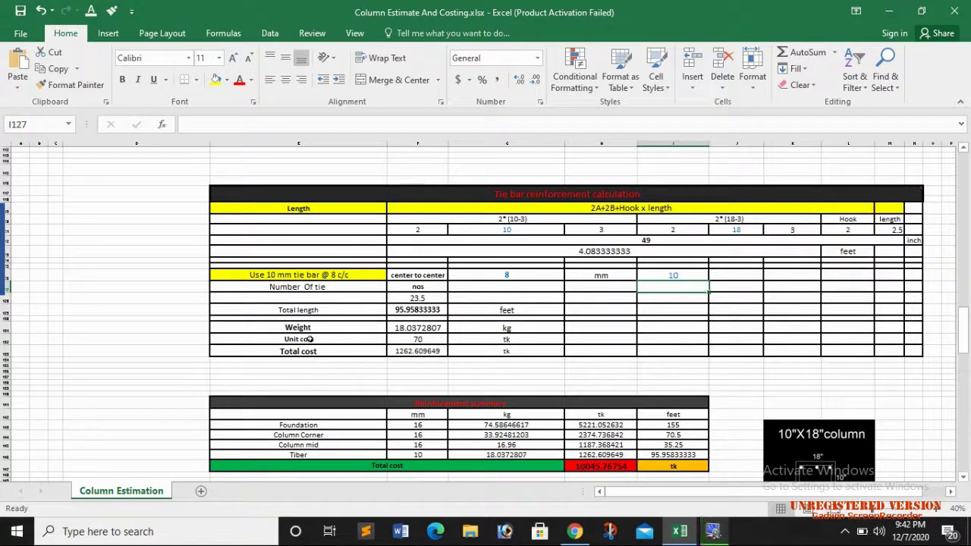
Step: Review the reinforcement summary for foundation, column corner, column mid and tie bars against the tie bar calculation
scroll(301, 348, "down", 1)
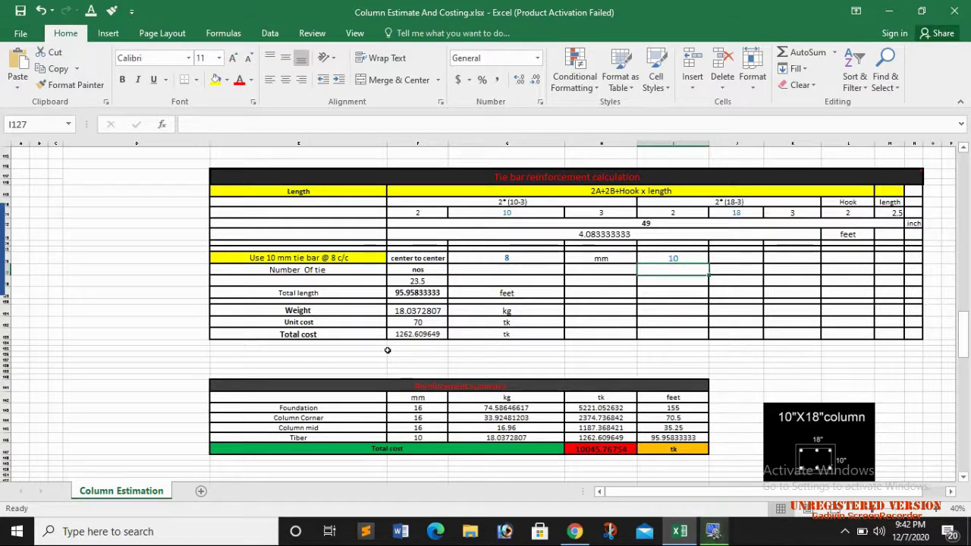
scroll(420, 304, "down", 3)
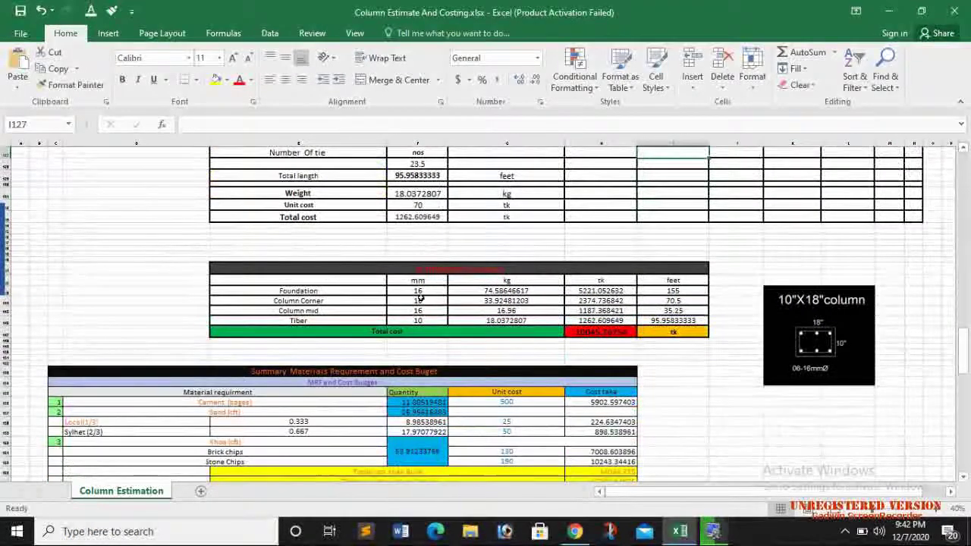
scroll(419, 300, "up", 3, "ctrl")
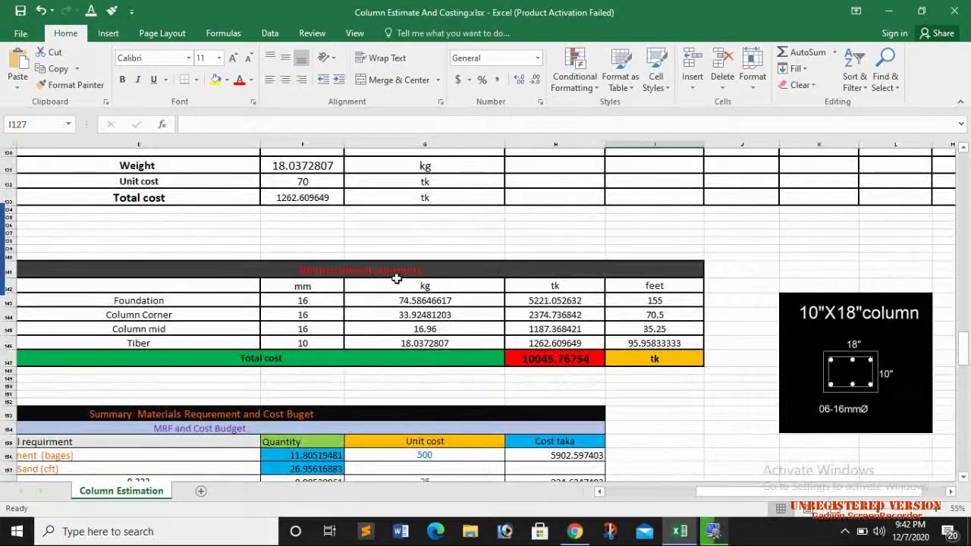
scroll(325, 296, "down", 1)
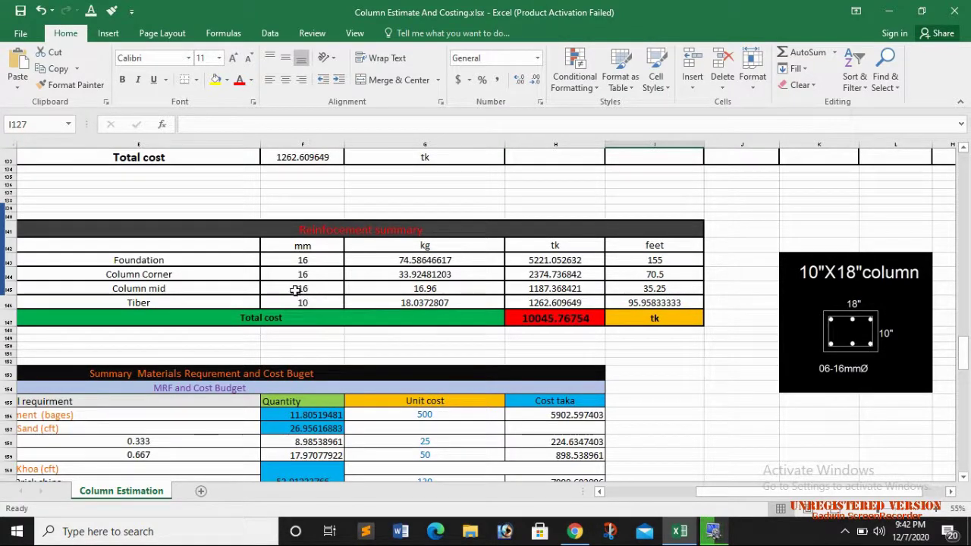
scroll(302, 303, "up", 5)
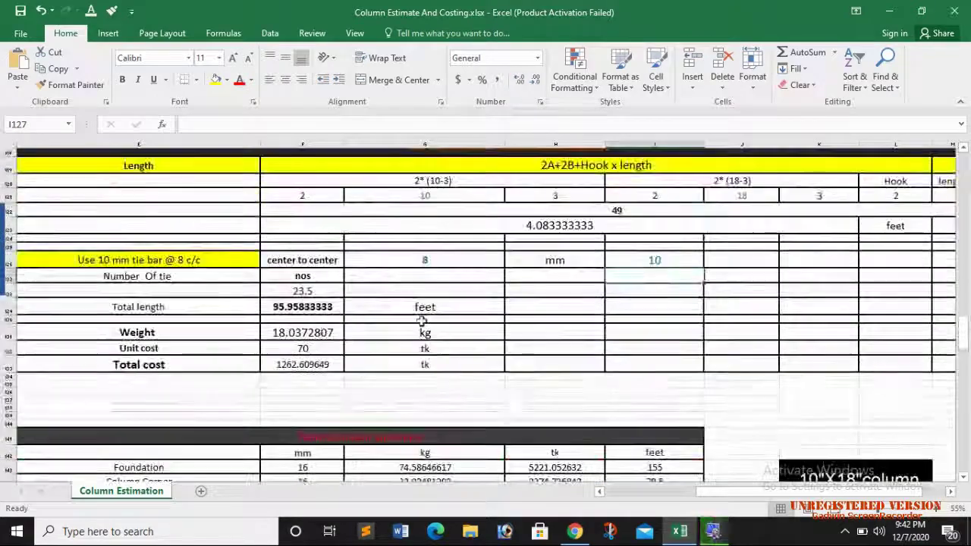
scroll(807, 271, "up", 1)
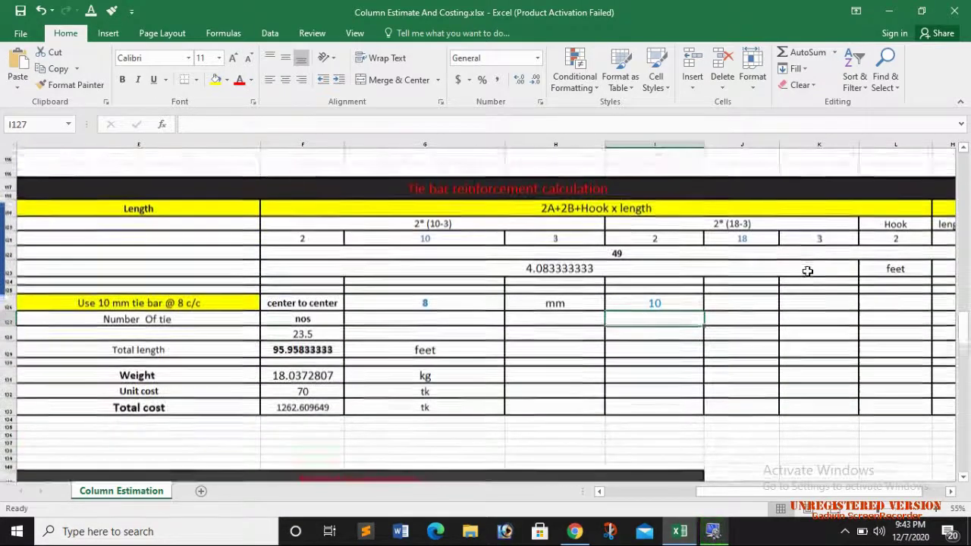
Step: Compare the column bar and tie bar calculations with the cost rows of the reinforcement summary
scroll(404, 302, "up", 4)
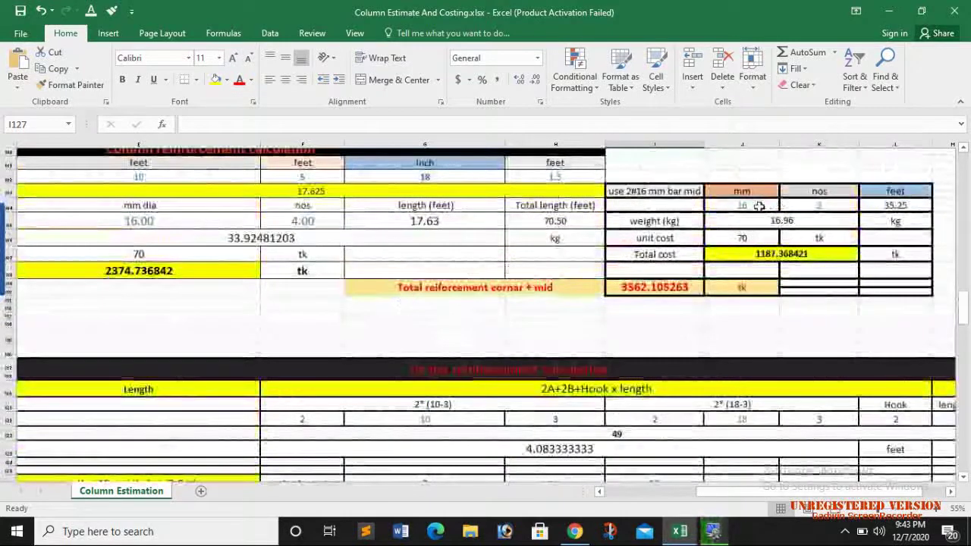
scroll(717, 241, "down", 12)
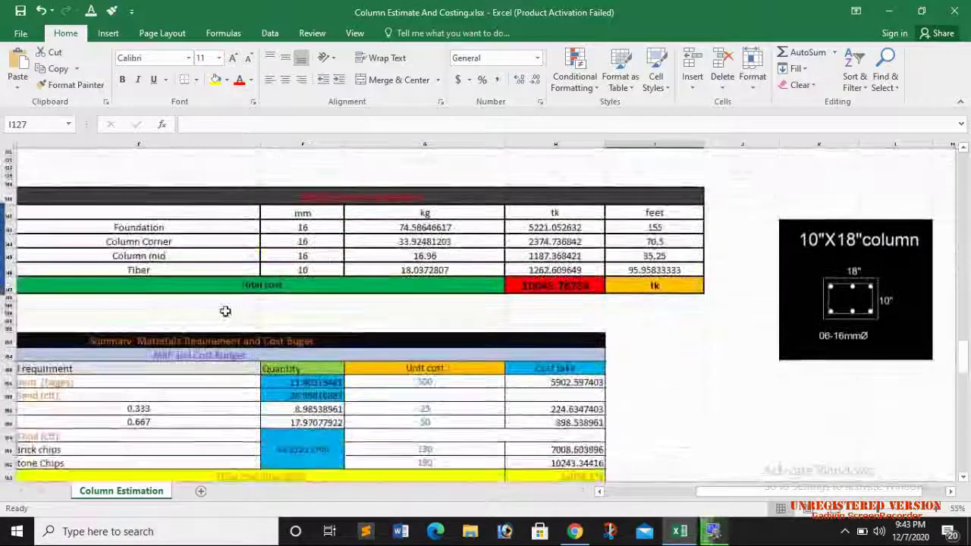
scroll(223, 310, "up", 3)
scroll(225, 311, "down", 3)
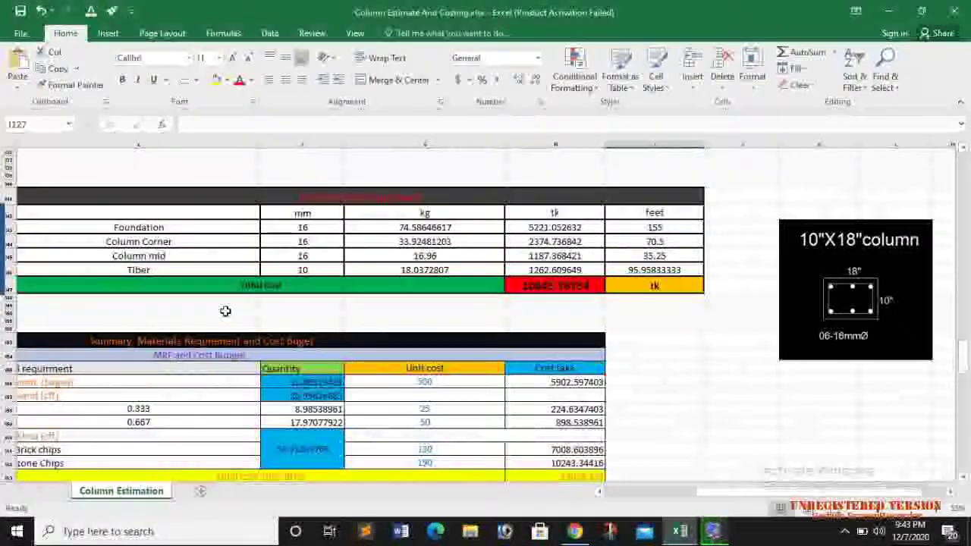
scroll(225, 311, "down", 1)
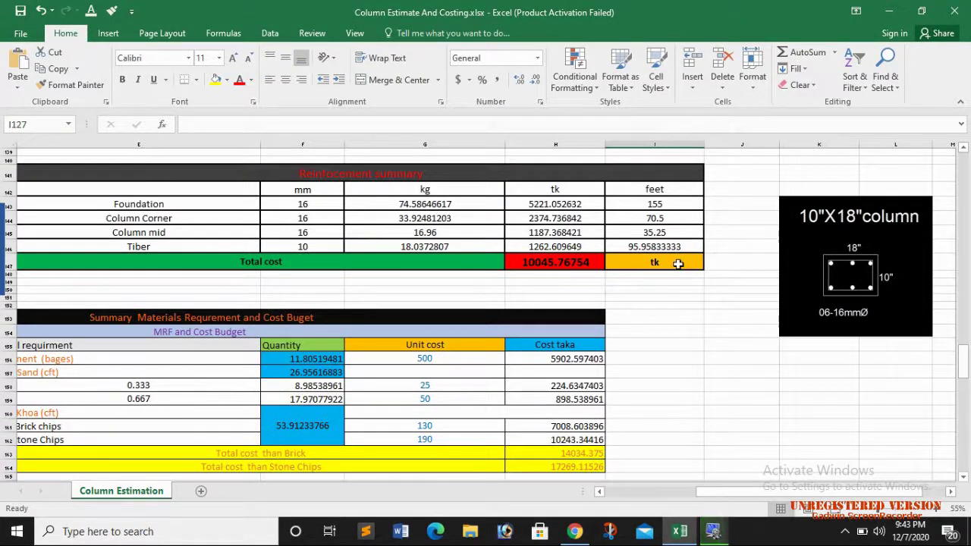
Step: Examine the summary materials budget for cement, sand and khoa, and the combined reinforcement and material costs for brick and stone
scroll(607, 270, "down", 4)
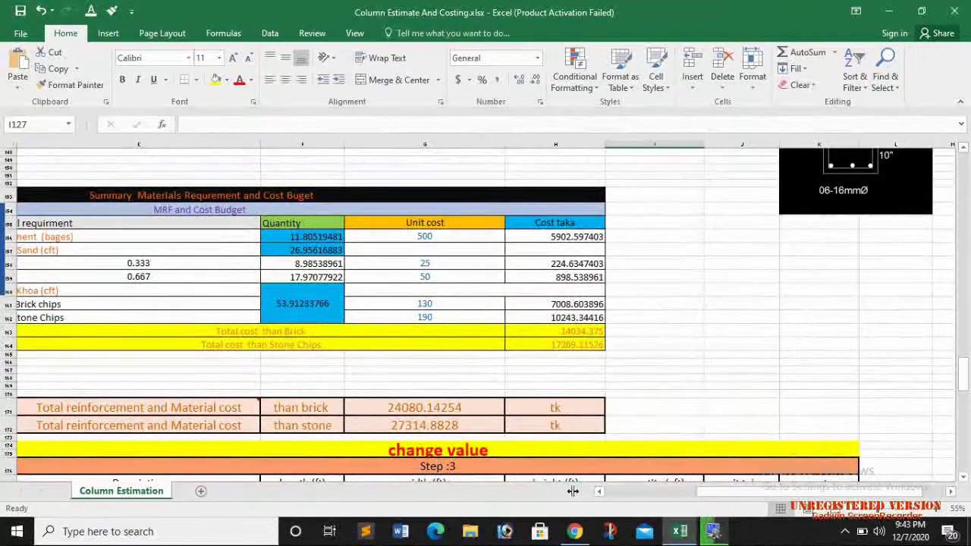
left_click(599, 492)
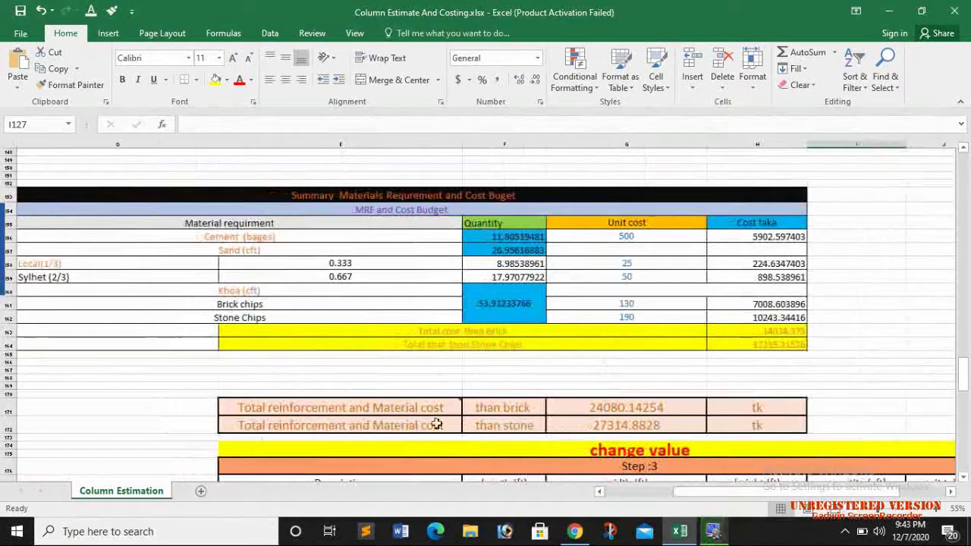
left_click(600, 492)
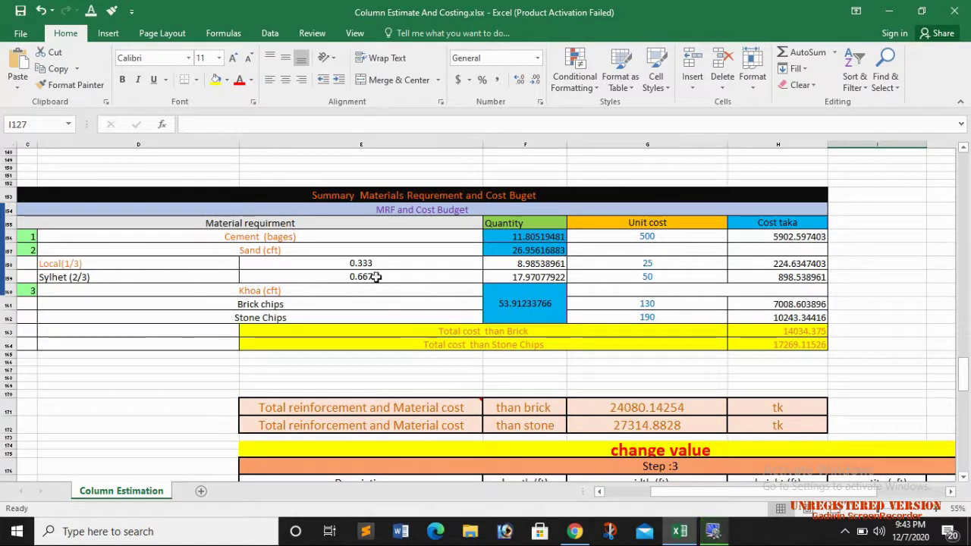
scroll(394, 275, "down", 1)
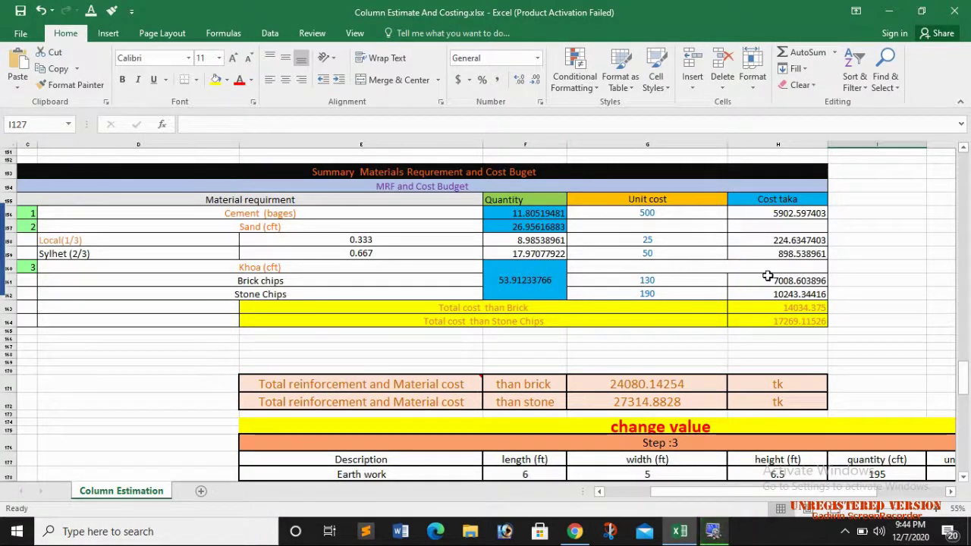
scroll(597, 257, "down", 1)
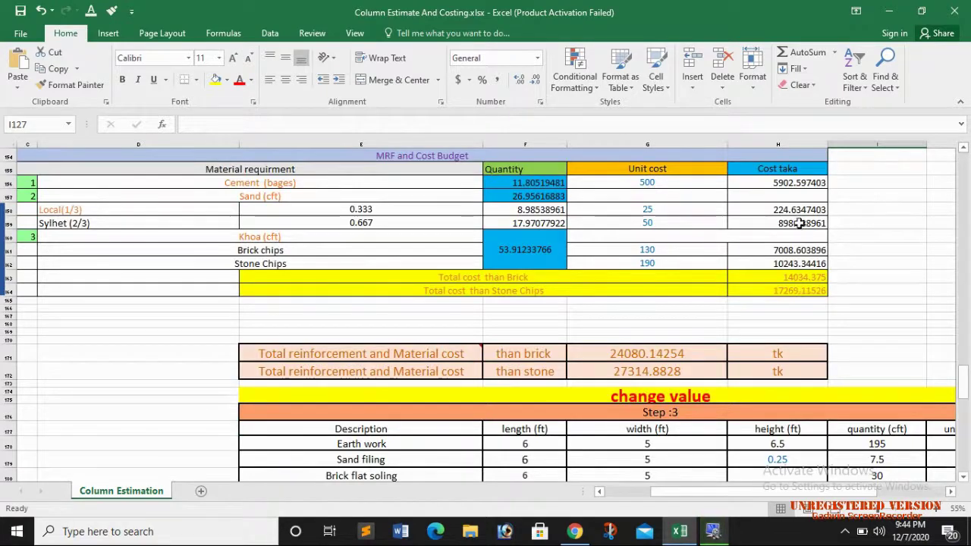
scroll(797, 212, "up", 1)
scroll(759, 265, "down", 2)
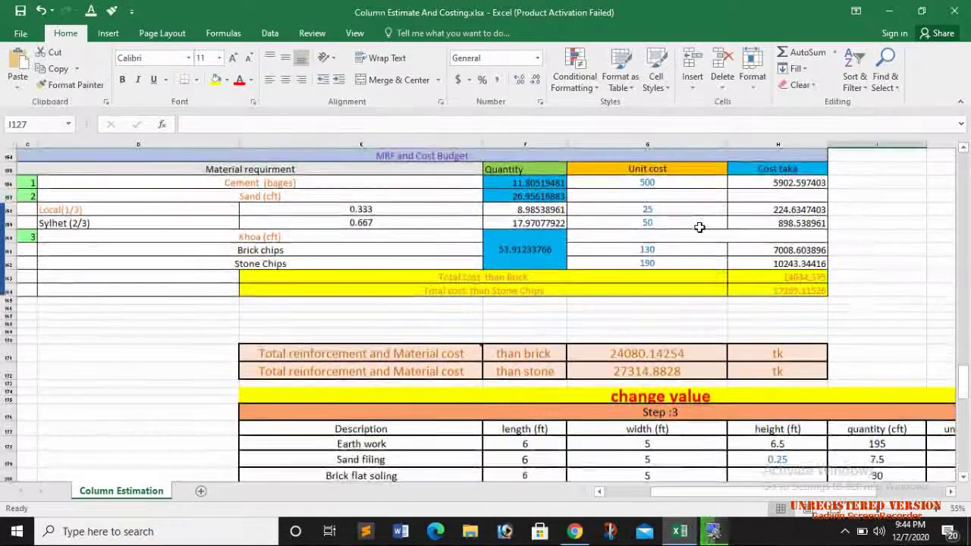
scroll(397, 295, "down", 2)
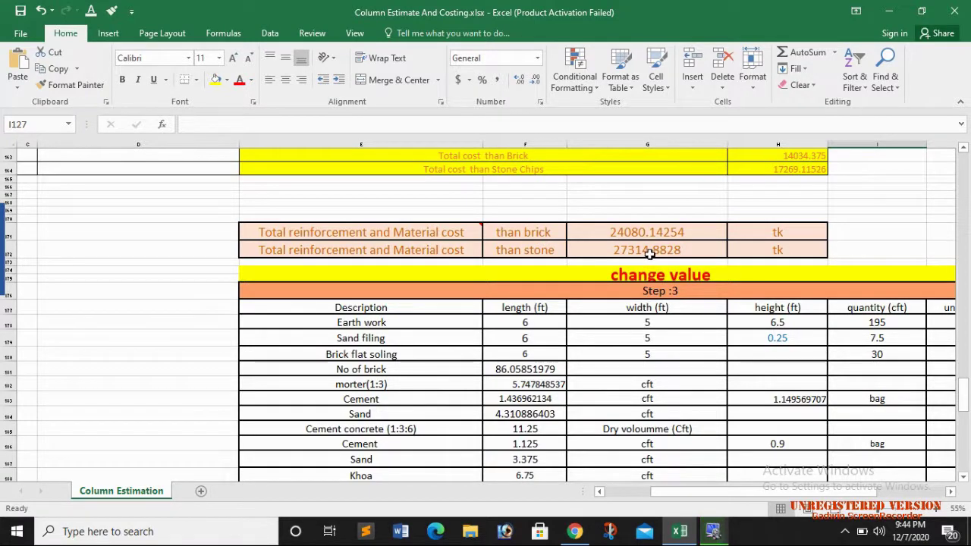
Step: Review the Step:3 cost table from earth work, sand filling and brick flat soling through cement concrete and shuttering area
scroll(650, 255, "down", 2)
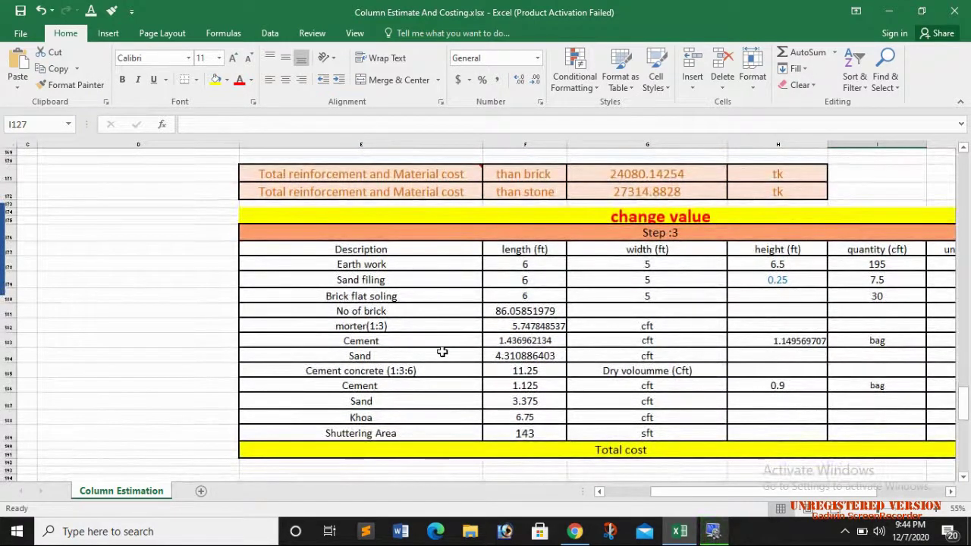
scroll(425, 366, "down", 3, "ctrl")
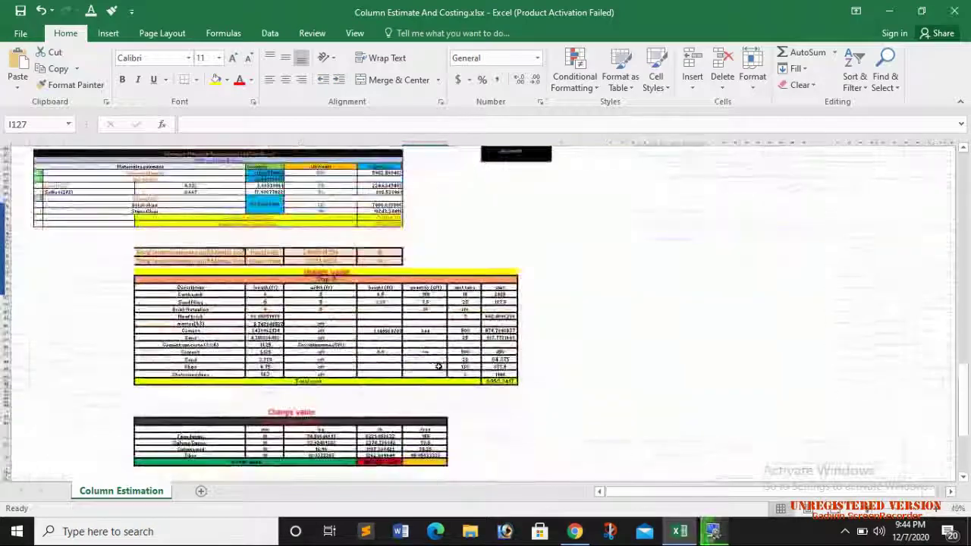
scroll(421, 353, "up", 4, "ctrl")
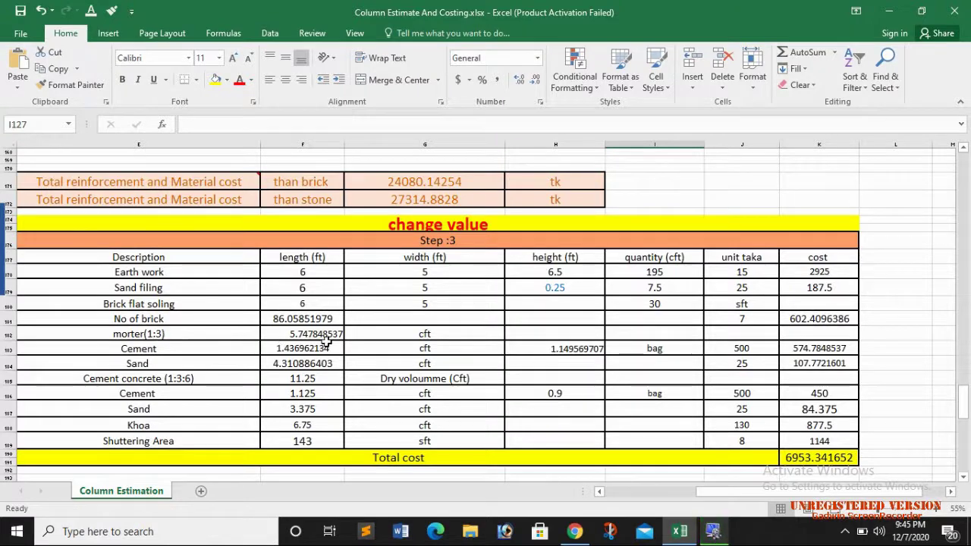
scroll(220, 371, "down", 1)
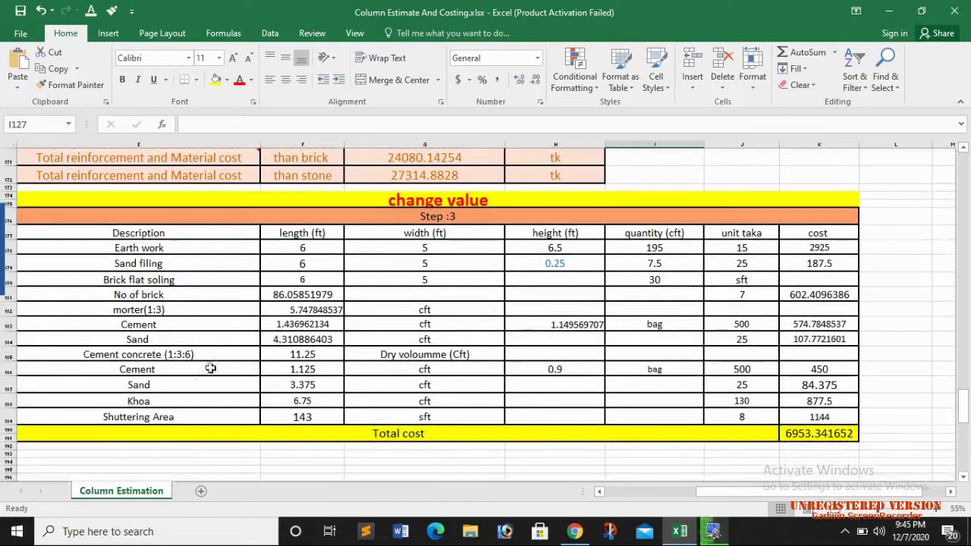
scroll(220, 356, "down", 1)
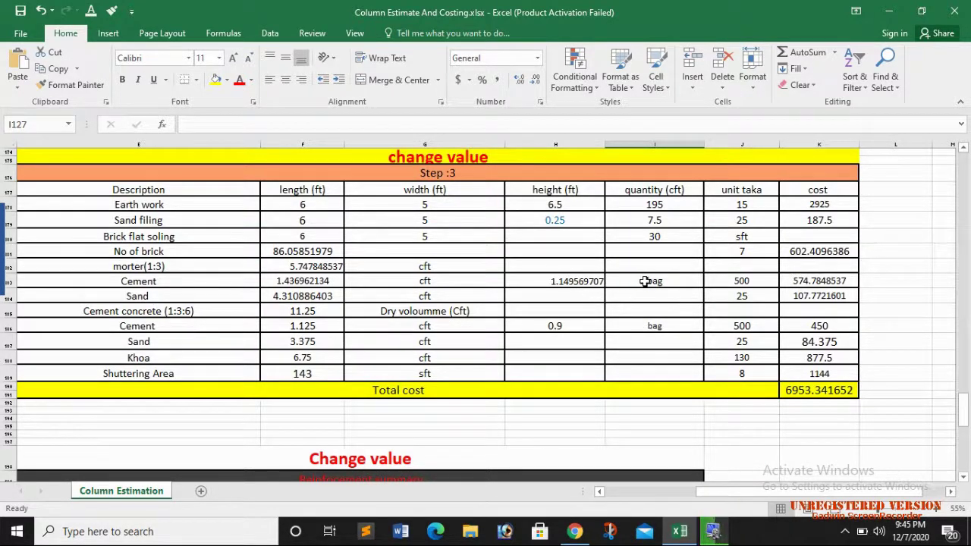
scroll(405, 331, "down", 1)
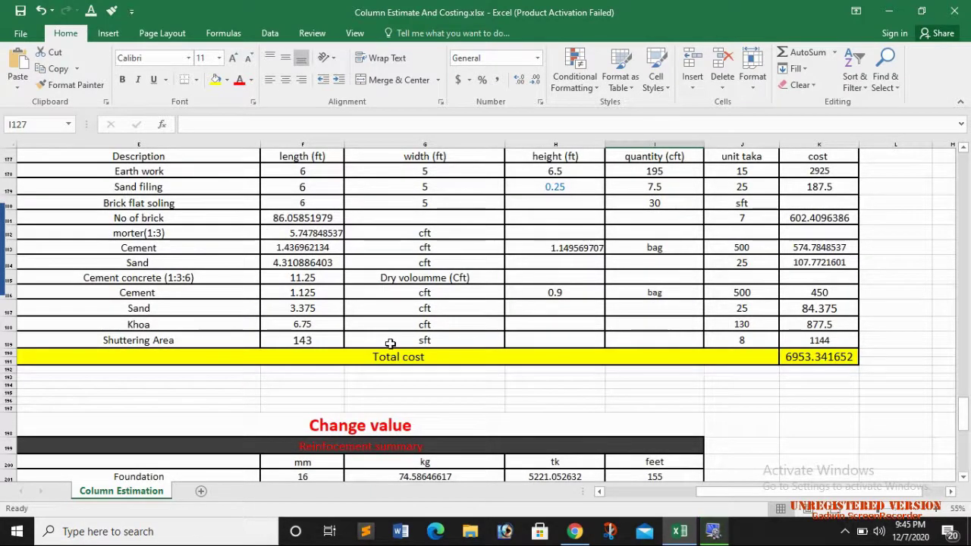
Step: Examine the repeated reinforcement summary beneath the Step:3 table, including its weight, cost and length columns
scroll(389, 343, "down", 2)
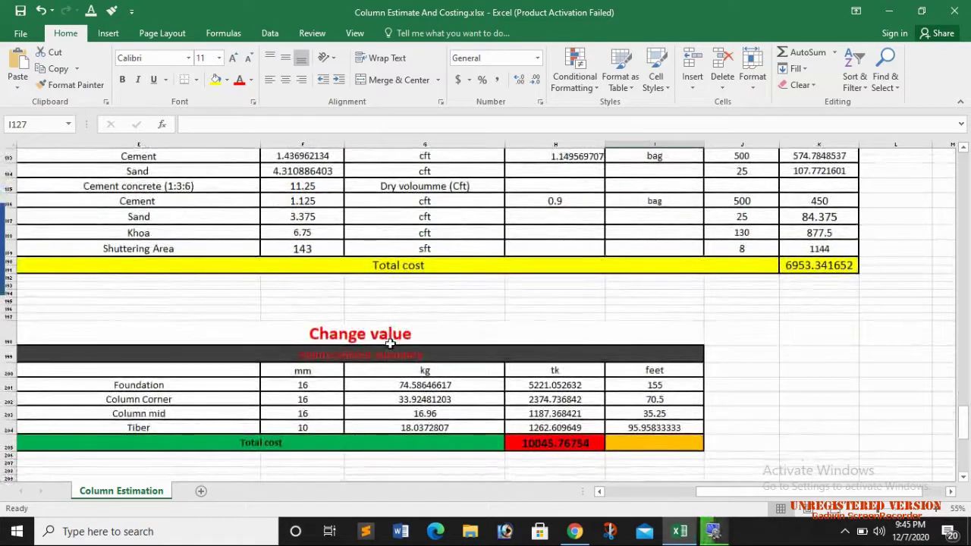
scroll(389, 343, "down", 1)
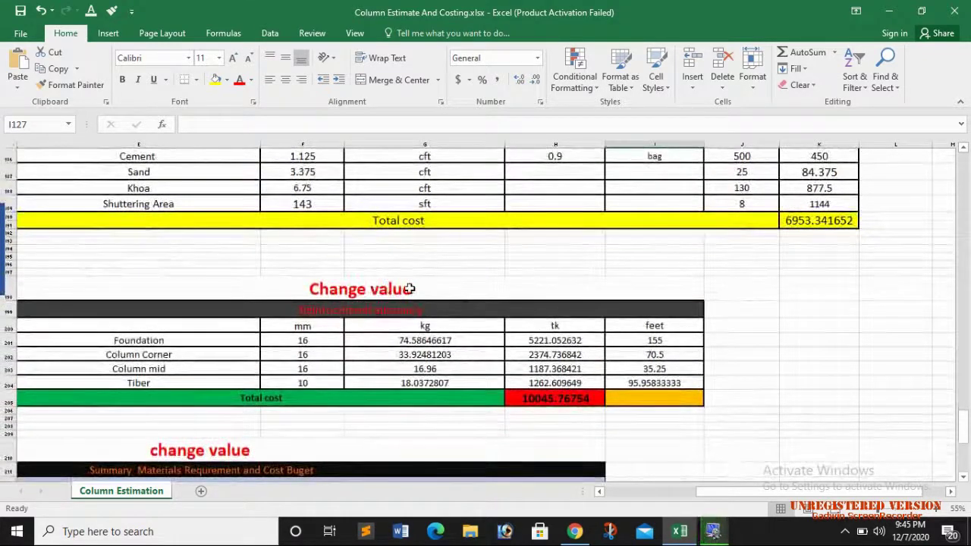
scroll(414, 287, "down", 1)
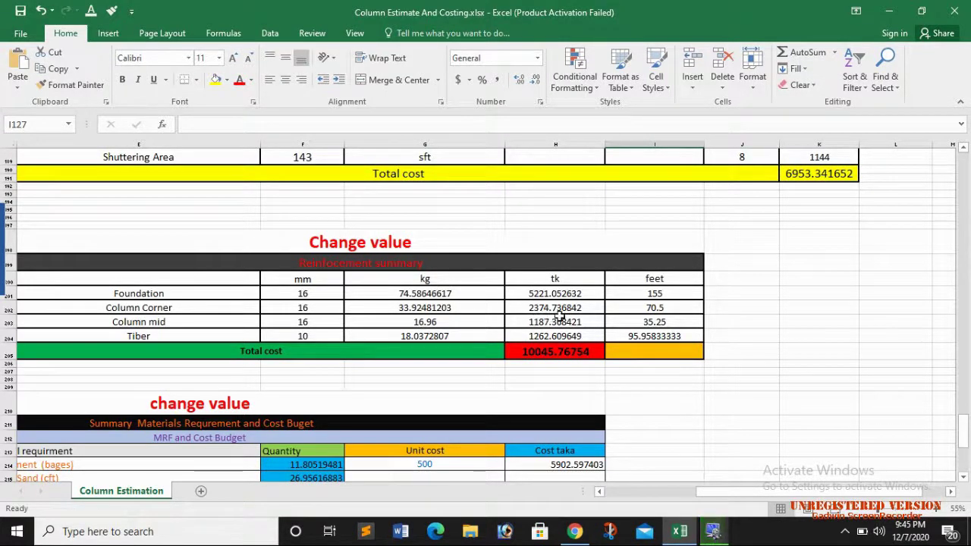
scroll(49, 322, "down", 2)
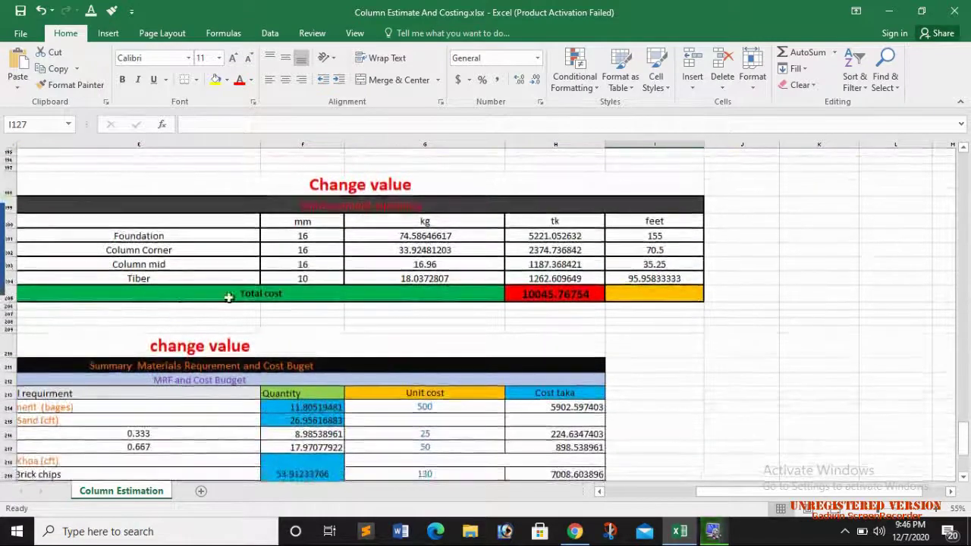
scroll(263, 296, "down", 2)
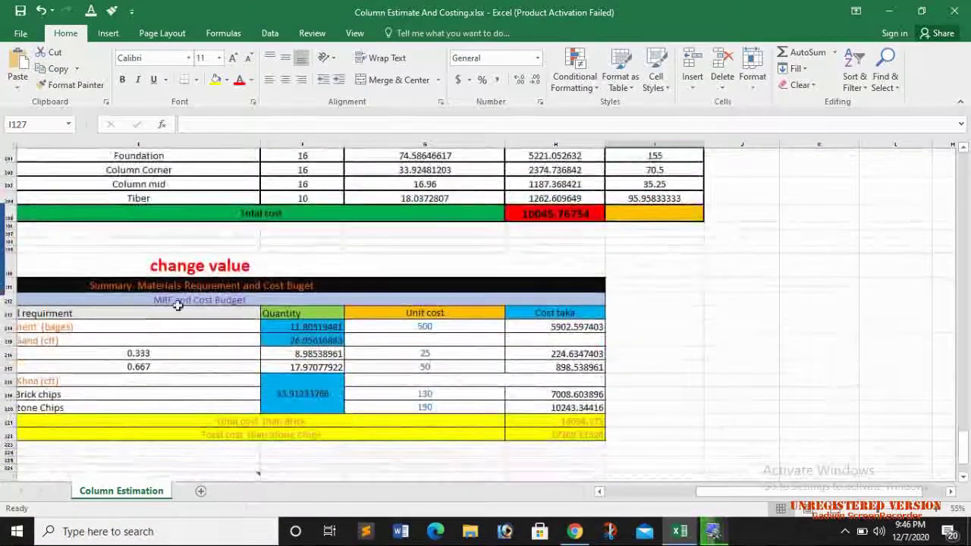
Step: Review the closing materials requirement and cost budget along with the total reinforcement and material cost with brick and with stone
scroll(159, 285, "down", 1)
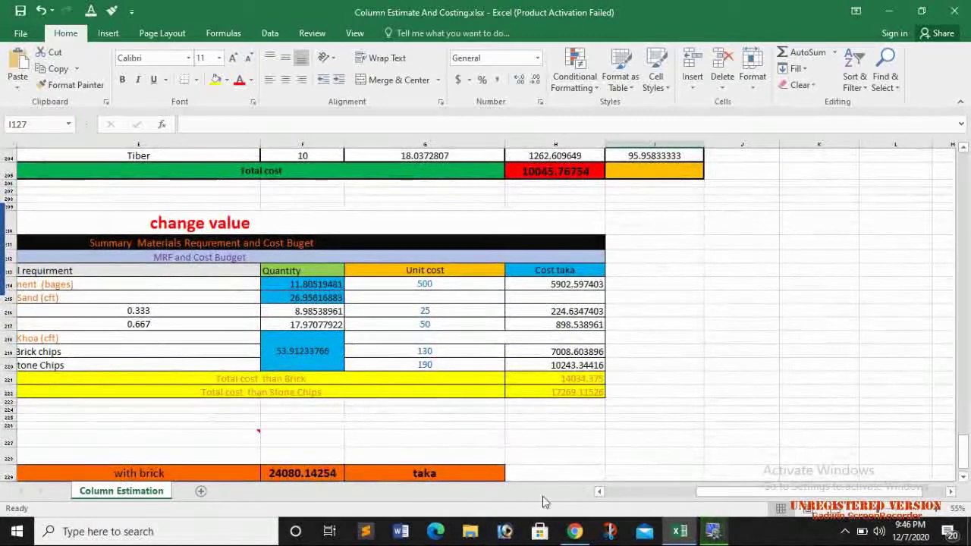
left_click(599, 492)
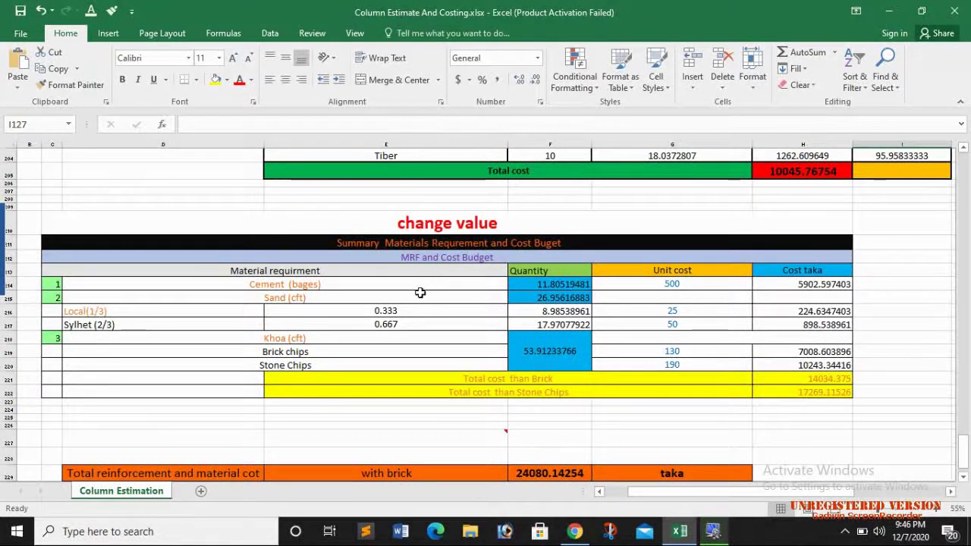
scroll(425, 276, "up", 1)
scroll(425, 276, "up", 3)
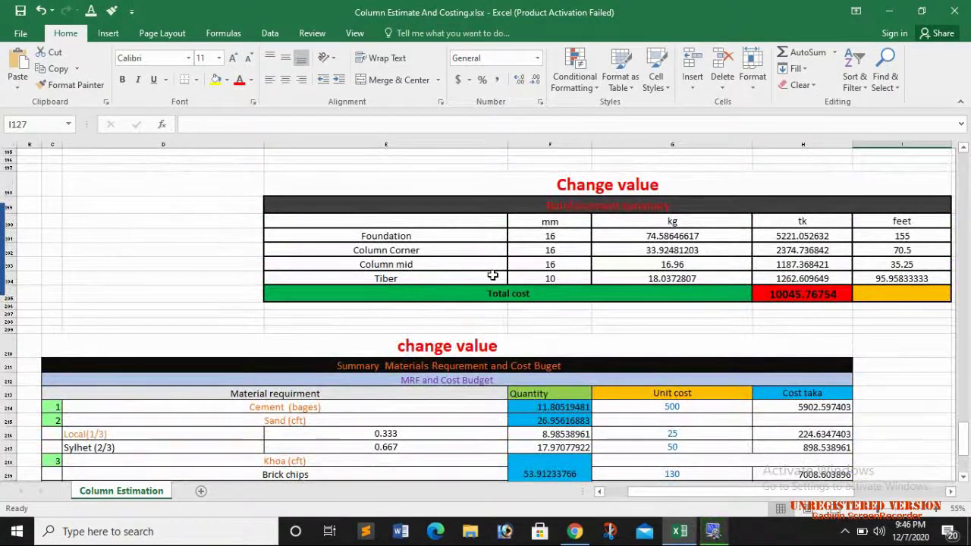
scroll(434, 285, "down", 2)
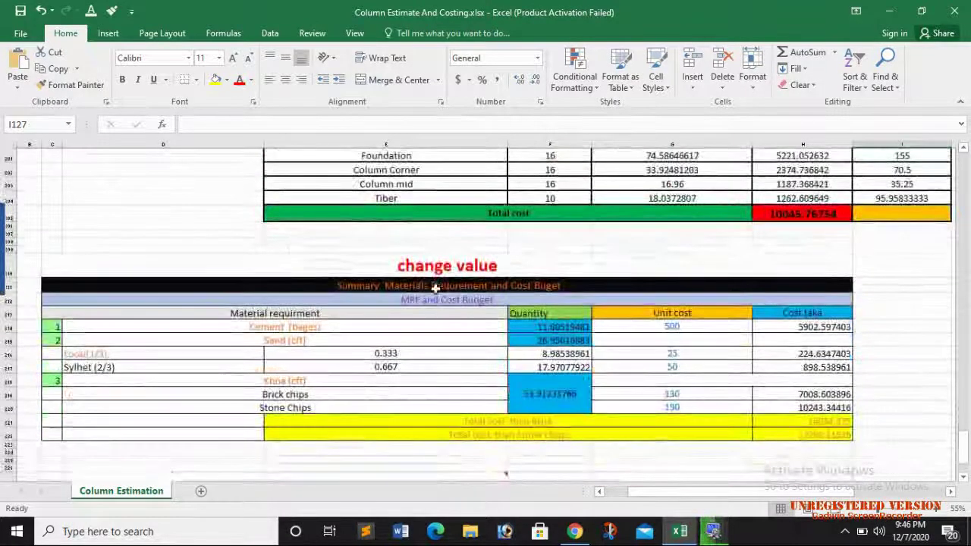
scroll(385, 302, "down", 2)
scroll(384, 302, "down", 2)
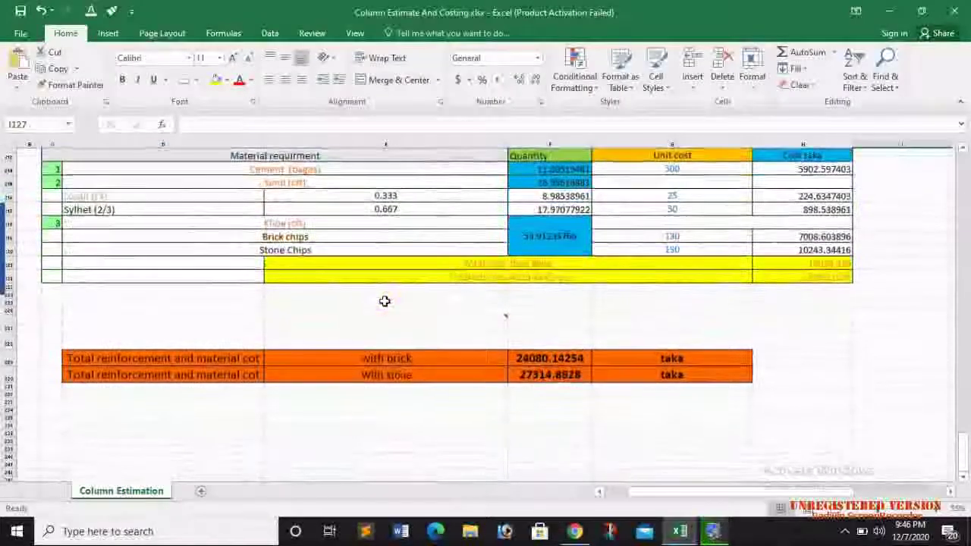
scroll(383, 302, "up", 1)
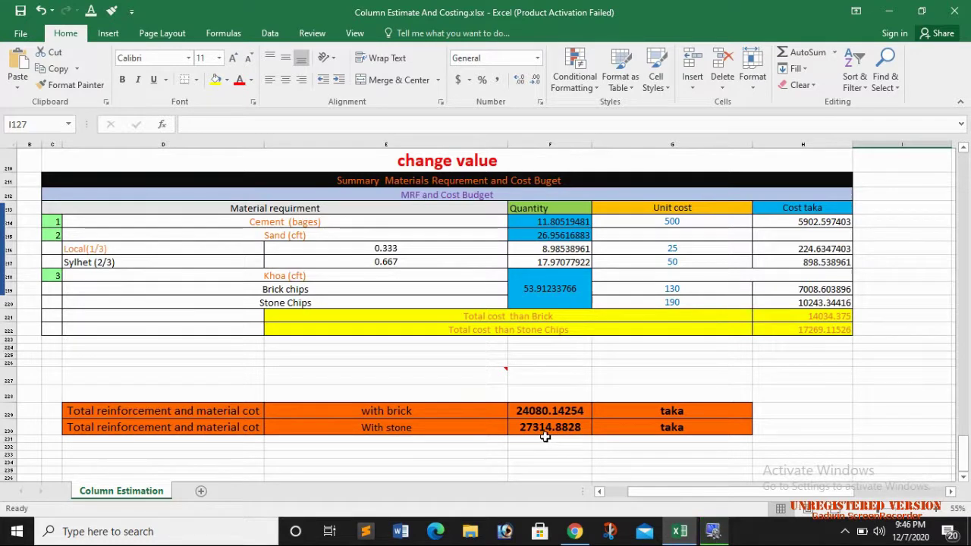
scroll(559, 432, "up", 1)
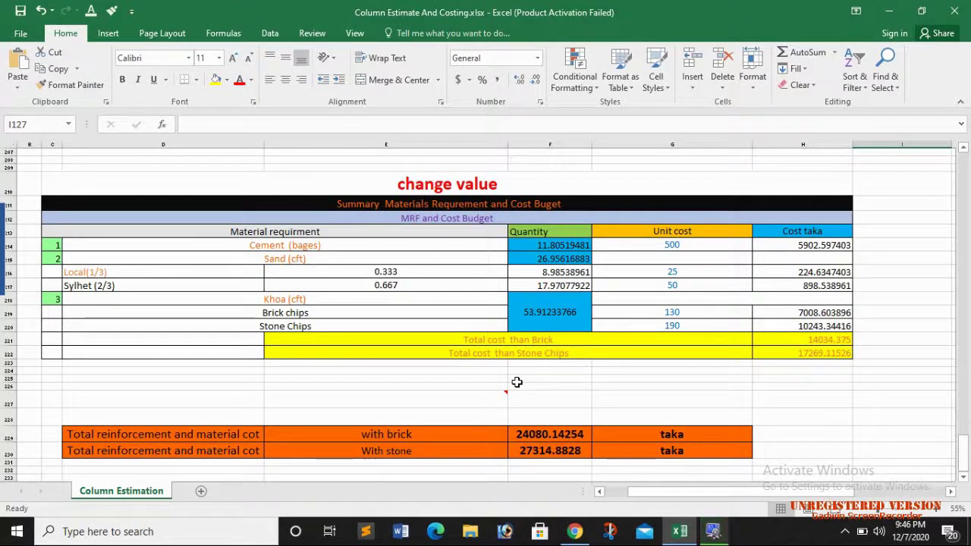
scroll(516, 399, "down", 2)
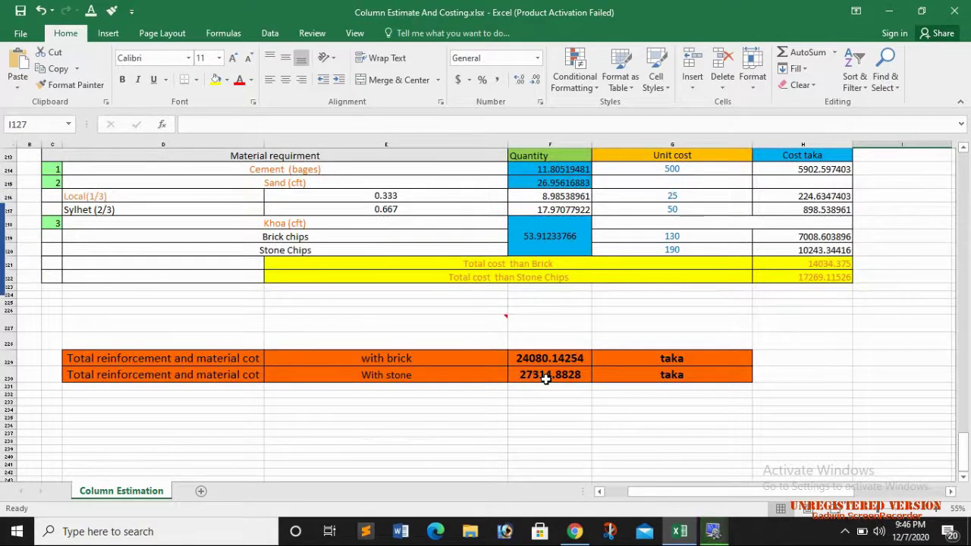
Step: Set the column number in the Step:1 foundation table to 2
scroll(545, 379, "up", 15)
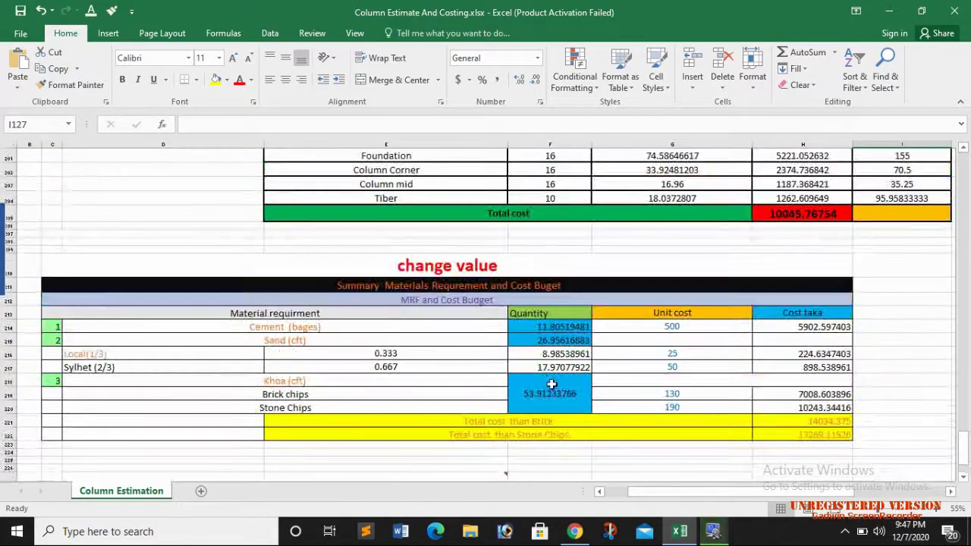
scroll(690, 315, "up", 15)
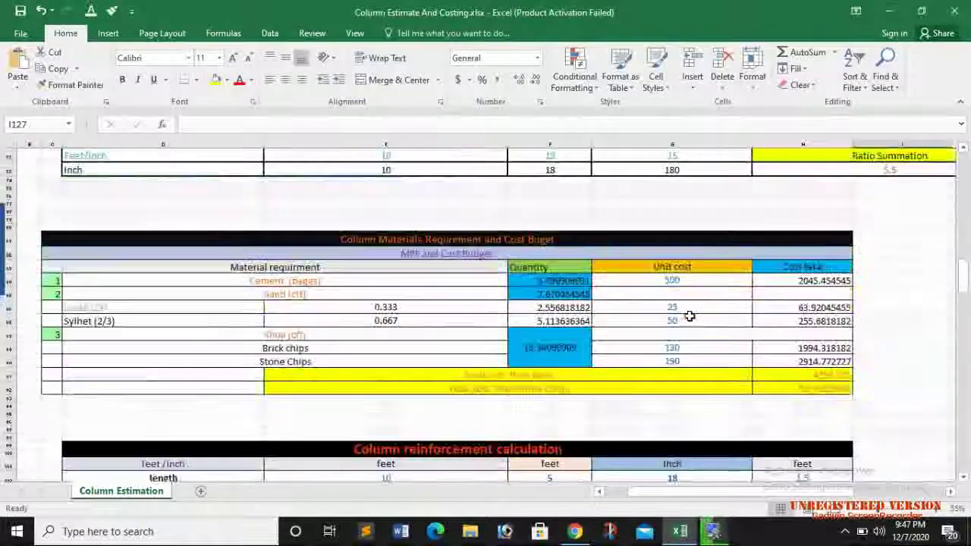
scroll(690, 315, "up", 5)
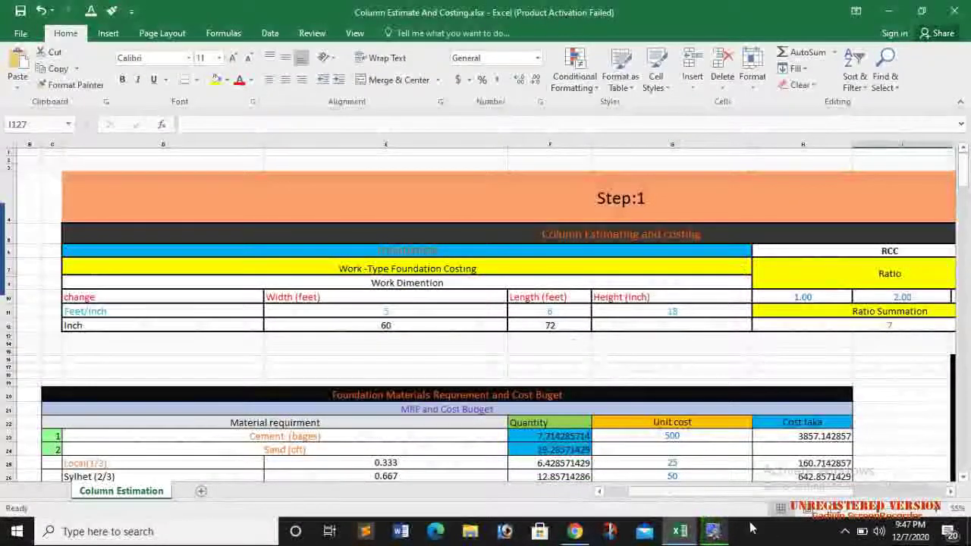
left_click(952, 491)
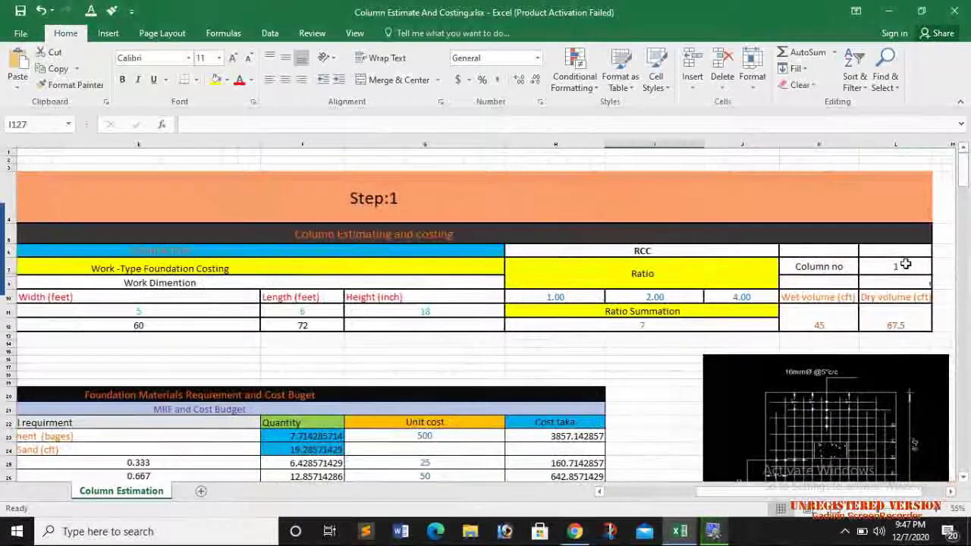
left_click(900, 266)
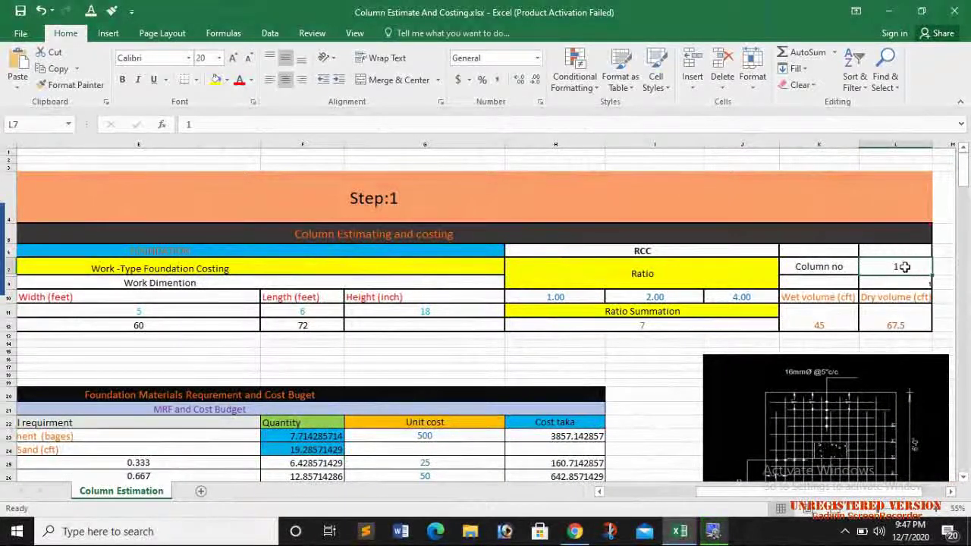
key("BackSpace")
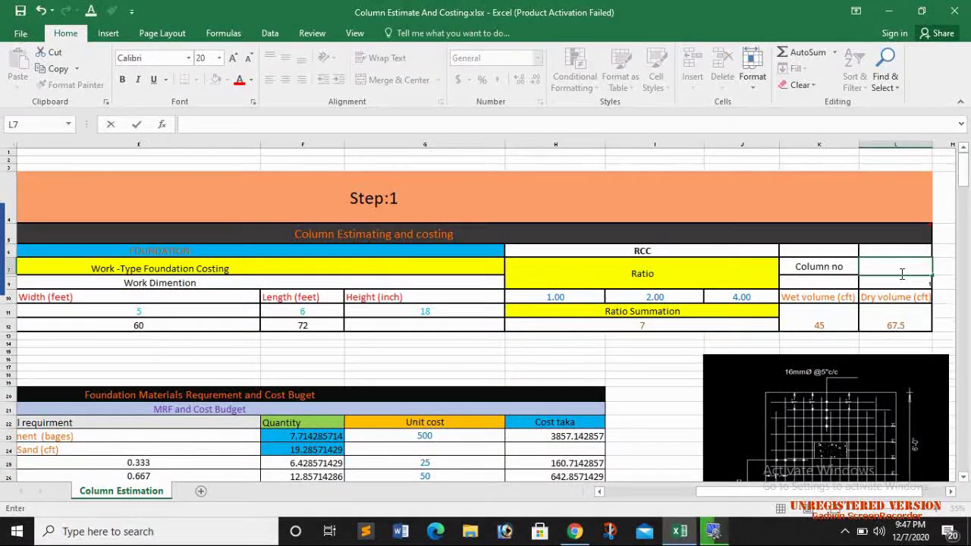
type("2")
key("Return")
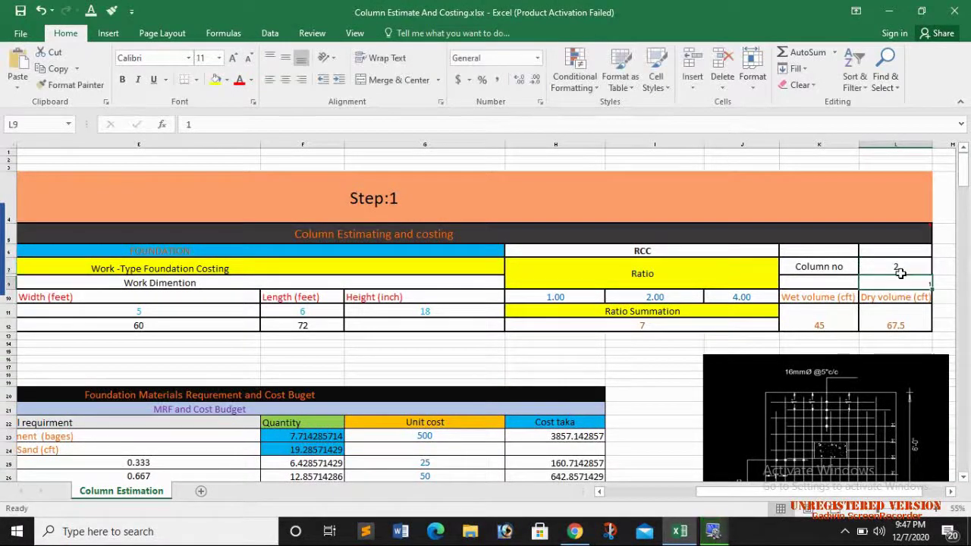
Step: Review the recalculated summary materials budget and the total reinforcement and material cost with brick and with stone
scroll(758, 304, "down", 8)
scroll(731, 292, "down", 20)
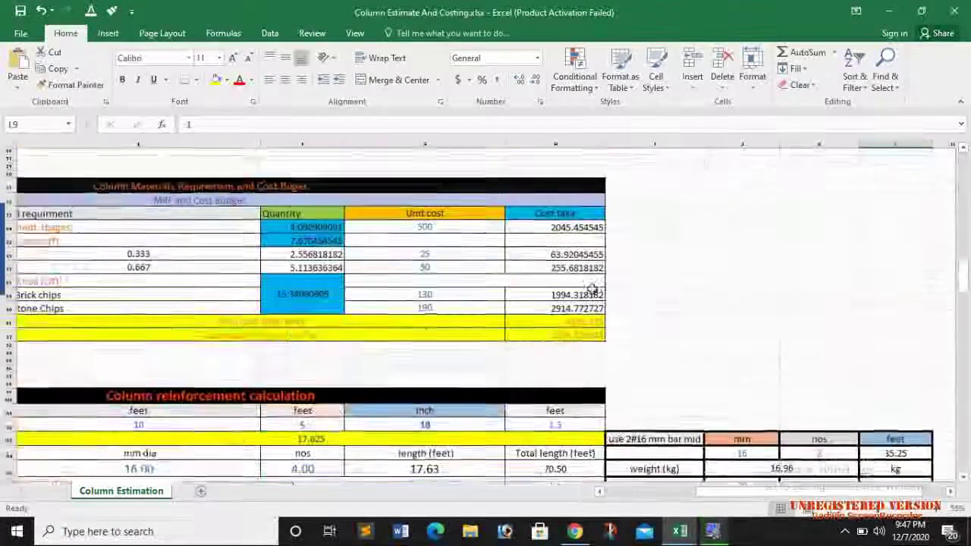
scroll(592, 288, "down", 15)
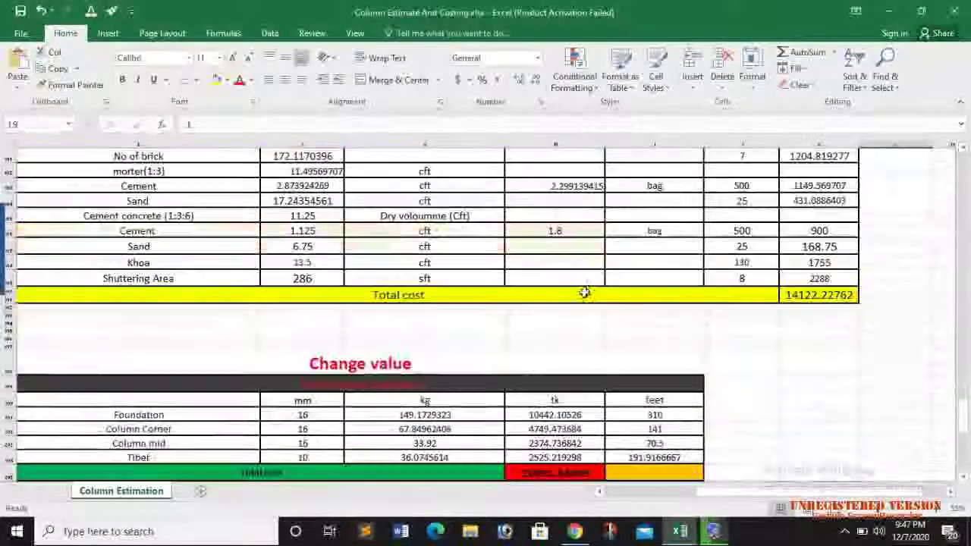
scroll(550, 319, "down", 10)
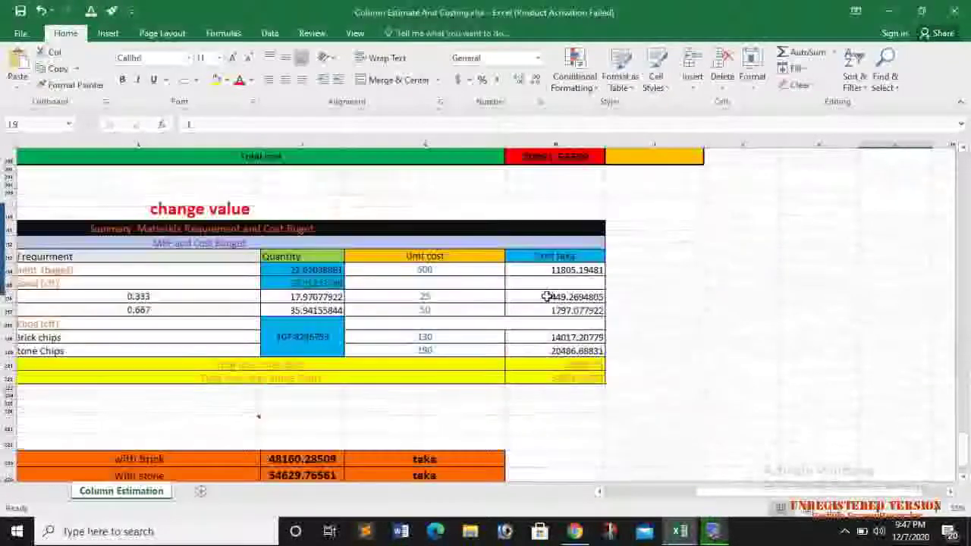
scroll(544, 299, "up", 5)
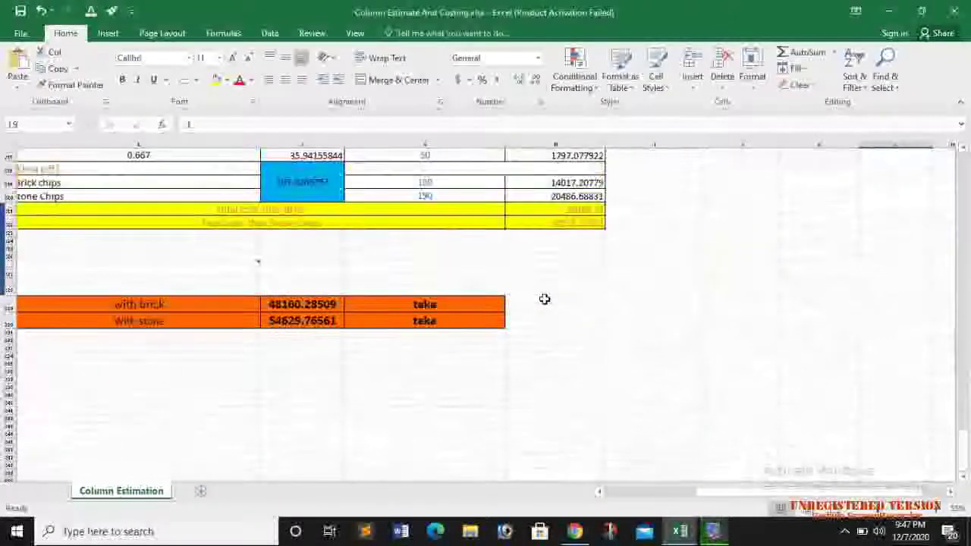
scroll(545, 298, "up", 1)
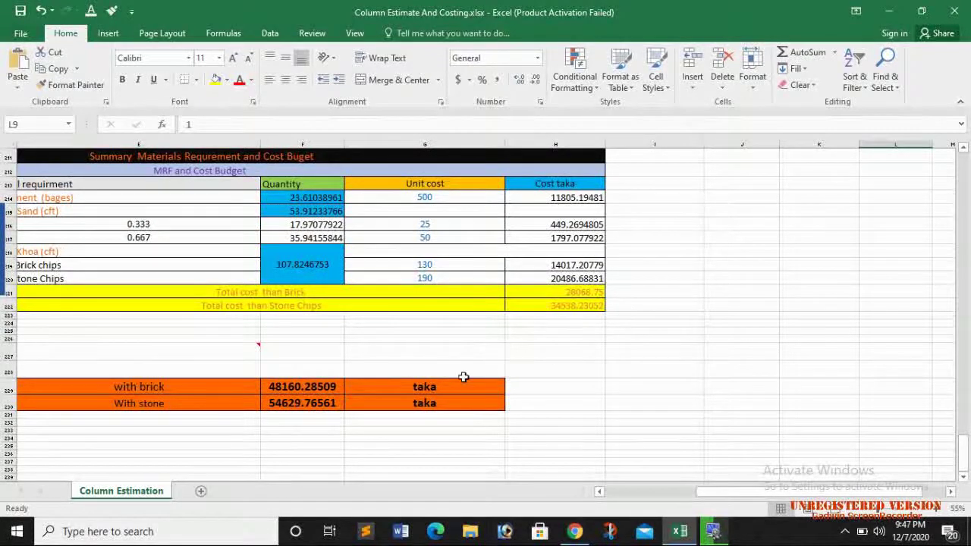
Step: Compare the reinforcement summary and the Step:3 cost table, from earth work to shuttering area, with the closing totals
scroll(497, 352, "up", 4)
scroll(374, 311, "up", 4)
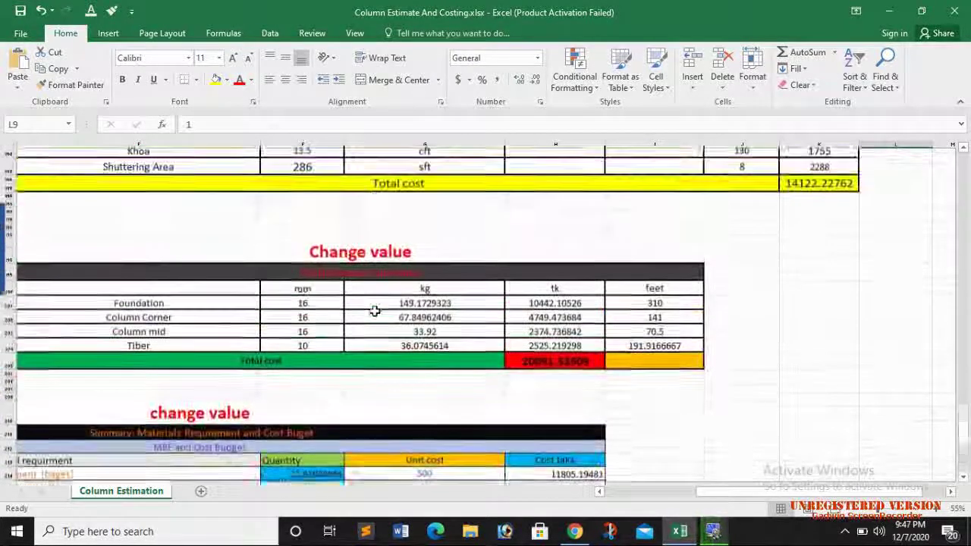
scroll(375, 311, "up", 10)
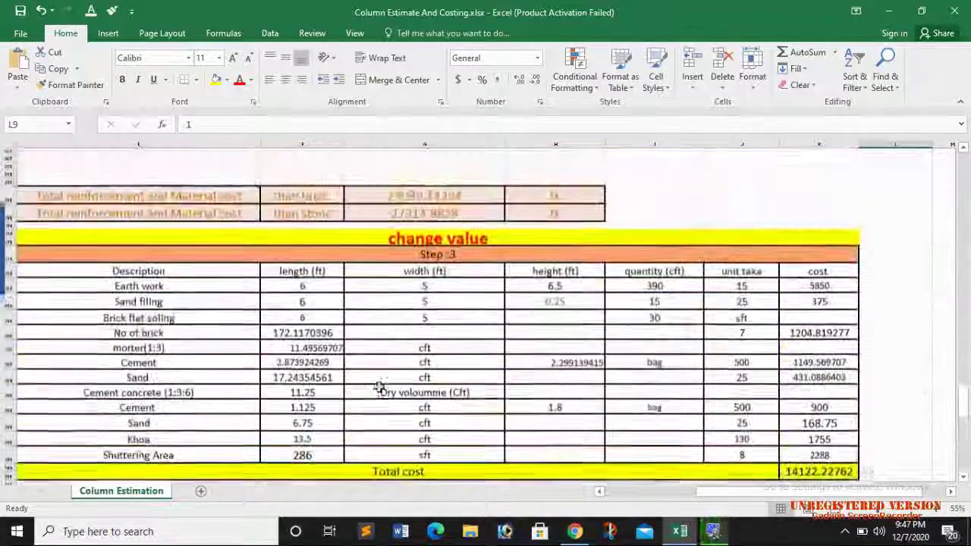
scroll(378, 385, "down", 8)
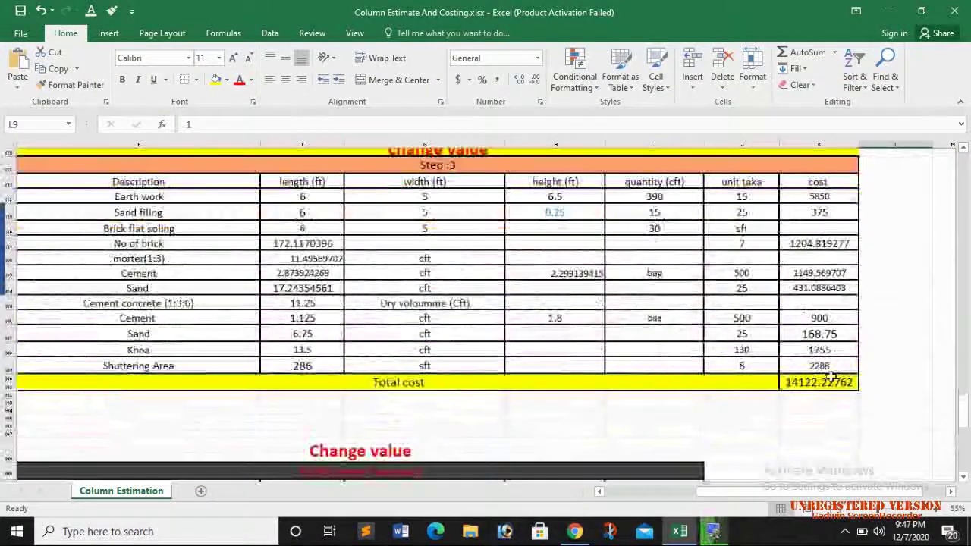
scroll(708, 322, "down", 2)
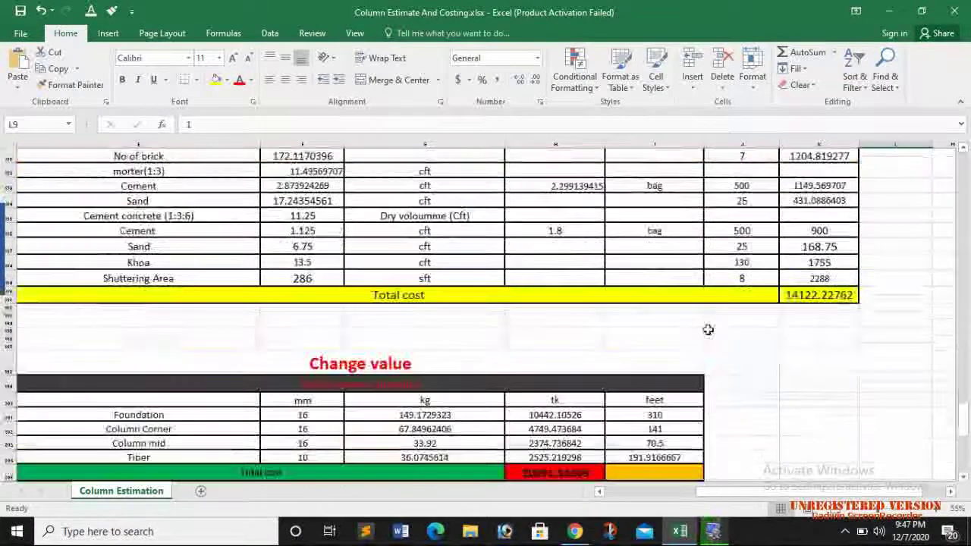
scroll(609, 333, "down", 8)
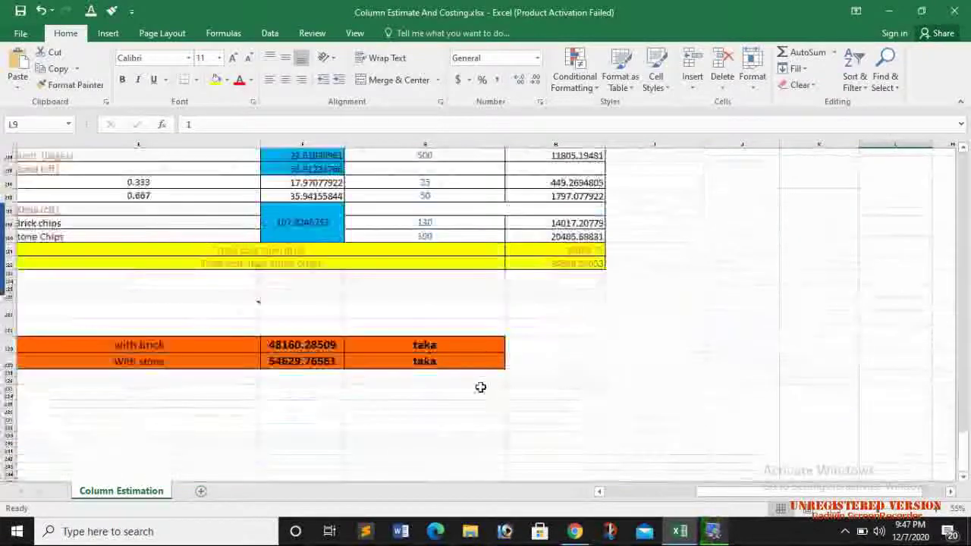
Step: Change the column number in the Step:1 foundation table to 4
scroll(479, 386, "up", 6)
scroll(475, 385, "up", 20)
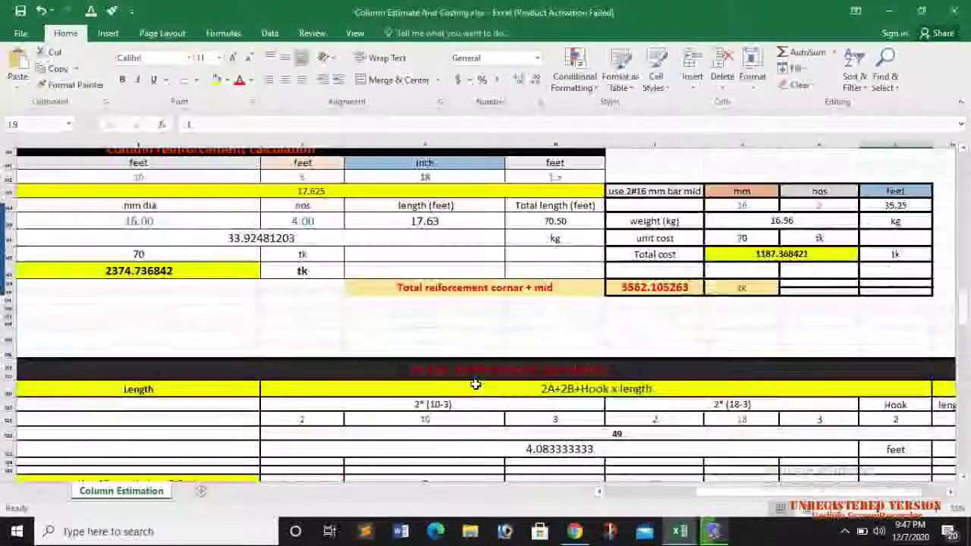
scroll(476, 384, "up", 20)
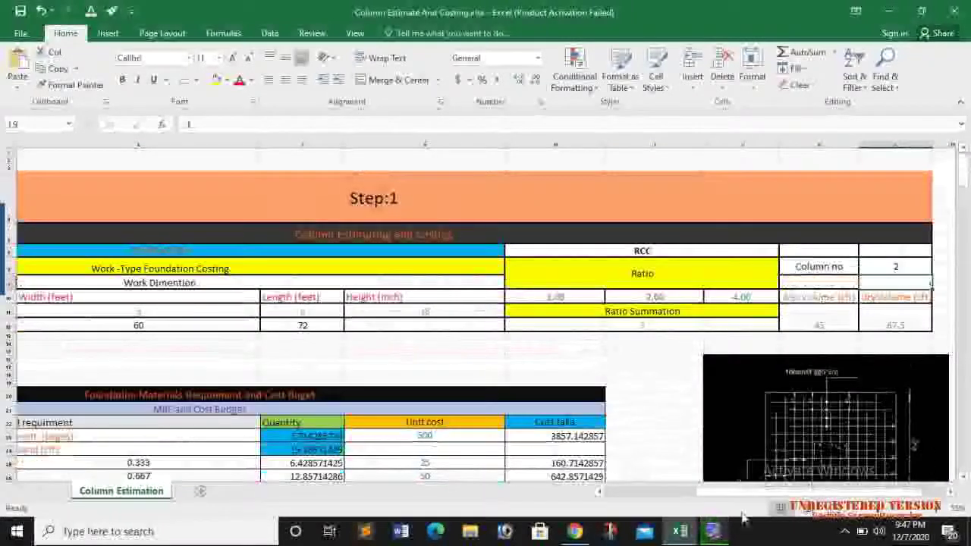
left_click(948, 492)
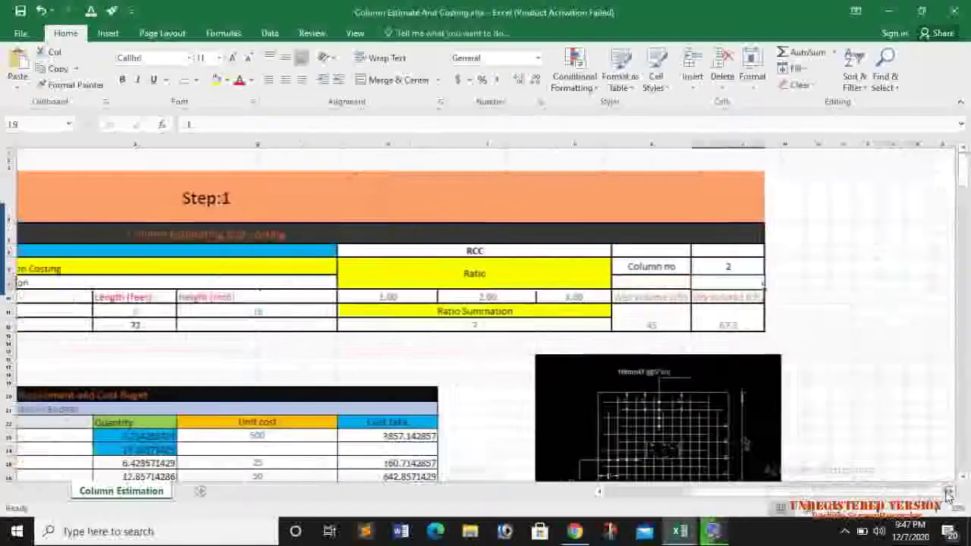
left_click(651, 266)
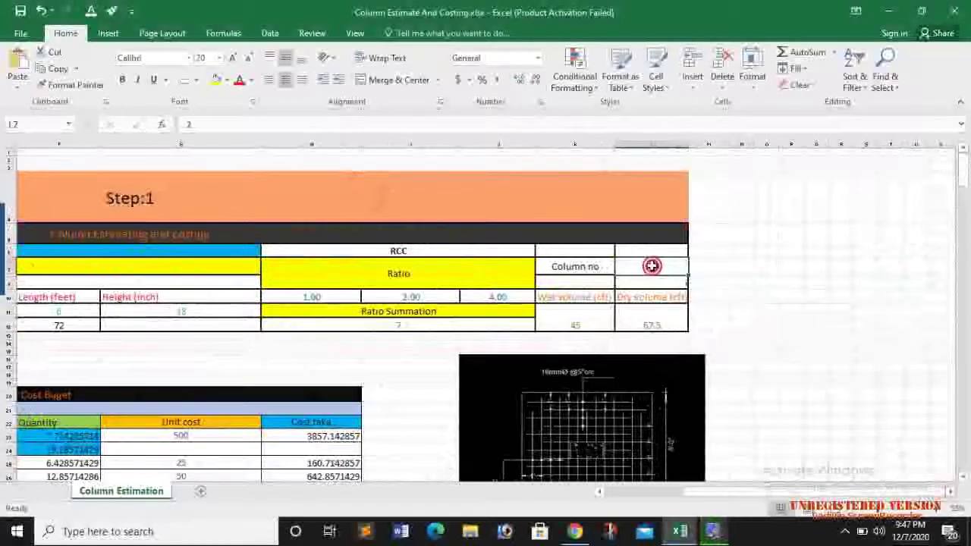
key("BackSpace")
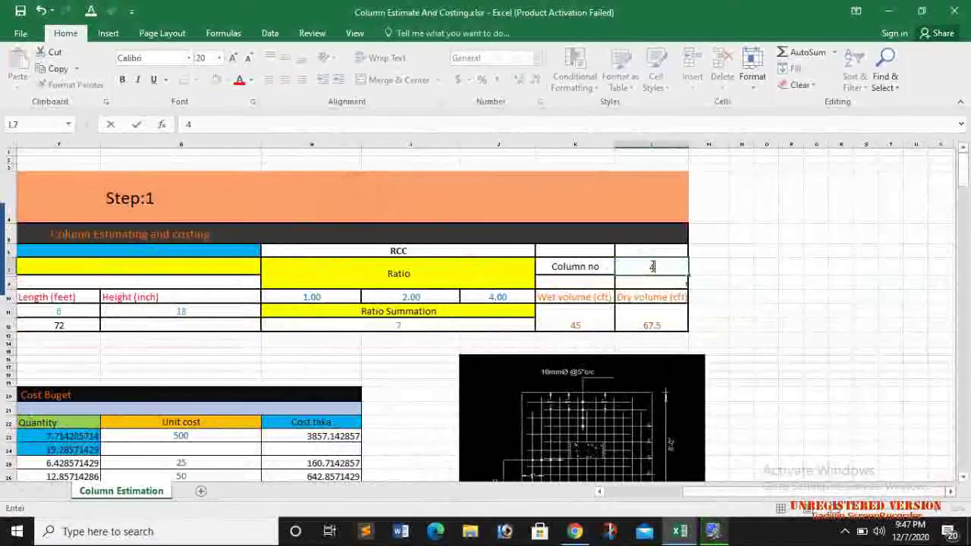
key("Return")
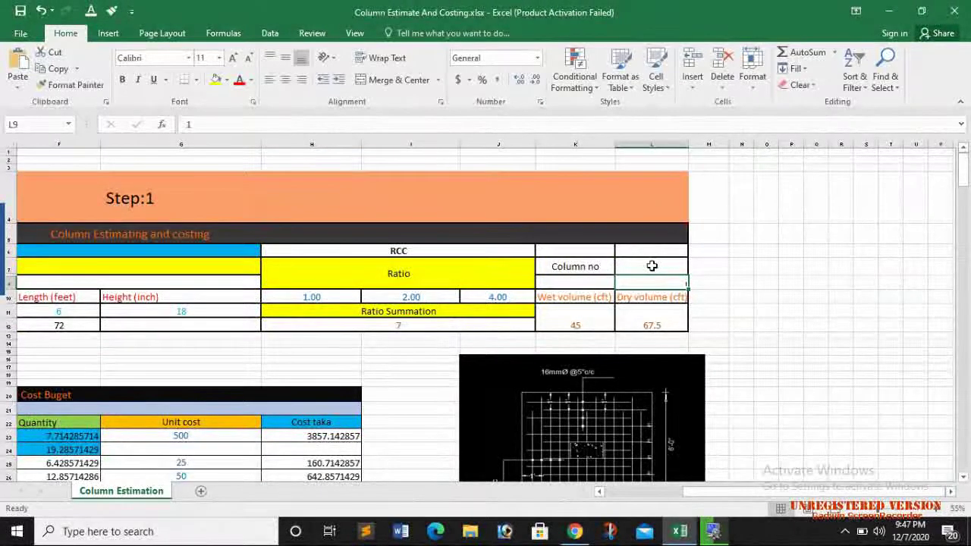
Step: Check the closing total reinforcement and material costs recalculated for four columns
scroll(681, 284, "down", 20)
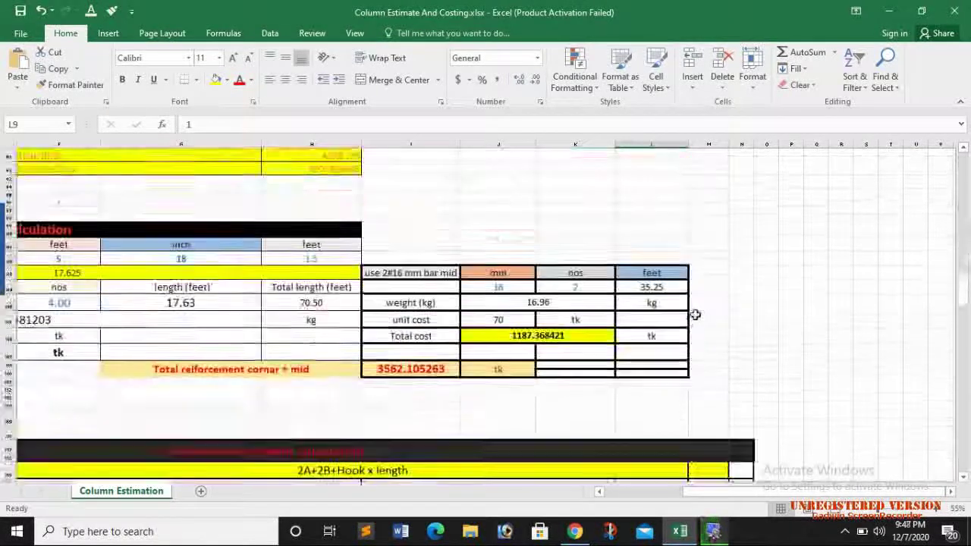
scroll(687, 319, "down", 20)
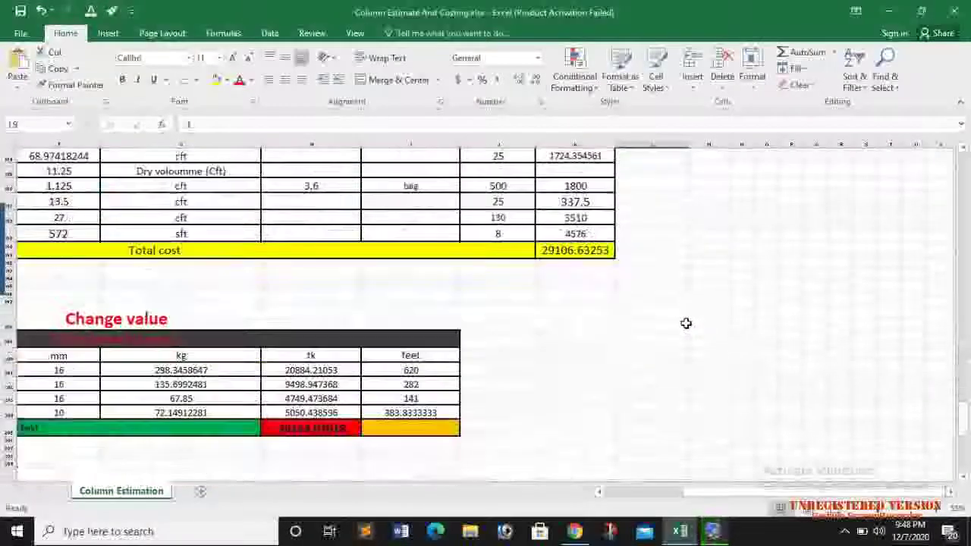
scroll(686, 323, "down", 5)
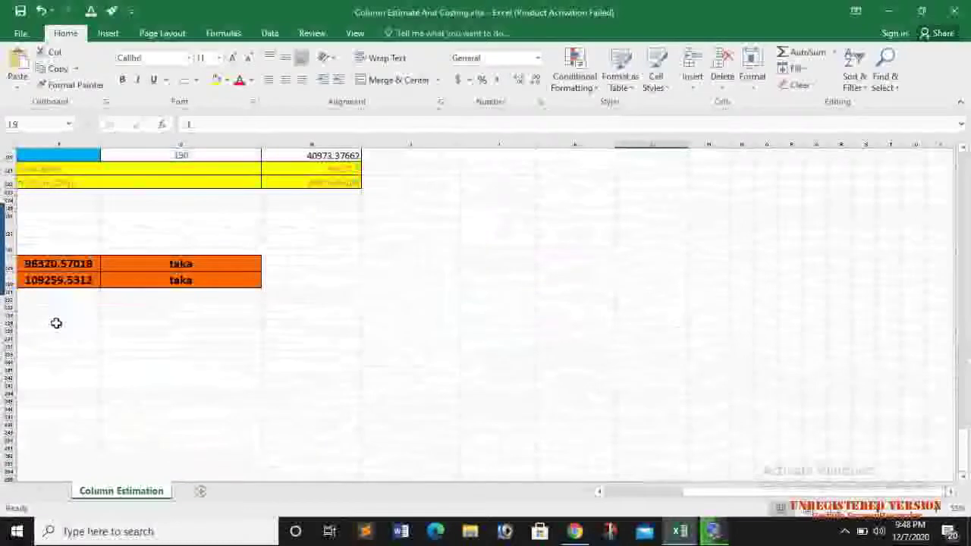
scroll(71, 304, "up", 1)
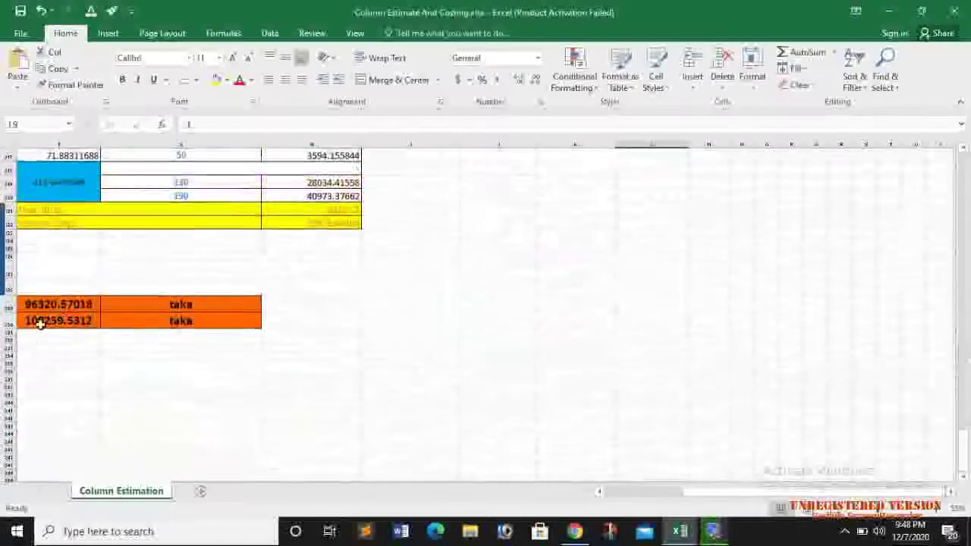
scroll(30, 323, "up", 1)
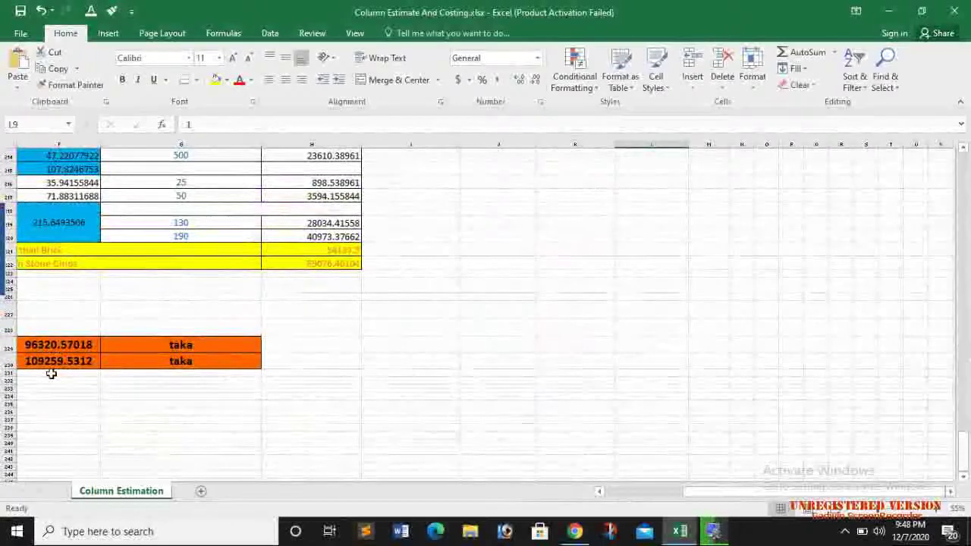
Step: Examine the Step:3 quantities and costs for four columns, along with the summary materials cost budget
scroll(51, 373, "up", 5)
scroll(51, 373, "up", 10)
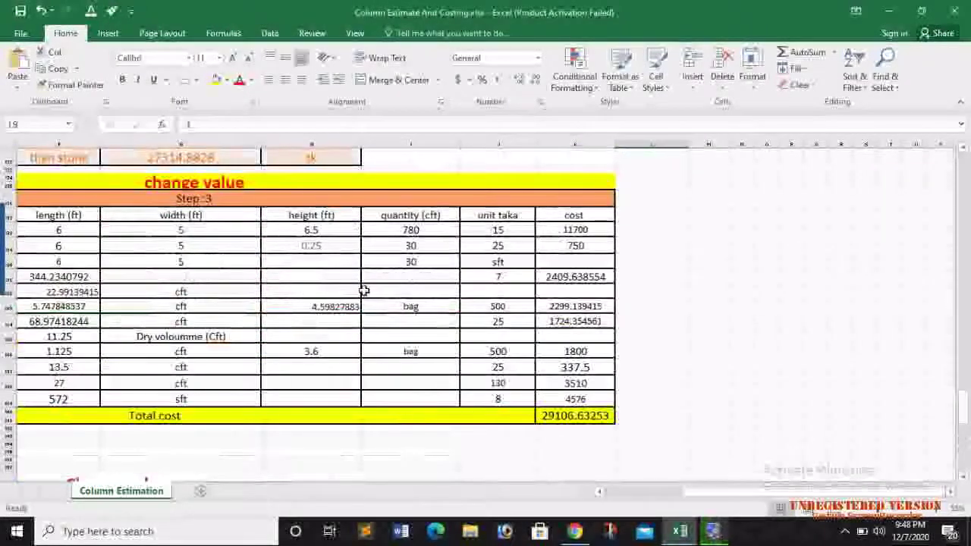
scroll(537, 435, "up", 1)
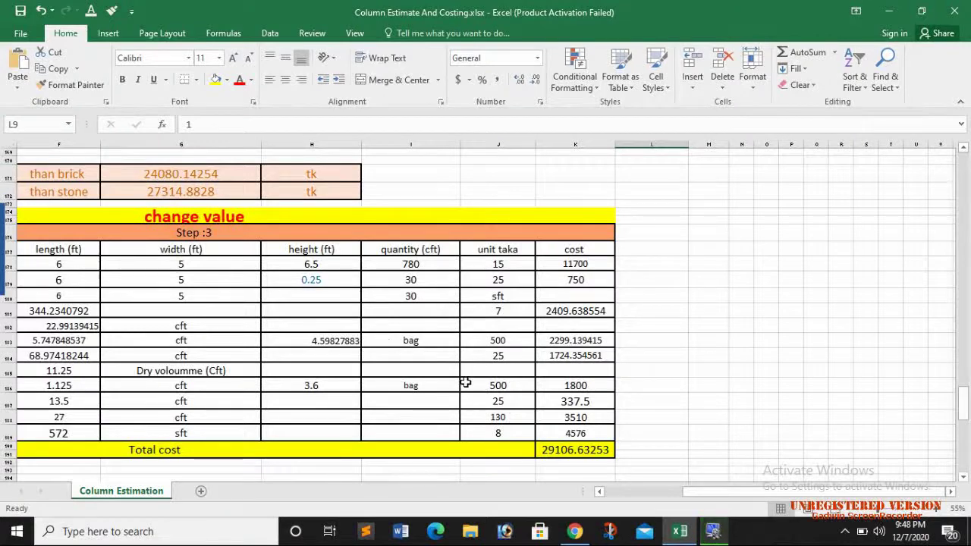
scroll(482, 369, "down", 3)
scroll(481, 394, "down", 9)
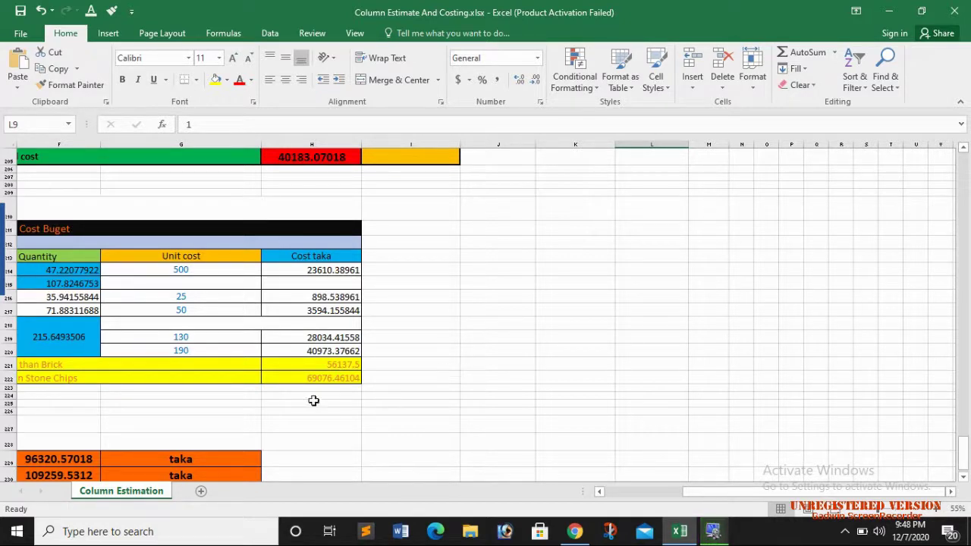
left_click(713, 533)
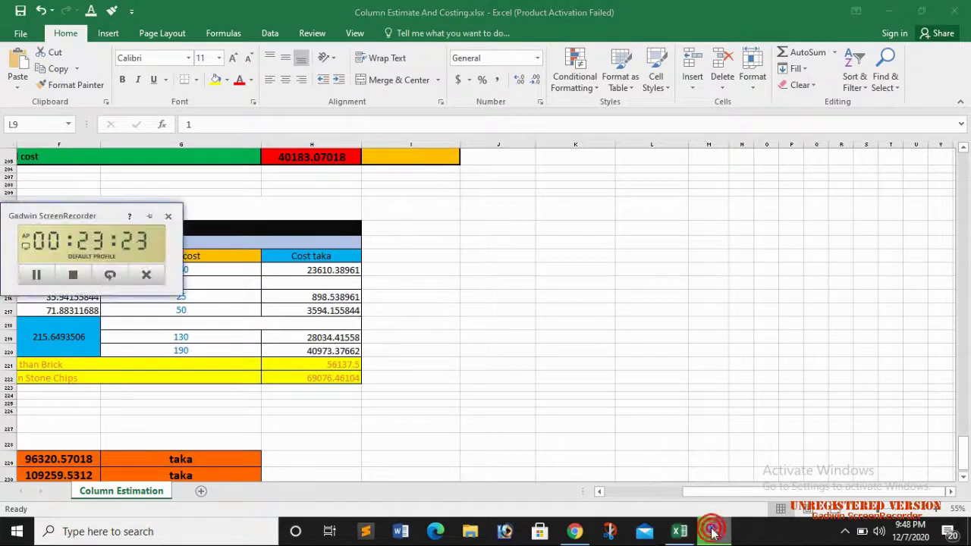
left_click(73, 275)
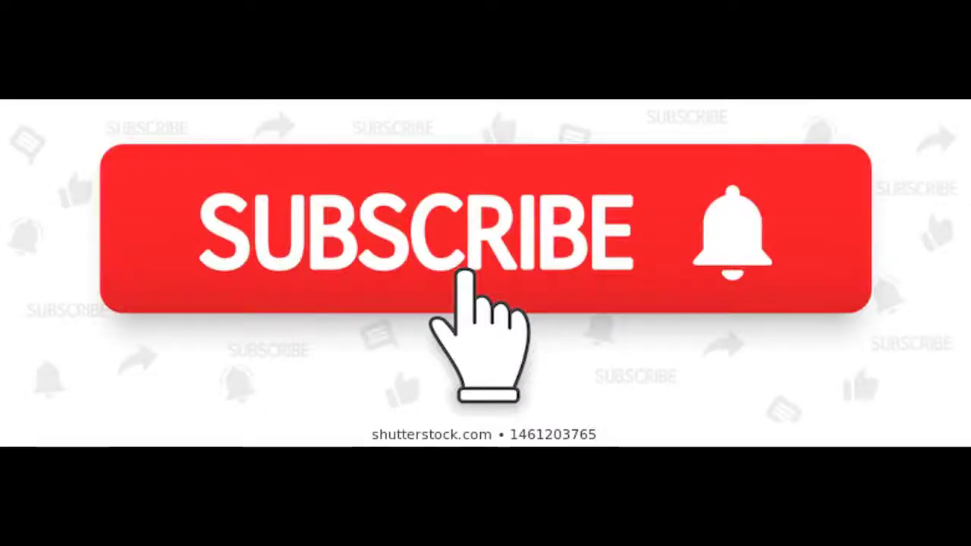